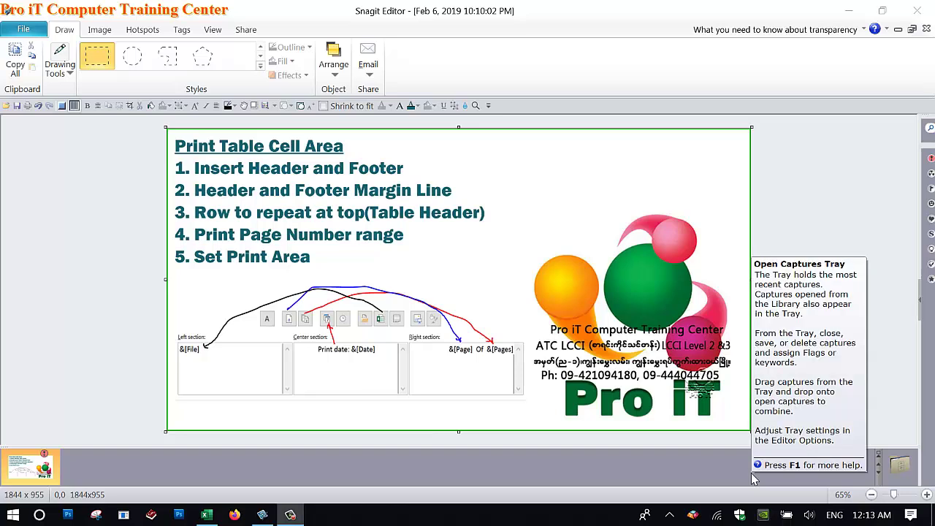
Move the Pro iT logo up and to the left on the lesson slide, then switch to Excel.
left_click(679, 417)
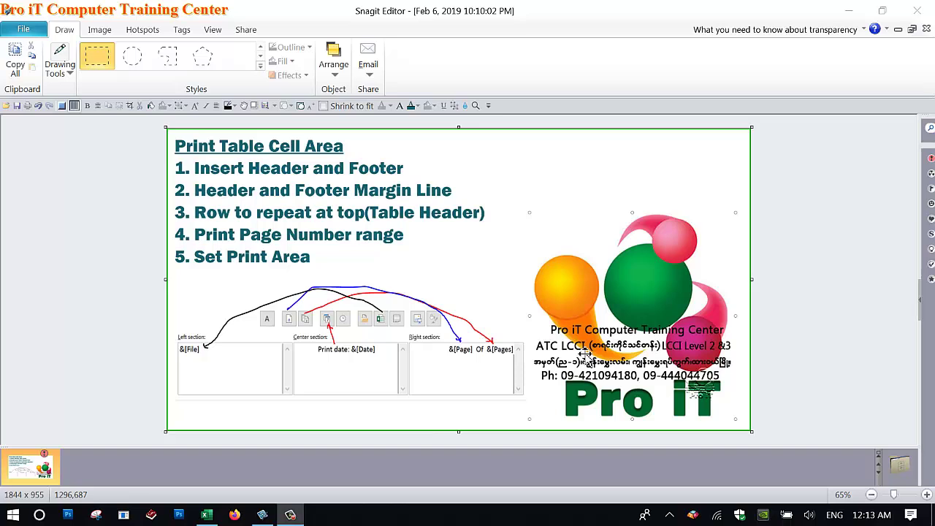
left_click_drag(584, 355, 544, 335)
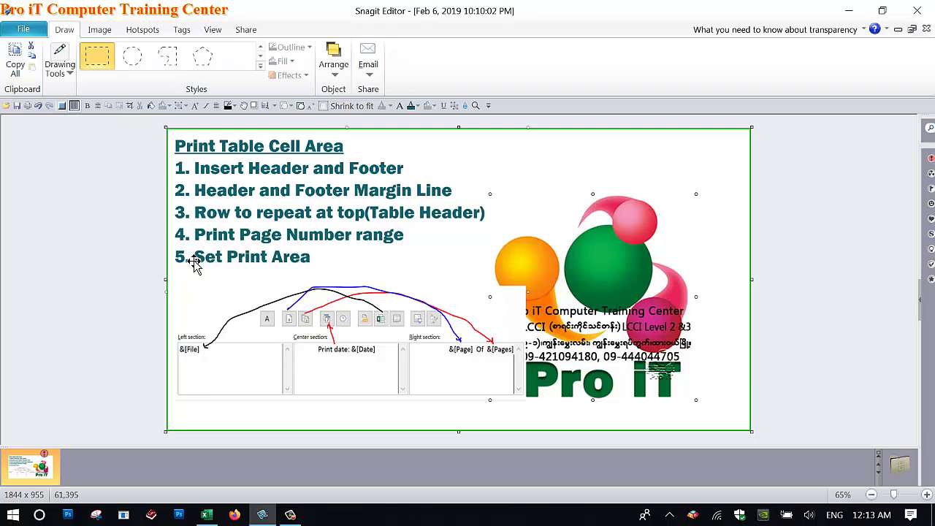
left_click(205, 516)
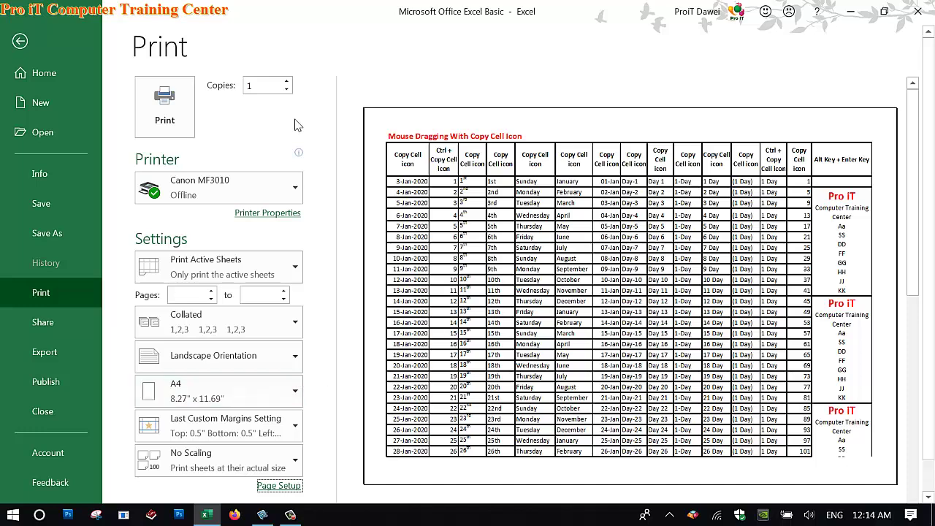
Leave print preview, set the sheet to Normal view, scroll through the table, then open the File start page.
left_click(26, 38)
left_click_drag(350, 211, 385, 211)
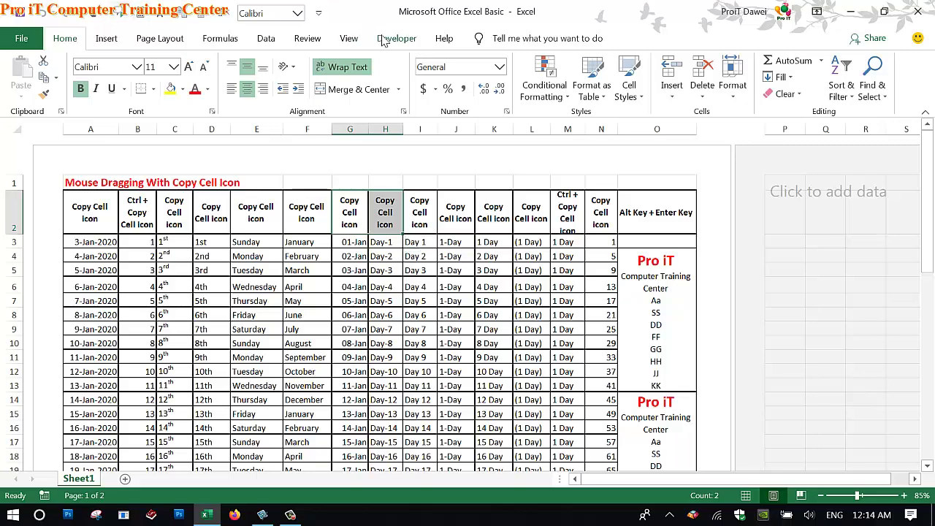
left_click(348, 38)
left_click(22, 73)
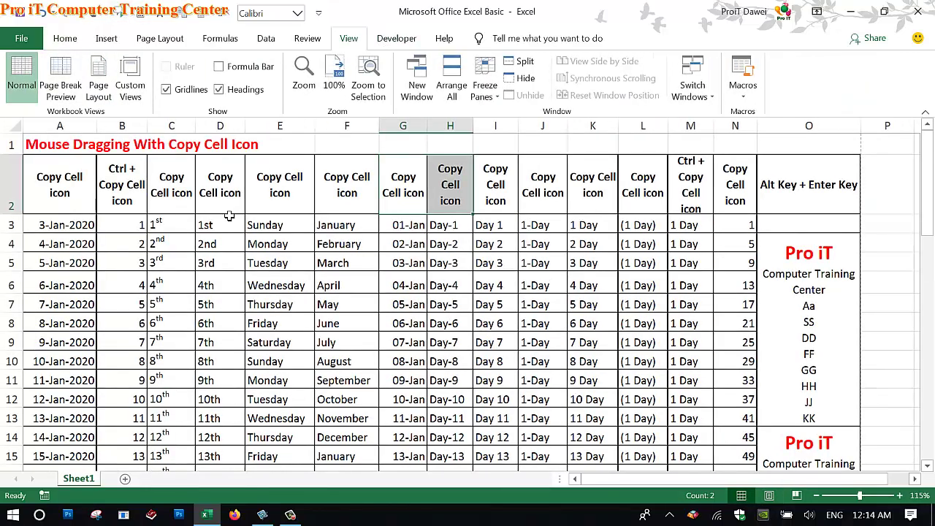
left_click(370, 248)
scroll(369, 249, "down", 4)
scroll(369, 248, "down", 5)
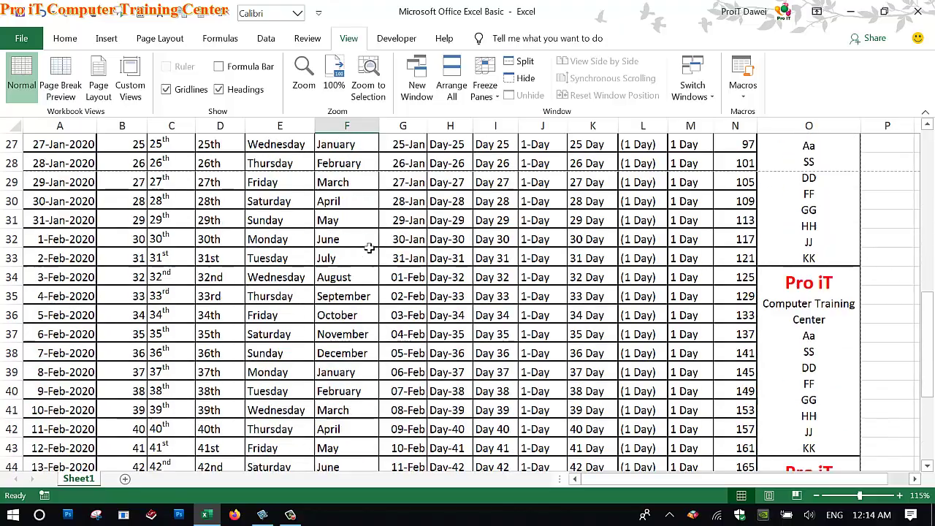
scroll(369, 249, "down", 2)
scroll(369, 249, "down", 5)
scroll(370, 248, "up", 2)
scroll(369, 249, "up", 2)
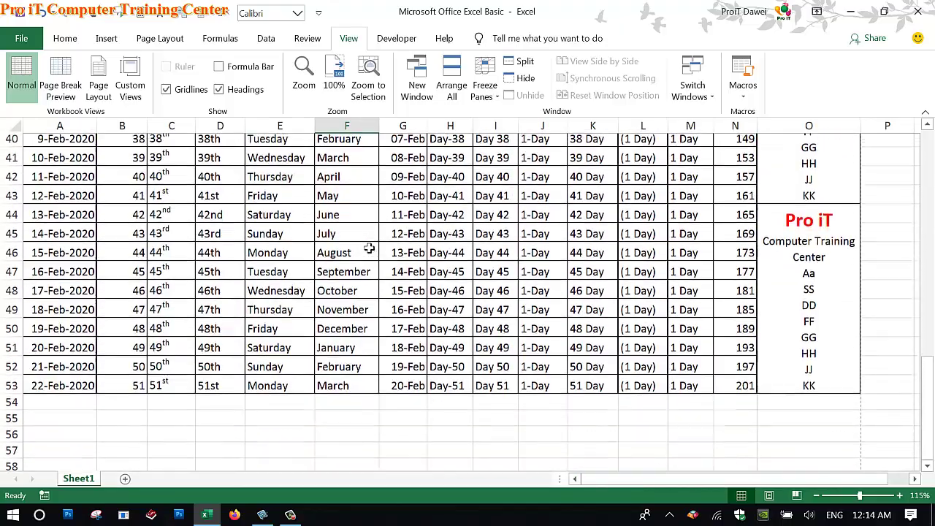
scroll(369, 248, "up", 1)
scroll(369, 249, "up", 9)
scroll(370, 248, "up", 4)
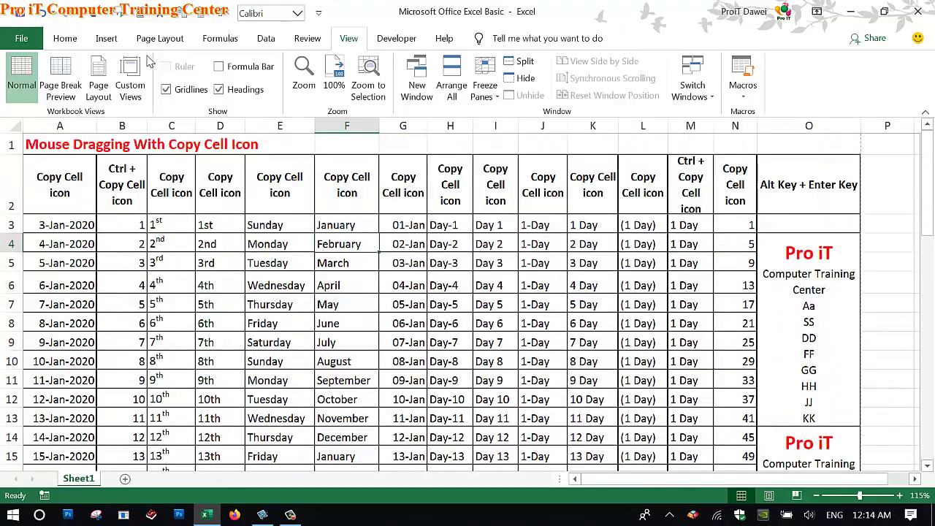
left_click(34, 44)
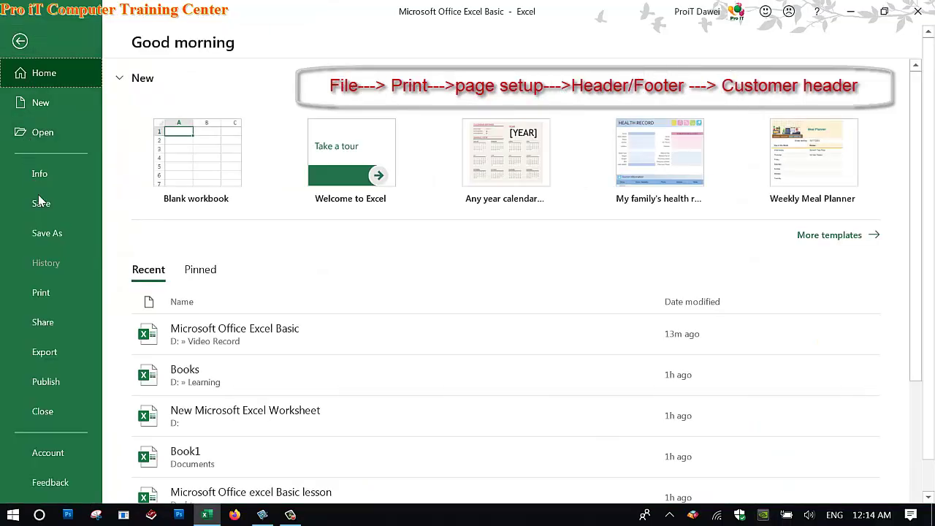
Open the Custom Header editor from Print > Page Setup > Header/Footer.
left_click(51, 301)
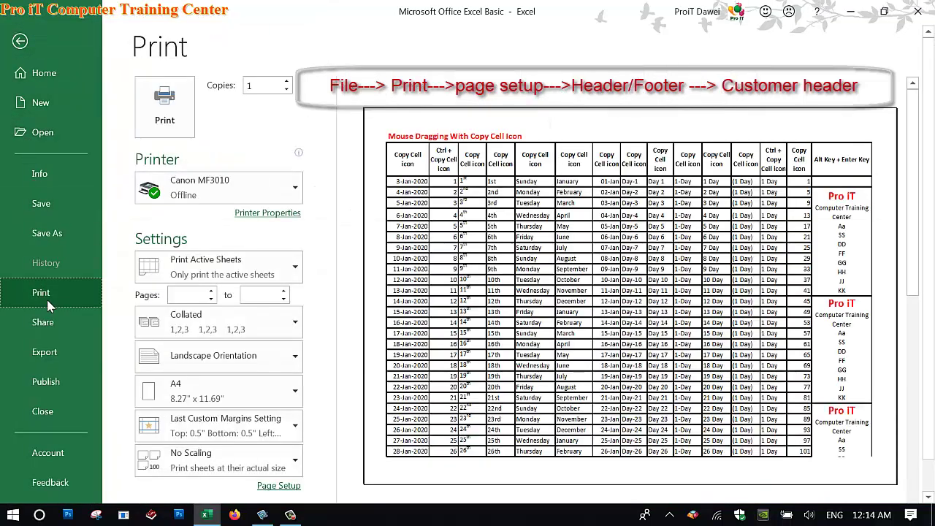
left_click(278, 486)
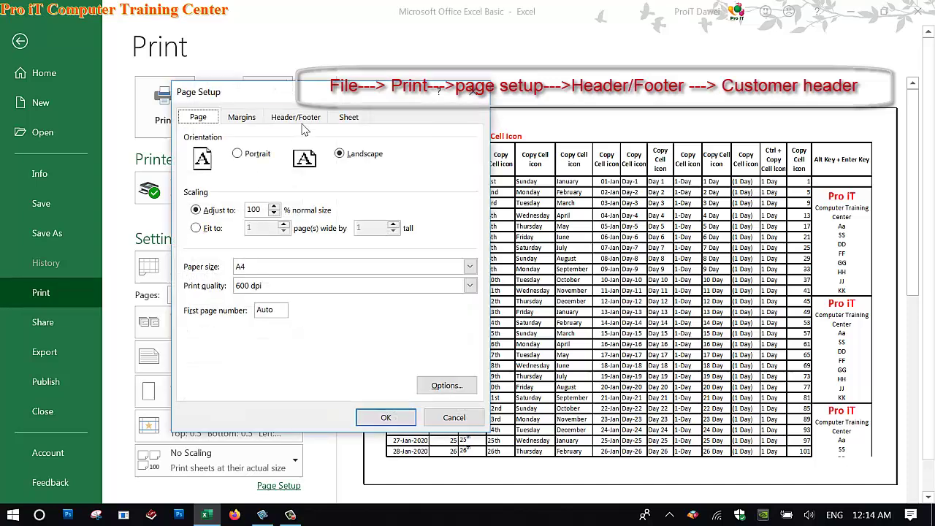
left_click(299, 119)
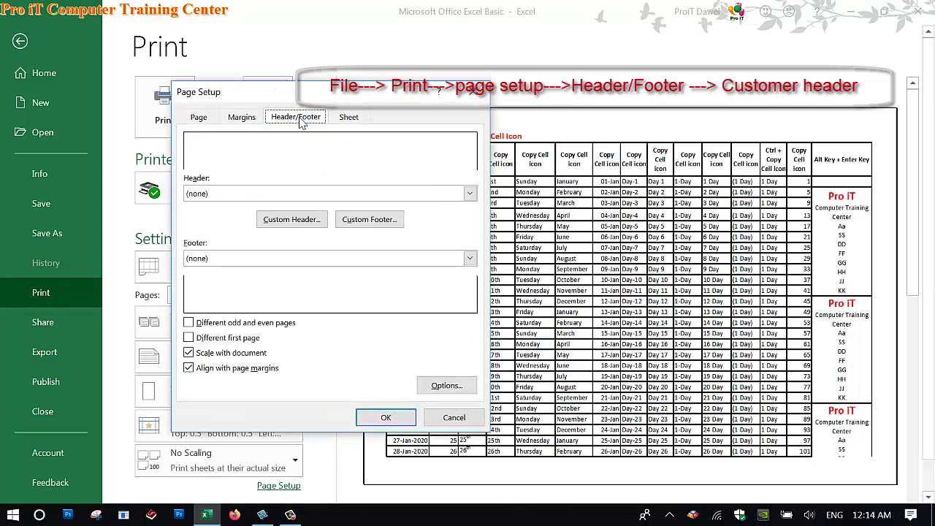
left_click(285, 219)
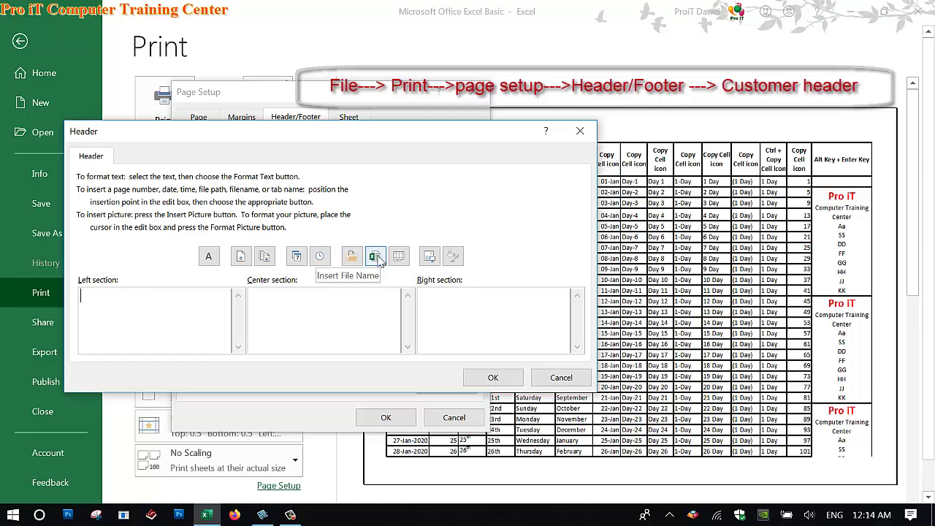
Put the file name in the left header section and 'Print Date:' with the date in the centre.
left_click(374, 256)
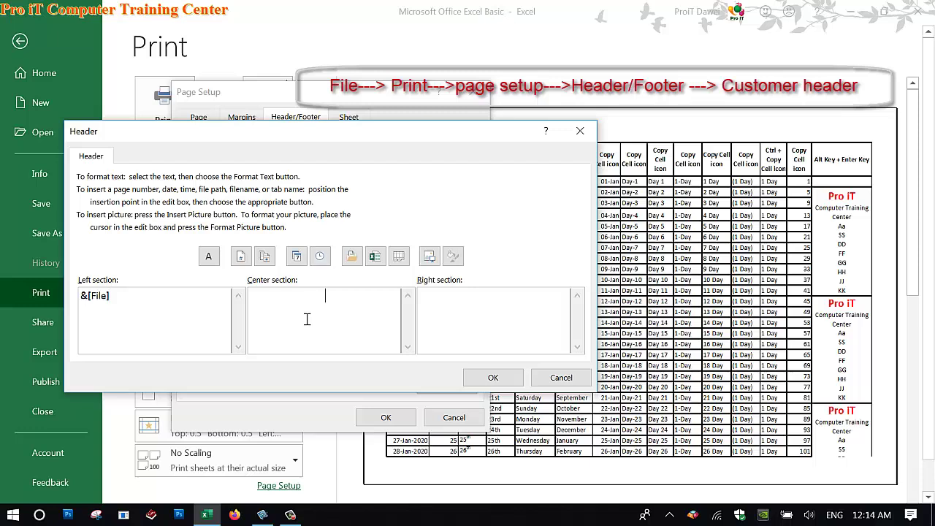
left_click(296, 257)
type("D")
type("rint ")
type("Date")
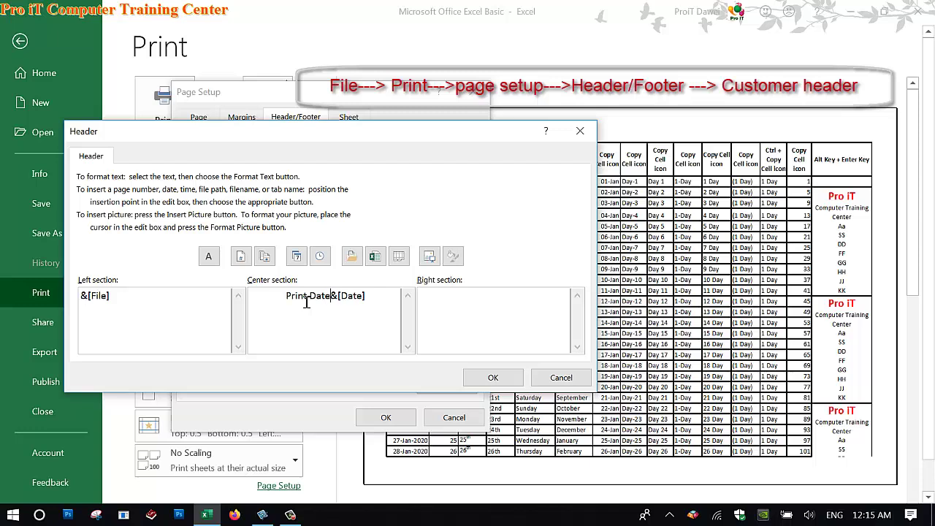
type(":")
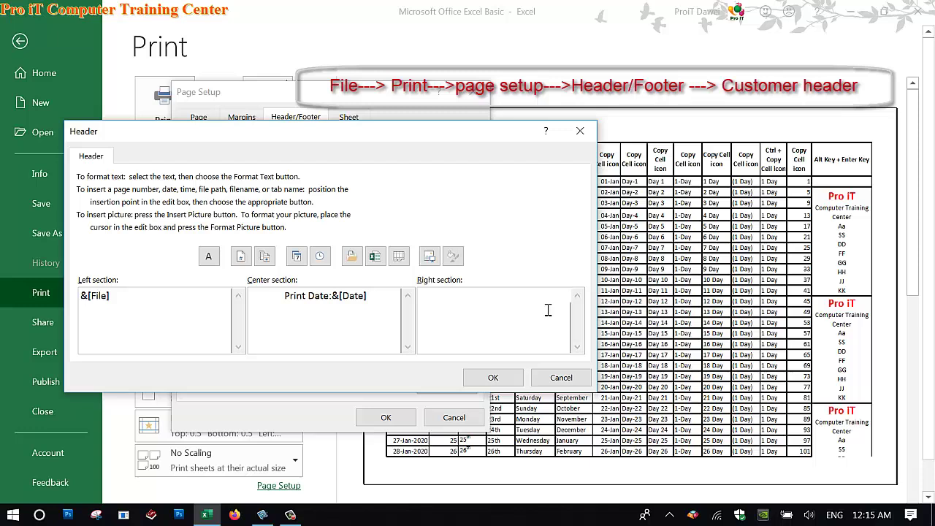
Add page number 'of' total pages to the right header section and accept the custom header.
left_click(241, 257)
type("of")
left_click(265, 257)
left_click_drag(574, 303, 559, 308)
left_click(501, 304)
left_click(492, 378)
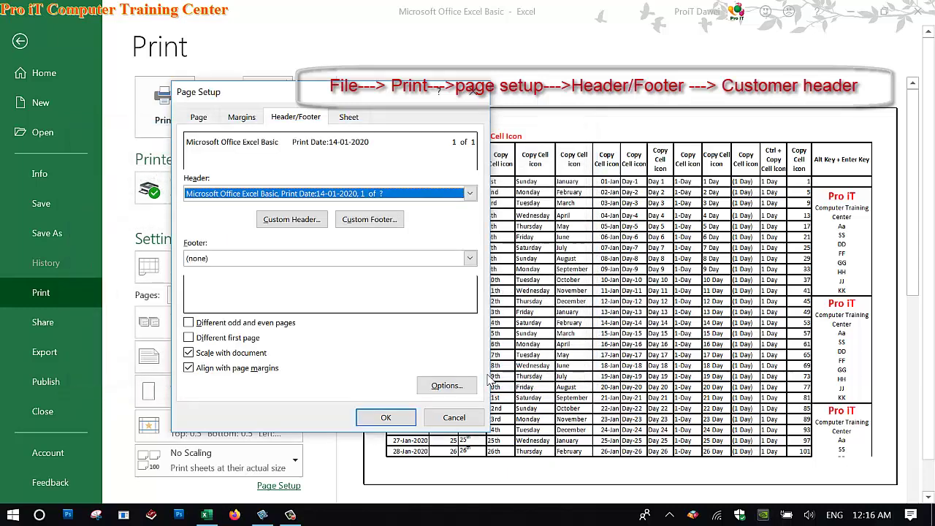
Confirm Page Setup so the preview shows file name, Print Date:14-01-2020 and '1 of 2'.
left_click(389, 419)
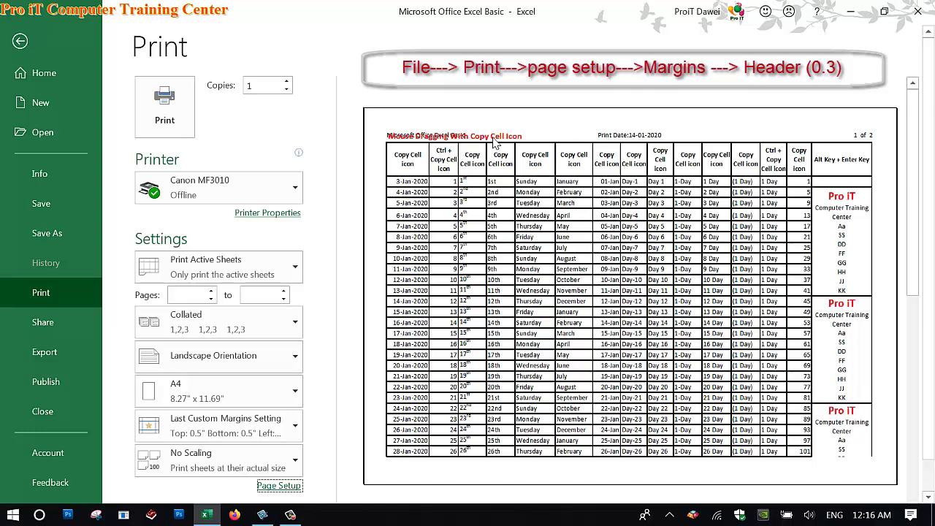
Change the Header margin on Page Setup's Margins tab so the header clears the table title.
left_click(274, 486)
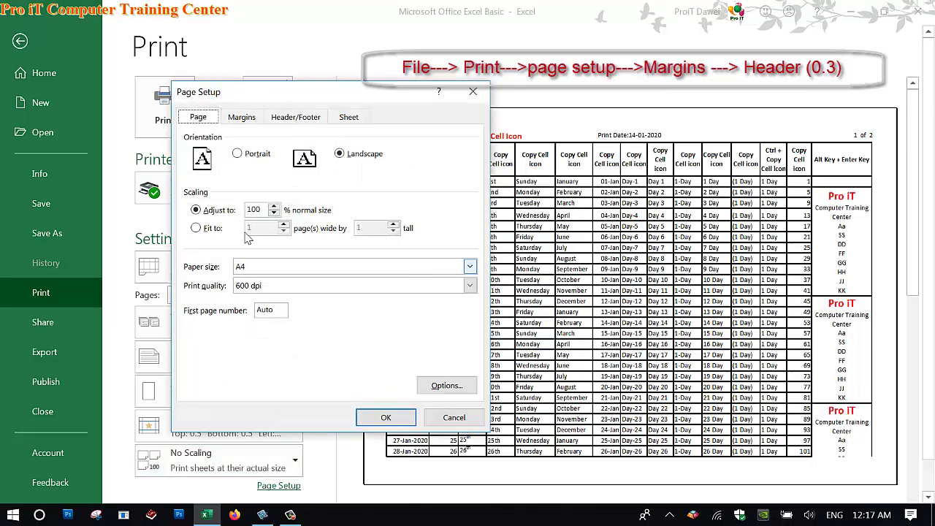
left_click(235, 119)
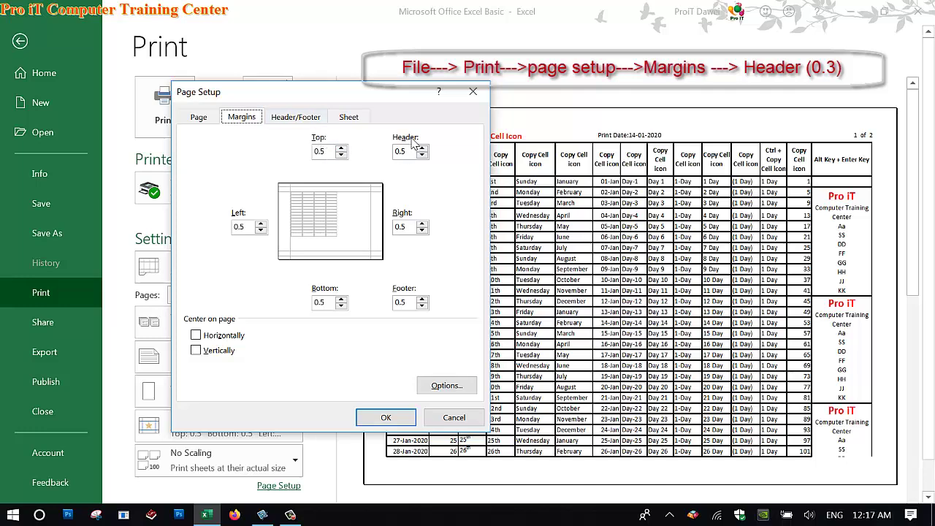
left_click_drag(381, 95, 388, 166)
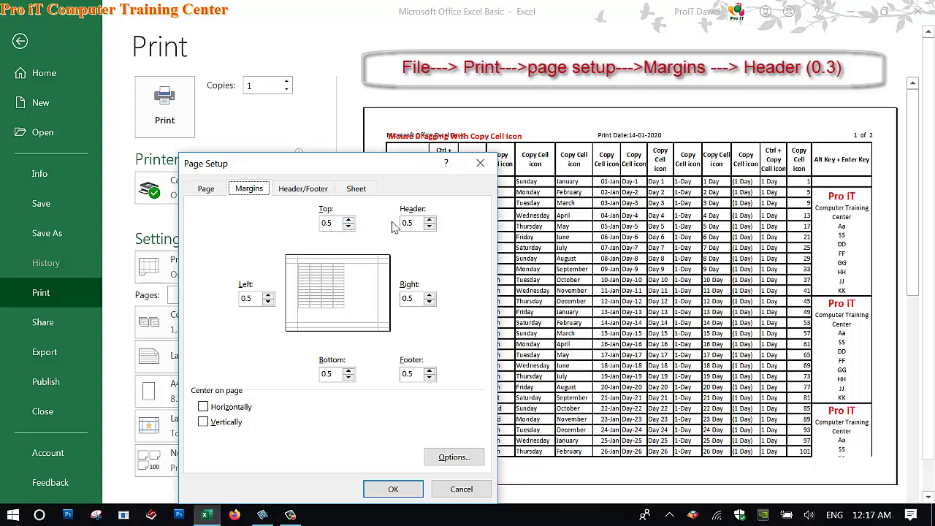
left_click(425, 225)
left_click(390, 489)
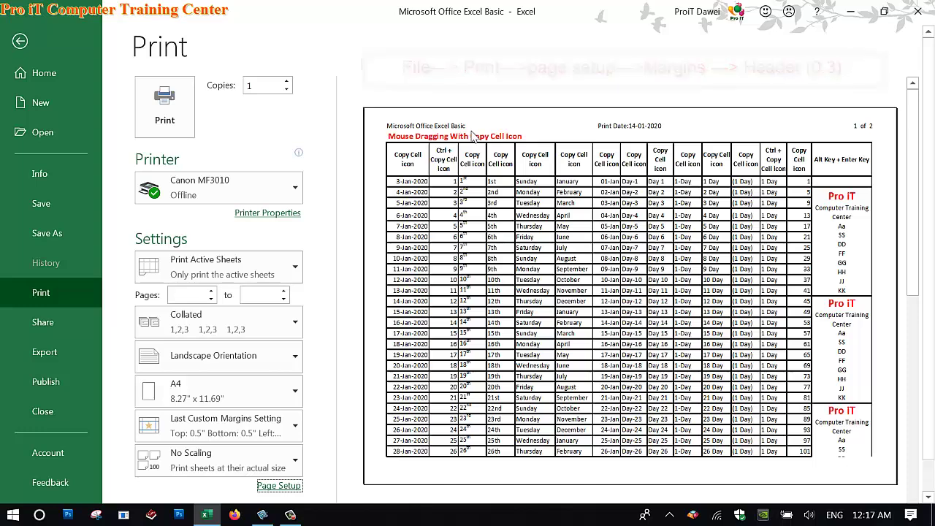
Select doPDF v7 as the printer and open its properties to verify A4 landscape.
left_click(257, 189)
left_click(208, 186)
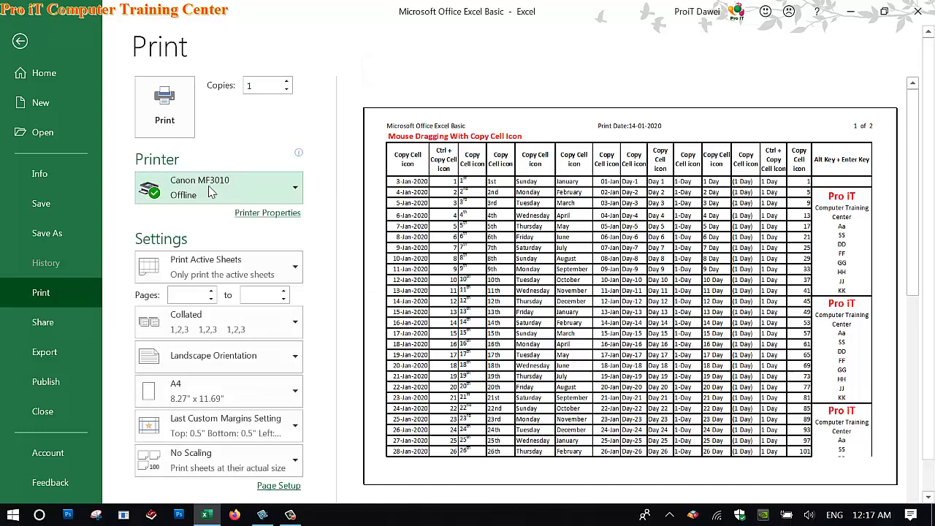
left_click(208, 186)
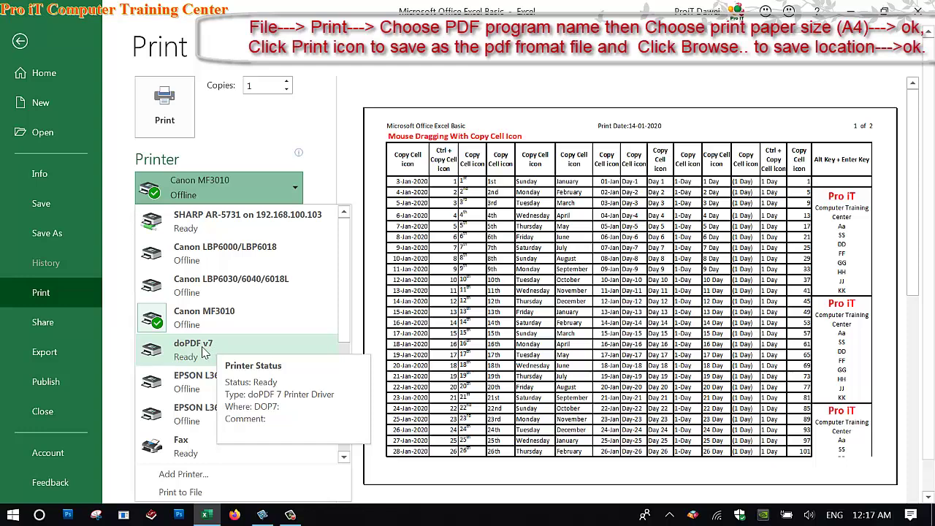
left_click(192, 346)
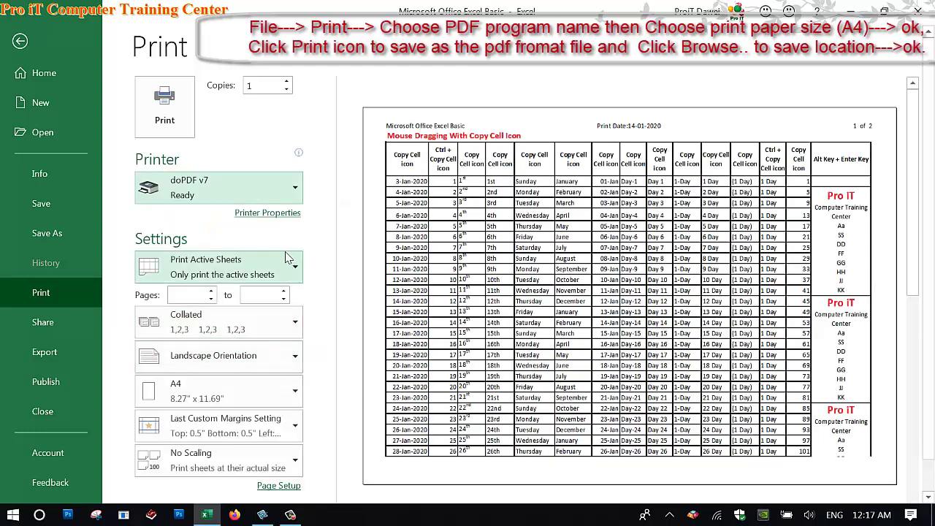
mouse_move(219, 188)
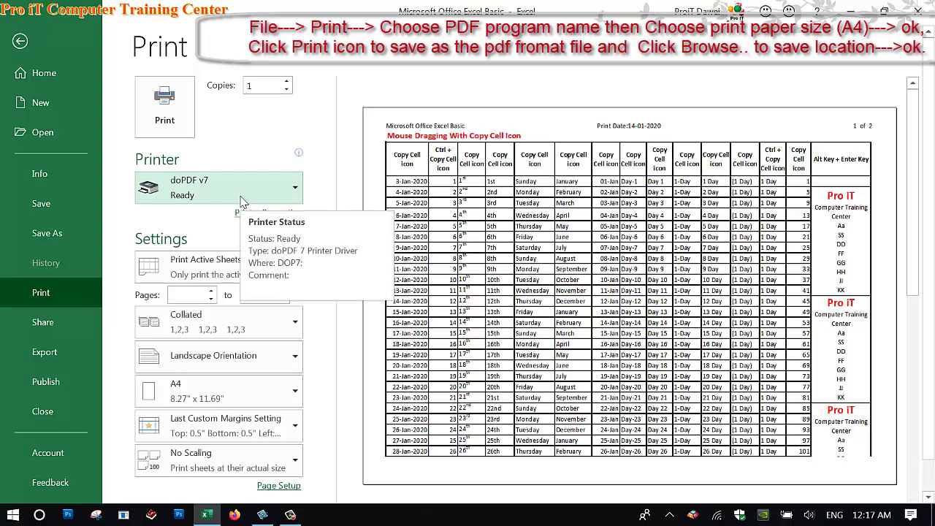
left_click(229, 198)
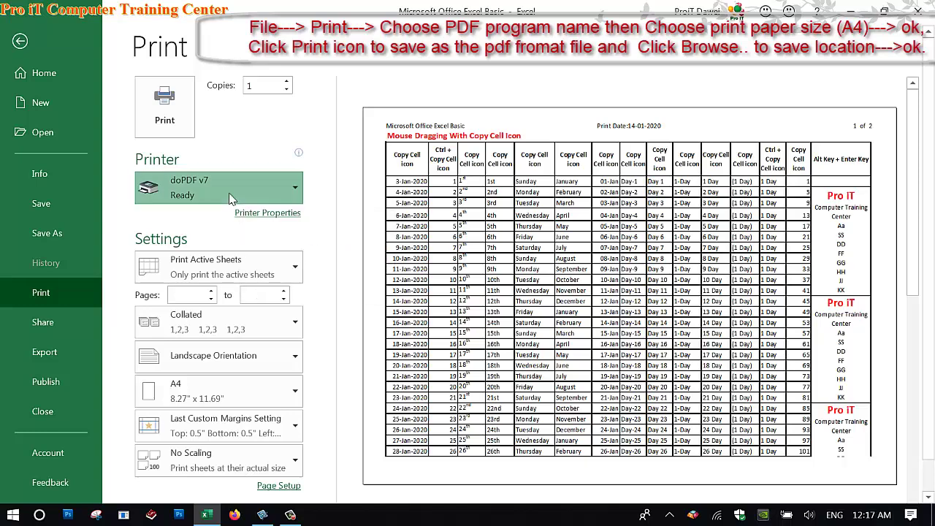
left_click(230, 198)
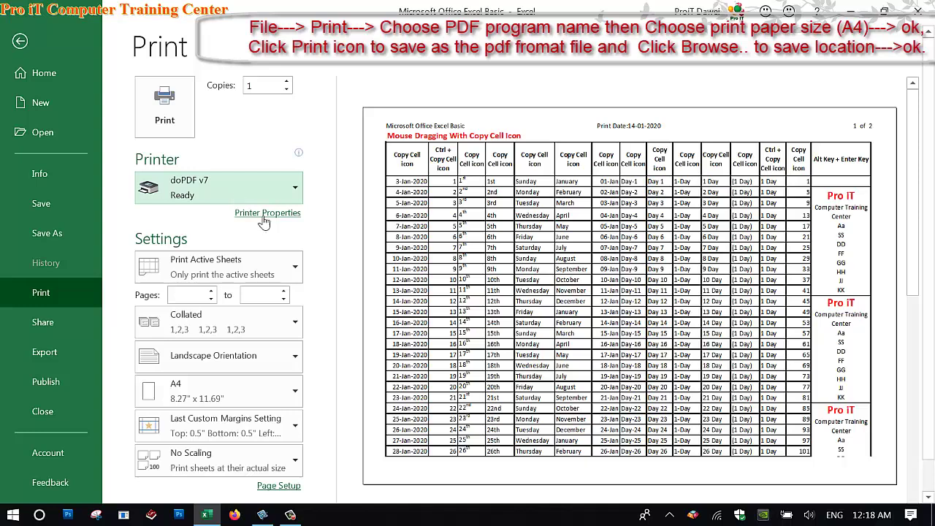
left_click(267, 213)
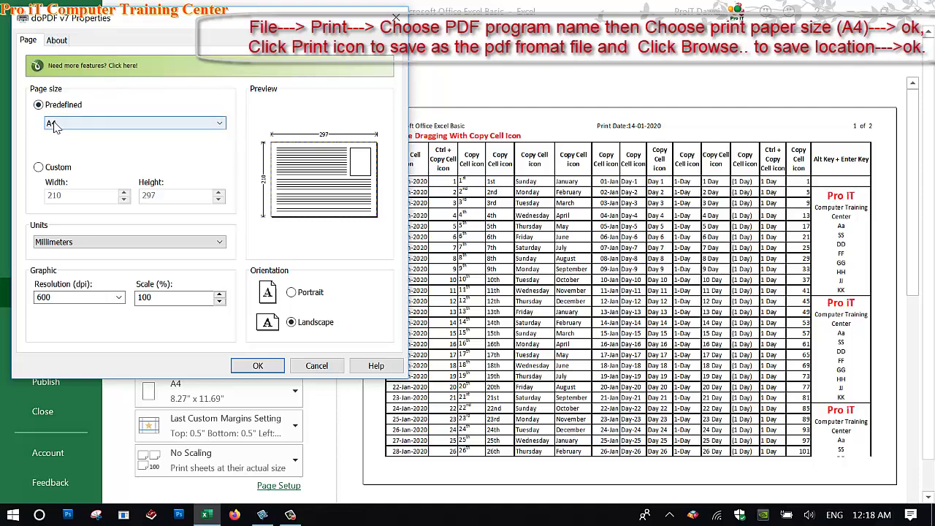
Accept the A4 landscape settings and print the workbook to doPDF v7.
left_click(247, 365)
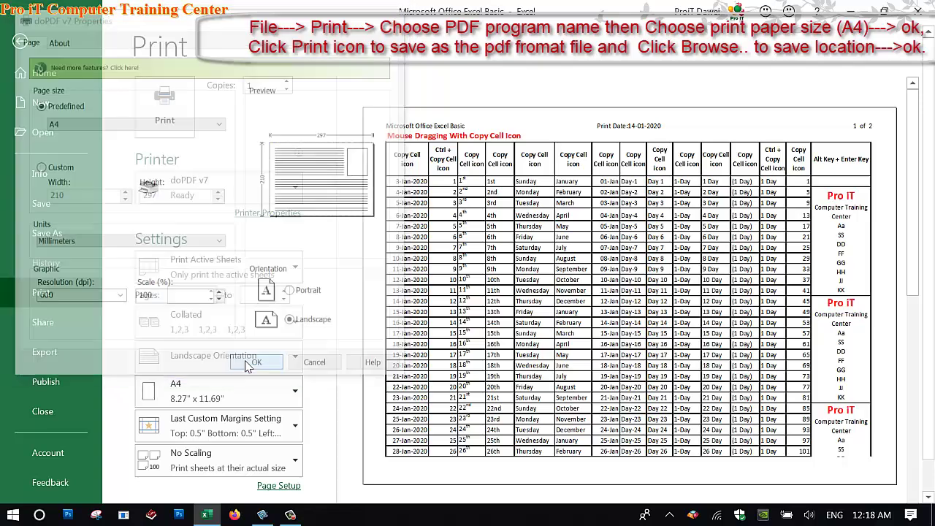
left_click(164, 117)
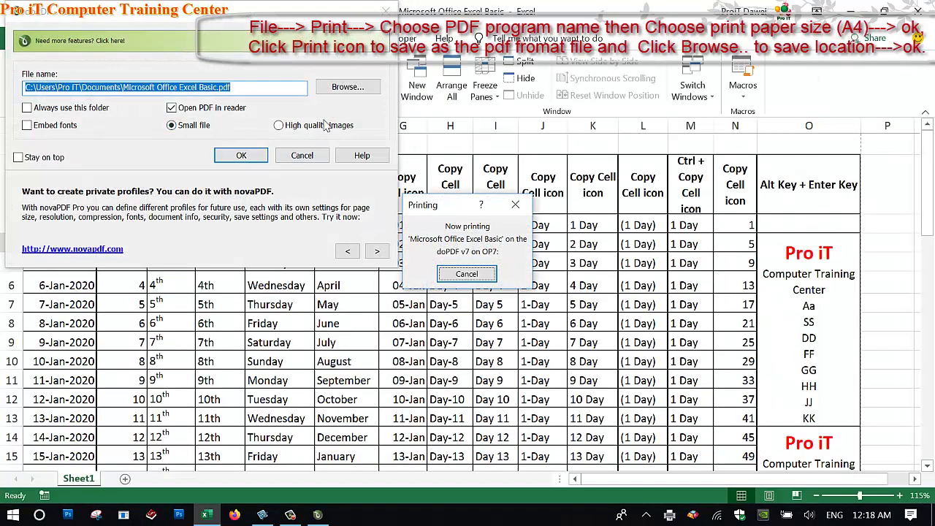
left_click(269, 95)
Set the doPDF output file to Header1.pdf in D:\Video Record.
left_click(337, 86)
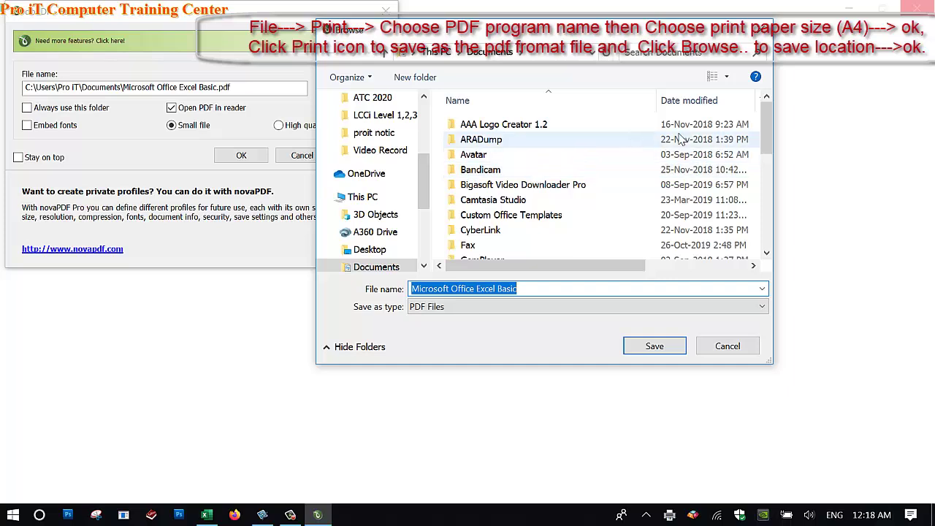
scroll(416, 185, "down", 2)
scroll(412, 190, "down", 2)
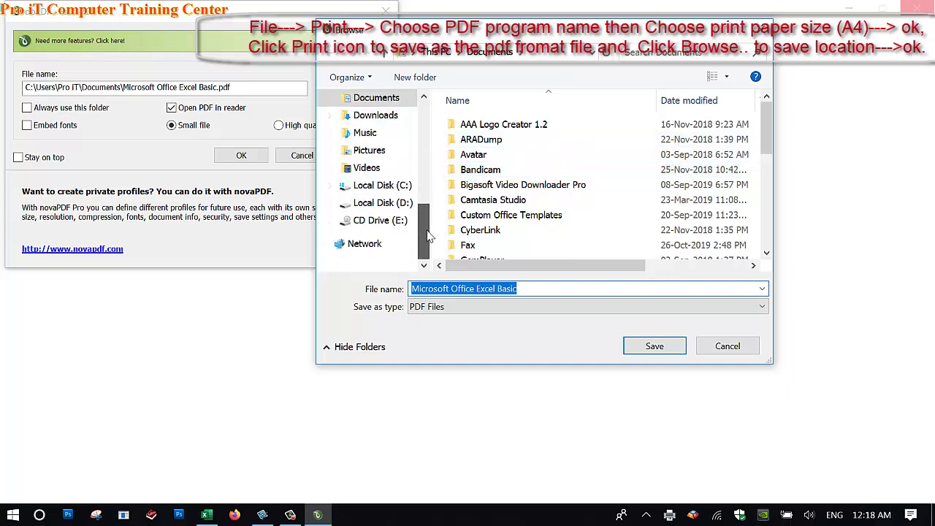
left_click(401, 204)
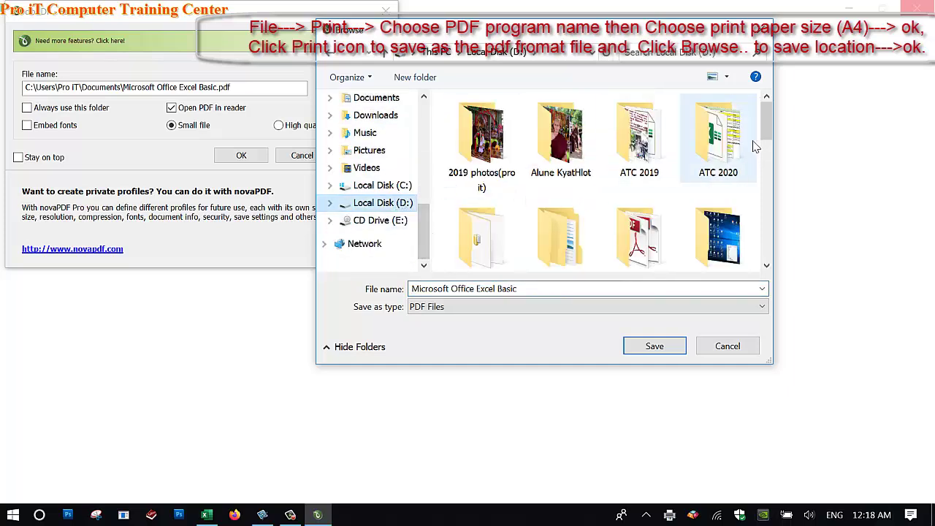
left_click_drag(764, 137, 761, 241)
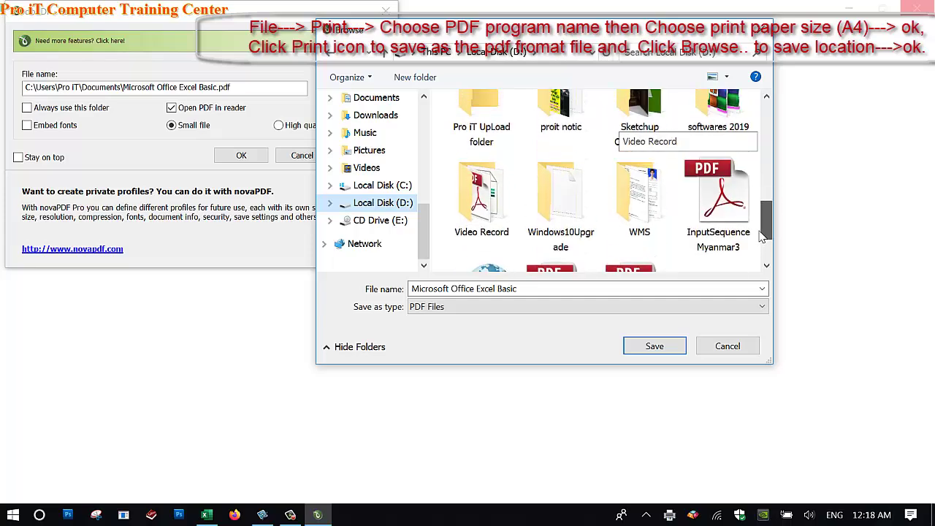
left_click_drag(762, 241, 763, 234)
double_click(482, 219)
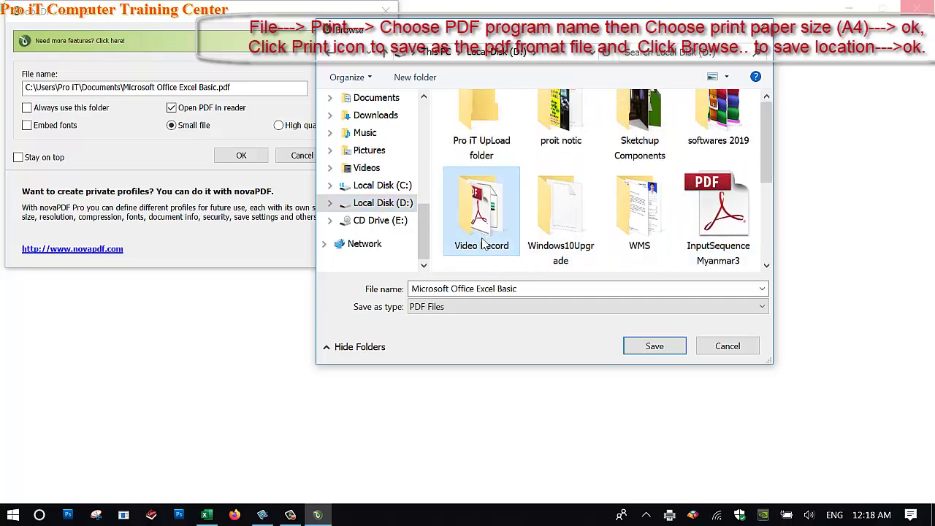
double_click(533, 294)
left_click_drag(532, 294, 369, 296)
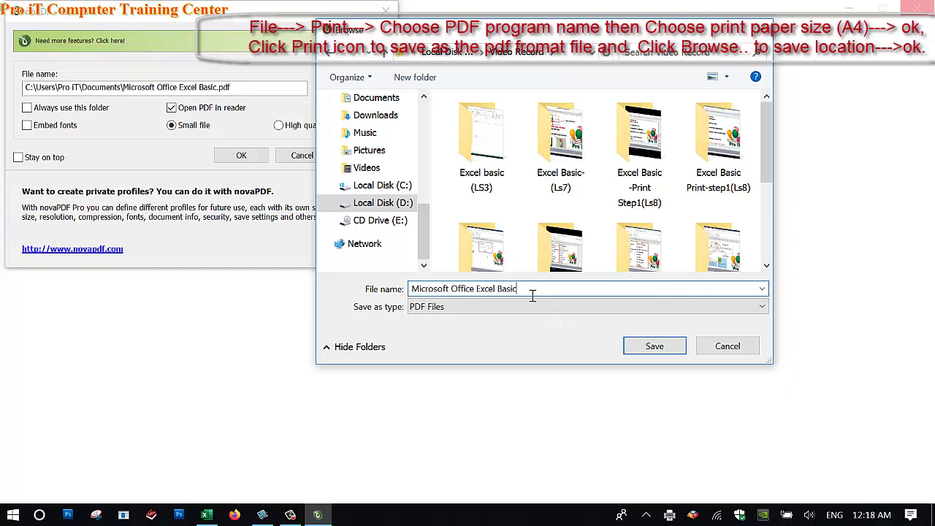
type("Header")
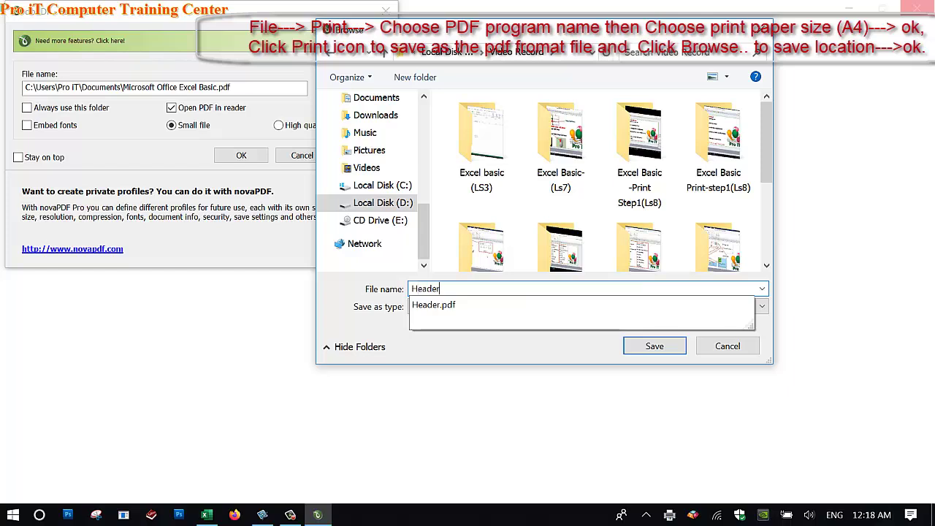
type("1")
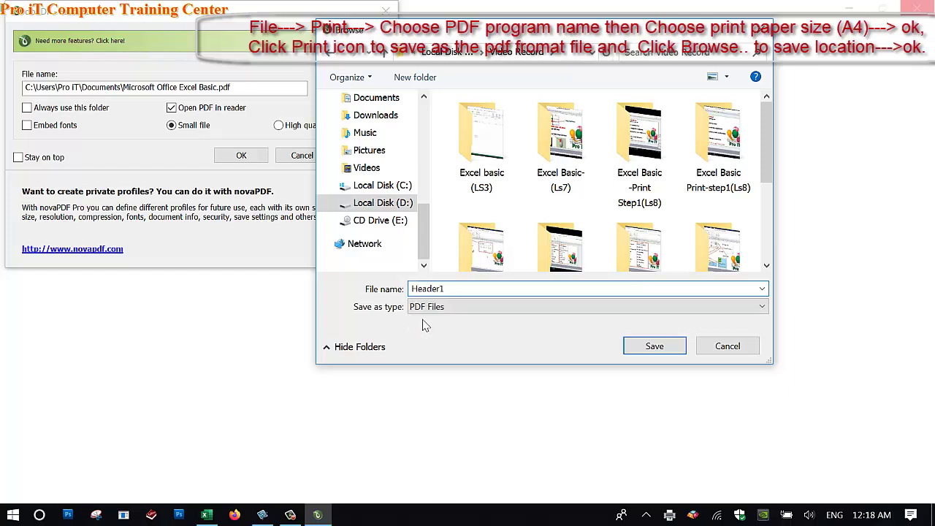
left_click(656, 351)
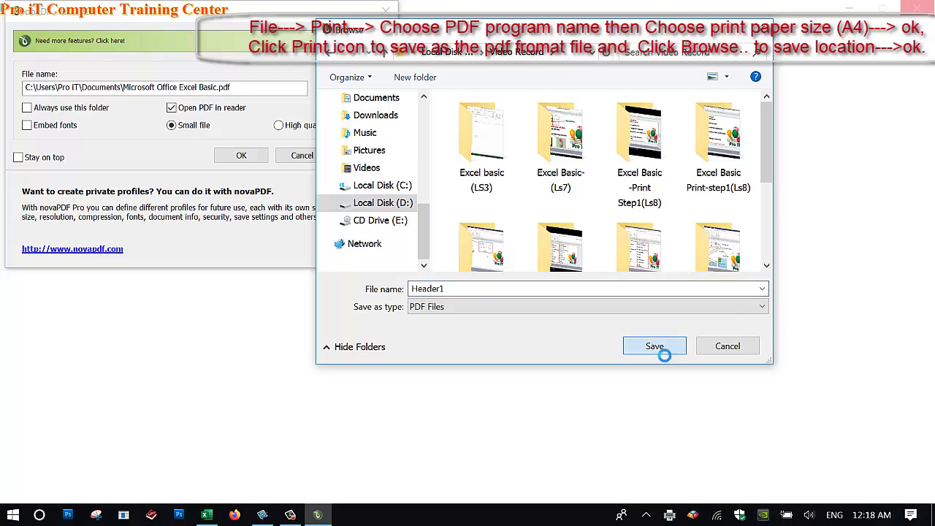
left_click(655, 349)
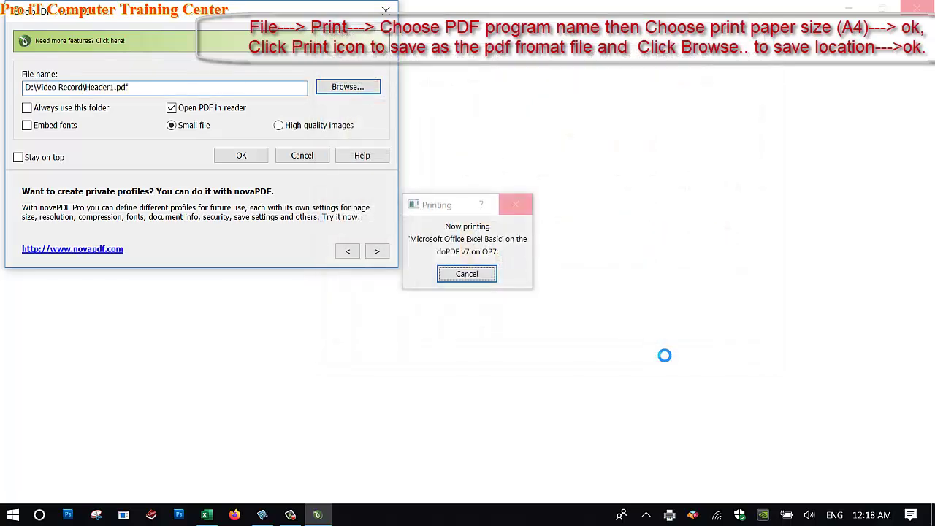
Create Header1.pdf and view its first page fitted in a maximised Reader window.
left_click(243, 155)
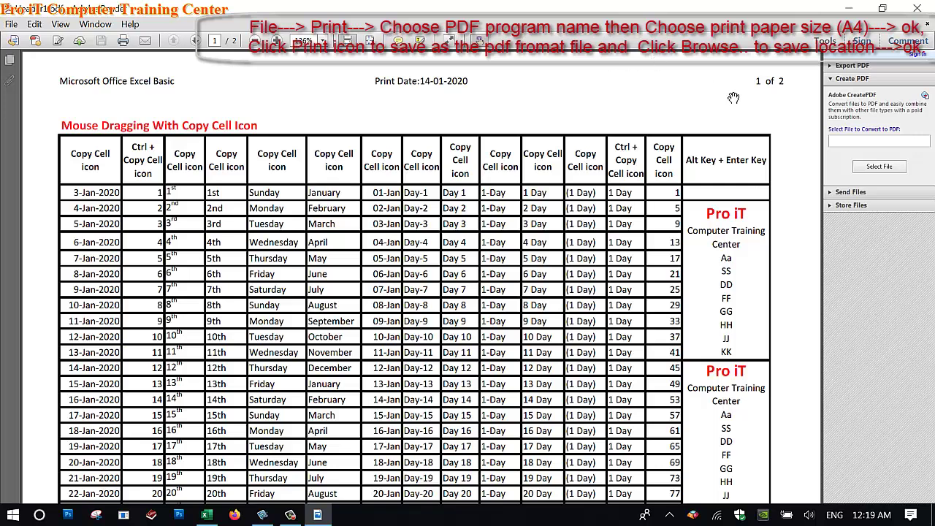
key("super+Down")
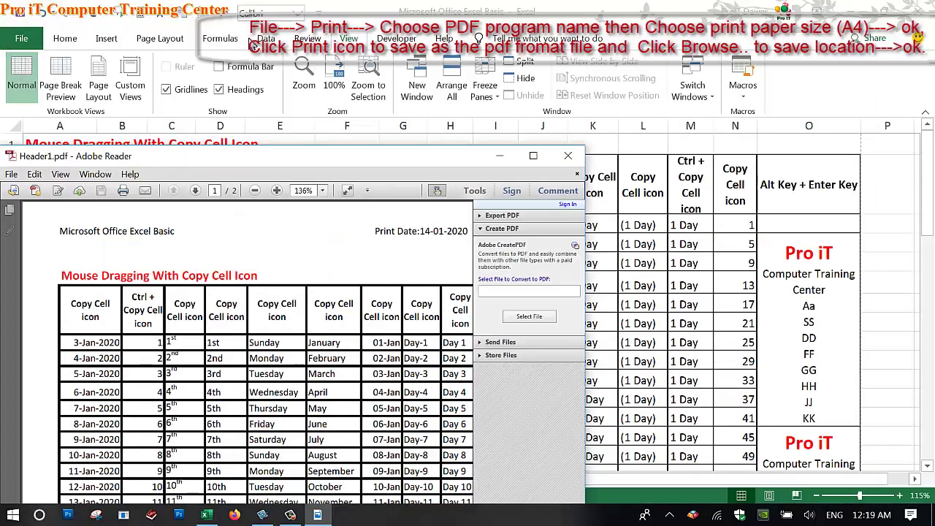
key("ctrl+0")
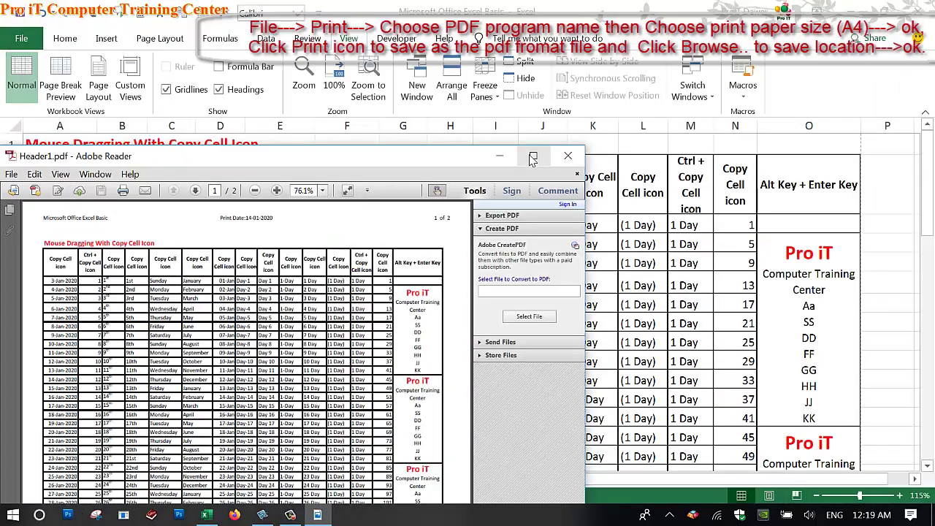
left_click(533, 158)
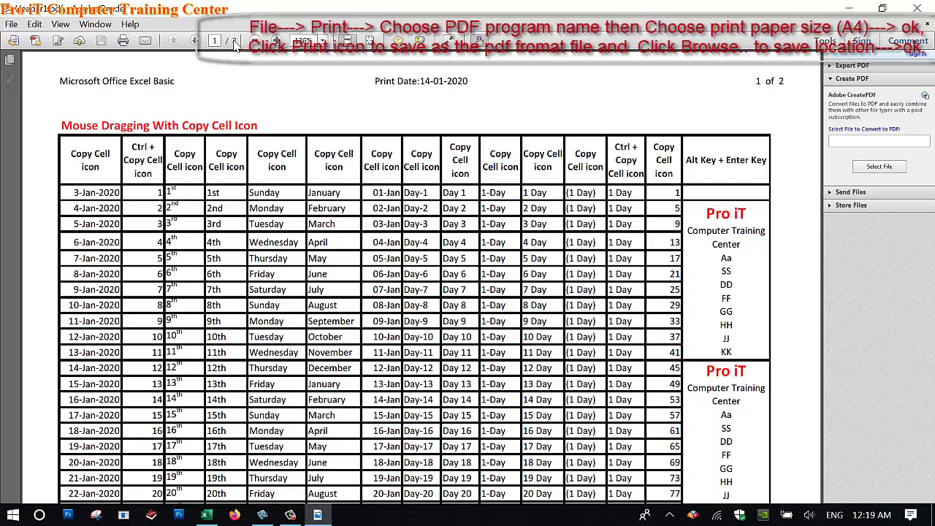
Check that page 2 of Header1.pdf carries the header and the last table rows.
left_click(196, 41)
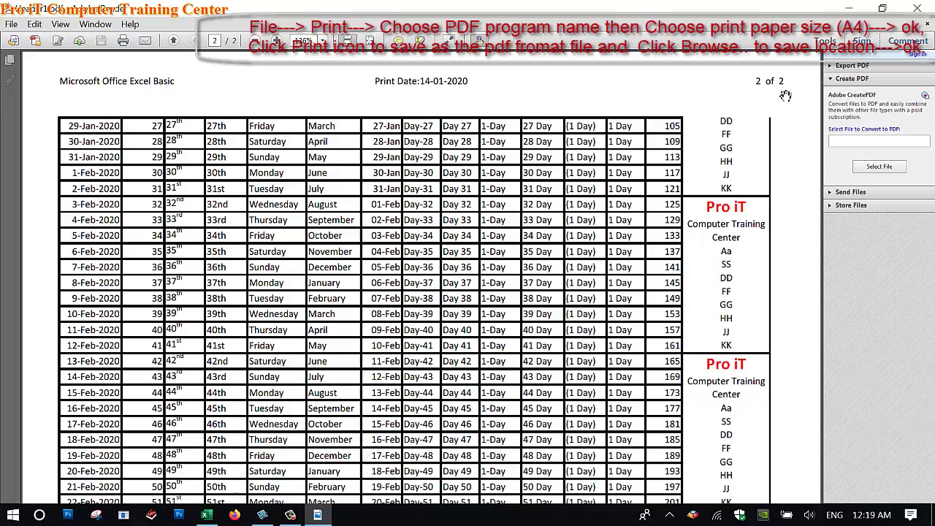
left_click_drag(455, 276, 460, 191)
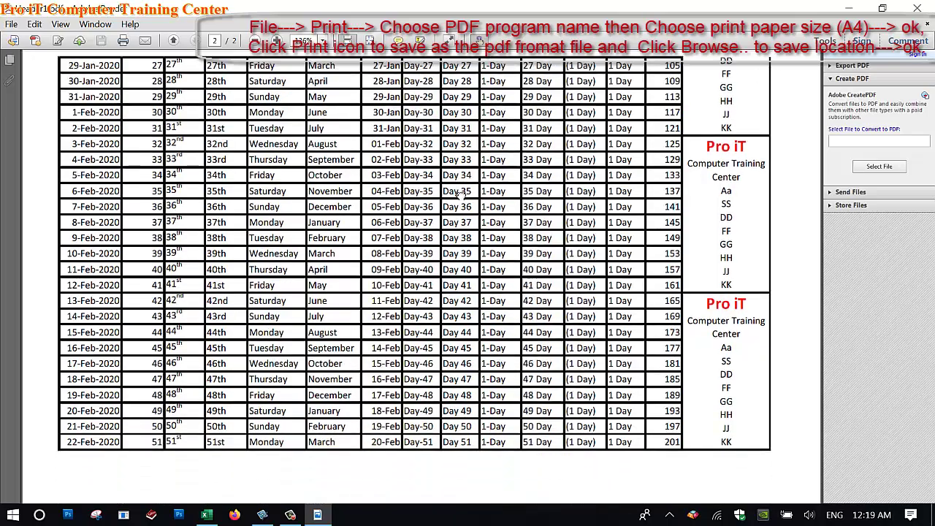
scroll(460, 191, "up", 3)
scroll(460, 197, "up", 3)
scroll(461, 205, "up", 2)
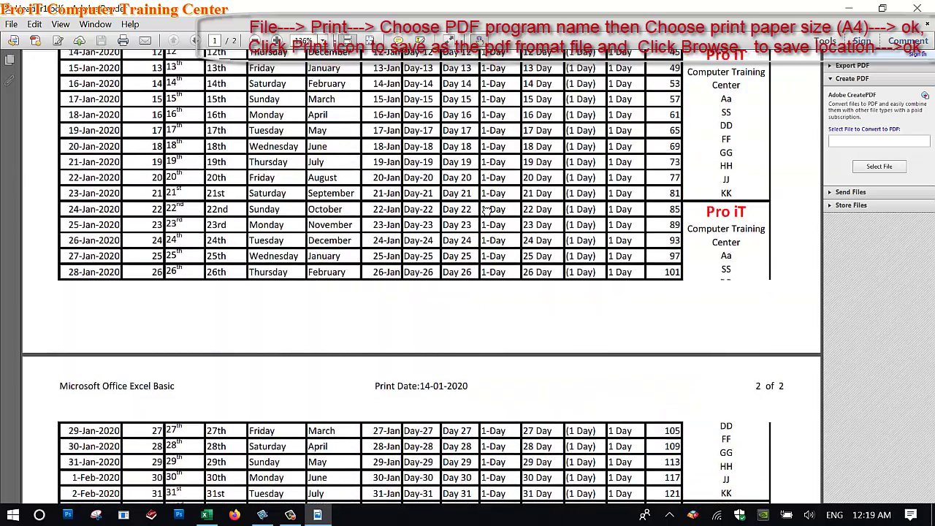
scroll(462, 213, "up", 3)
scroll(463, 216, "up", 5)
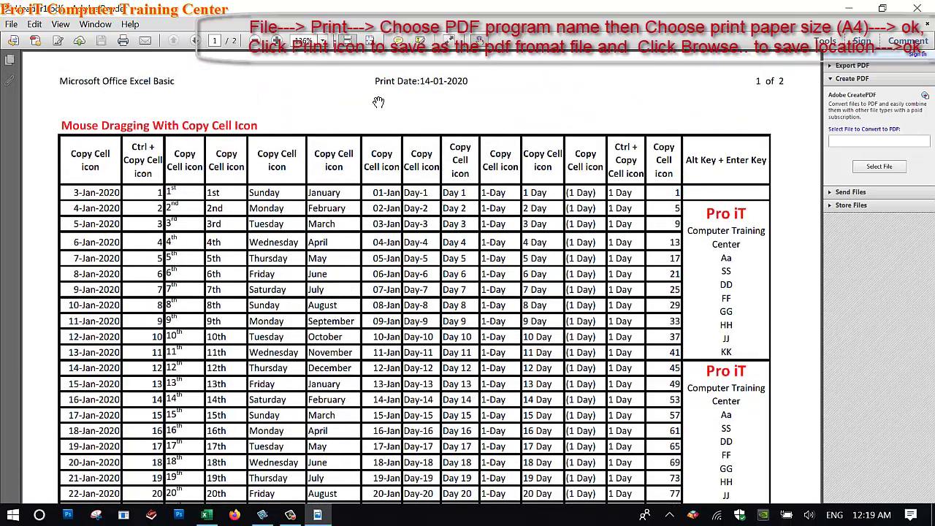
scroll(346, 223, "down", 2)
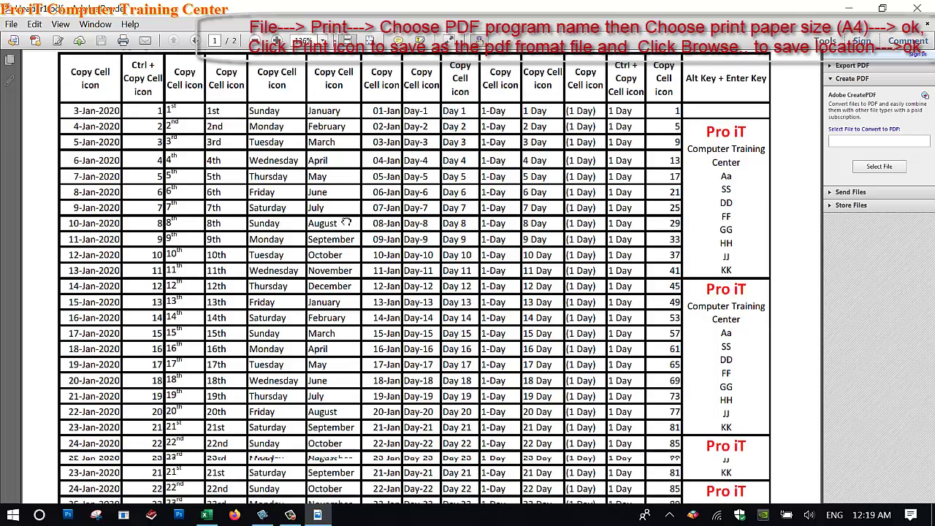
scroll(346, 222, "down", 5)
scroll(219, 293, "down", 2)
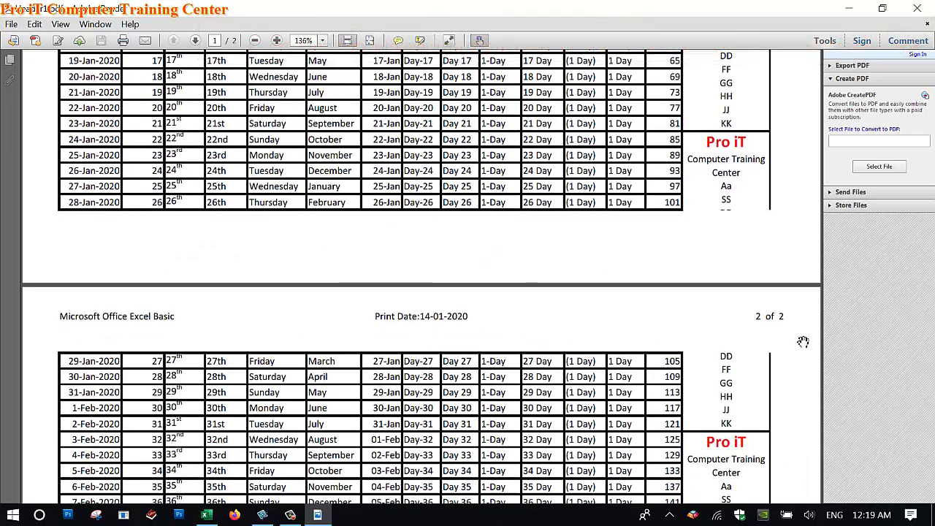
Close the PDF and open Page Setup's Header/Footer tab from Excel's Print screen.
left_click(917, 8)
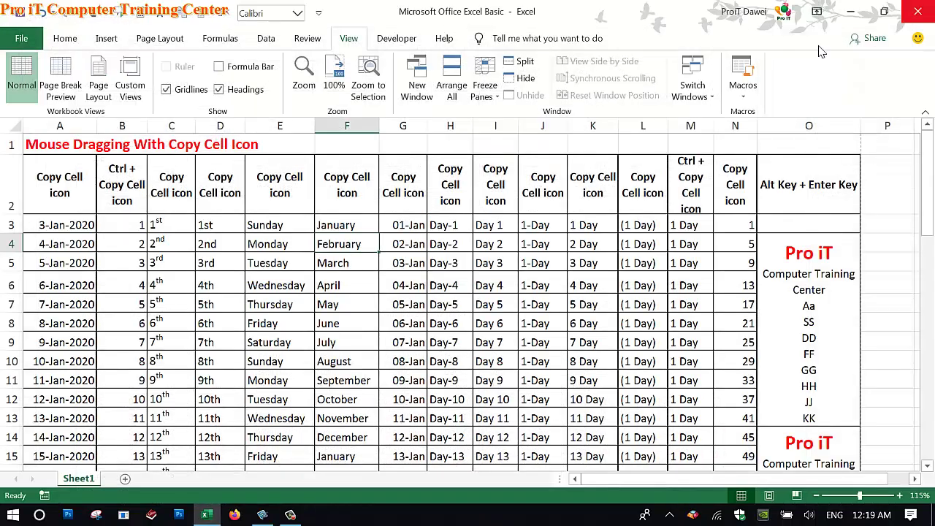
left_click(262, 514)
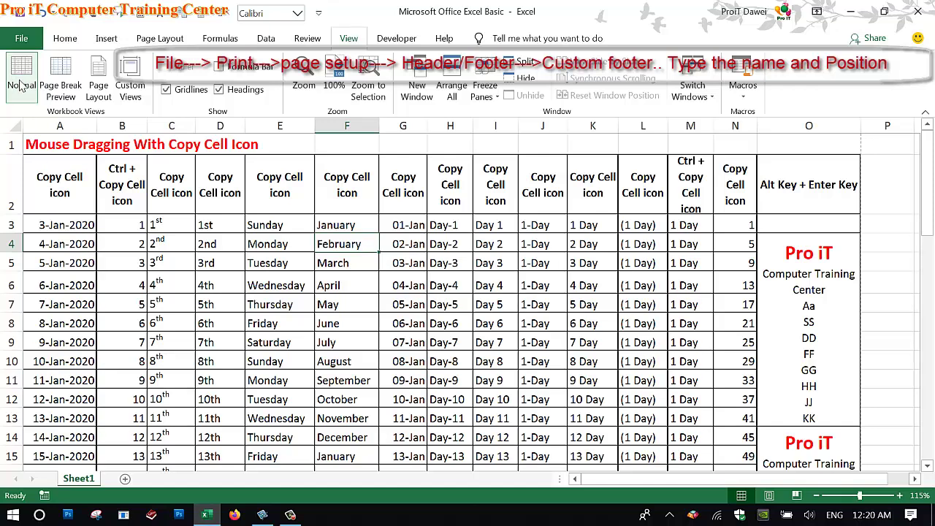
left_click(22, 38)
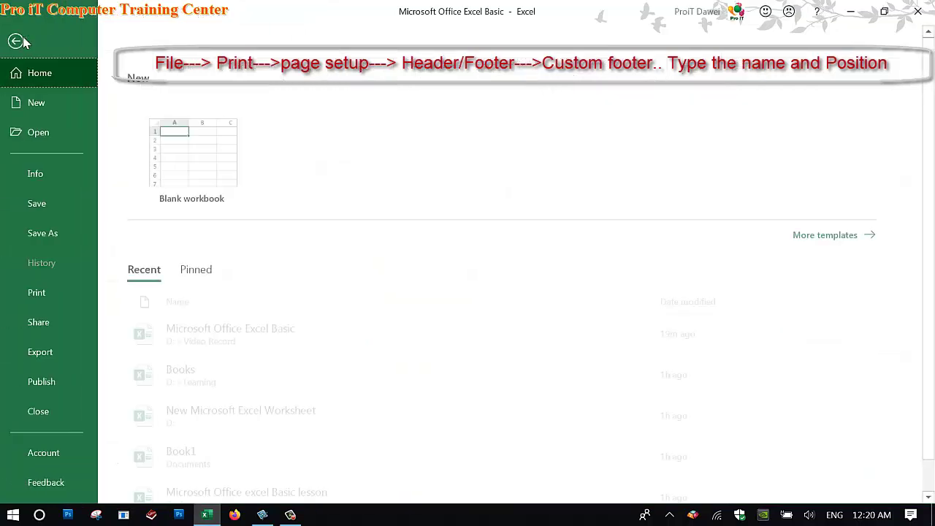
left_click(34, 304)
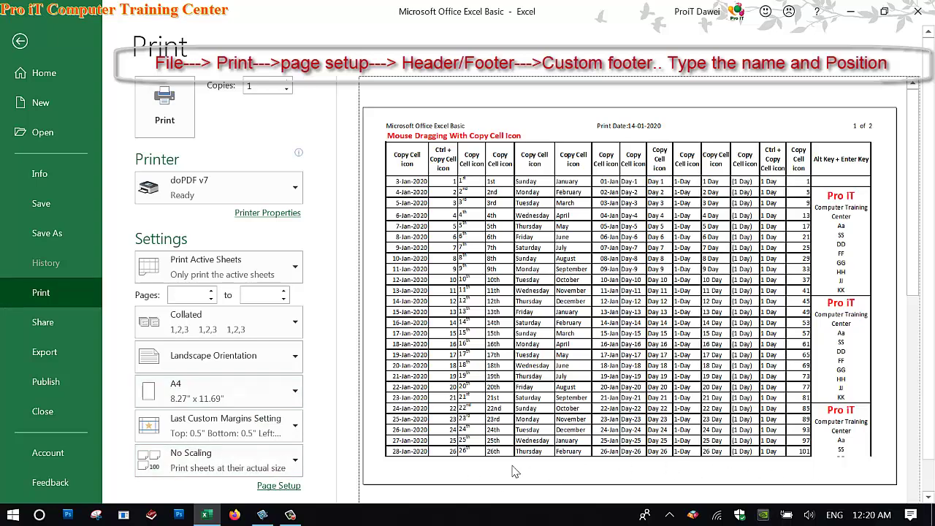
left_click(289, 486)
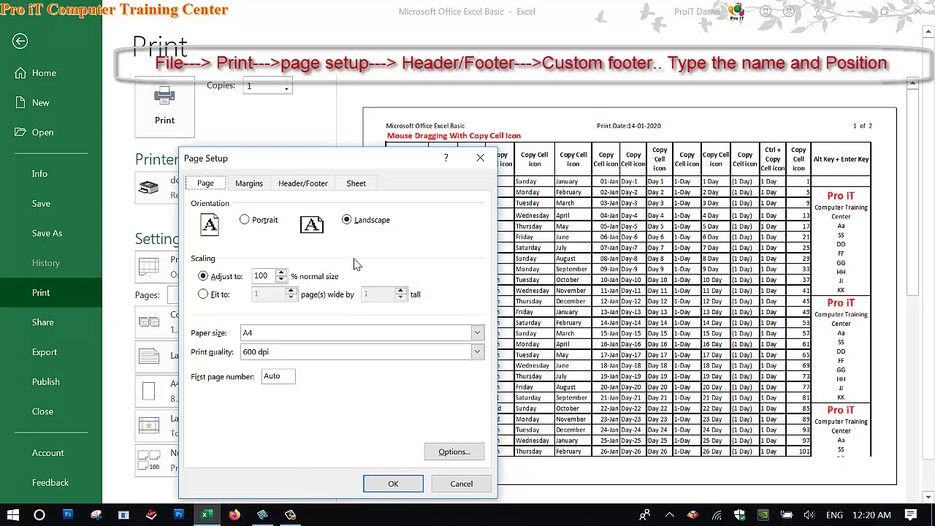
left_click(306, 187)
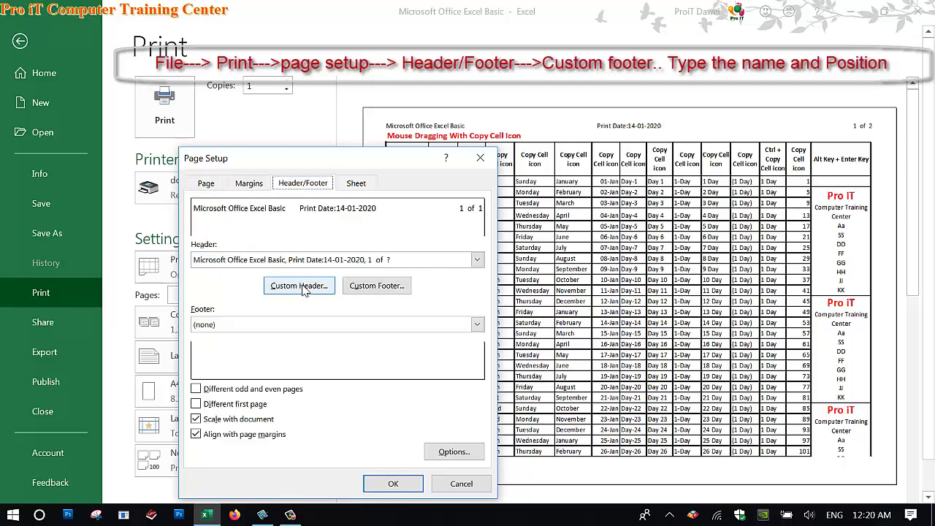
Write a custom footer with a name plus Manager left, Supervisor centre, Accountant right.
left_click(378, 291)
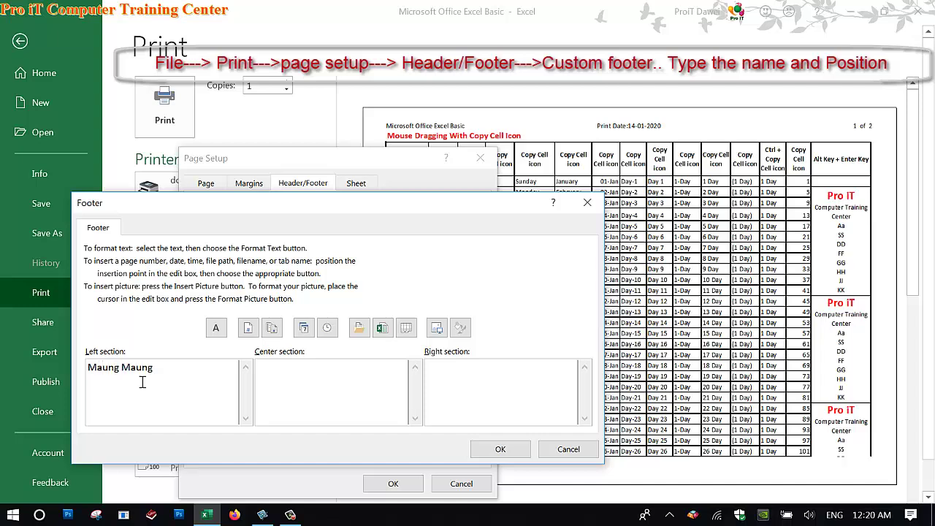
type("Man")
type("ger")
type("Ko")
key("BackSpace")
key("BackSpace")
type("Ko")
type("dper")
key("BackSpace")
key("BackSpace")
key("BackSpace")
key("BackSpace")
type("per")
type("visor")
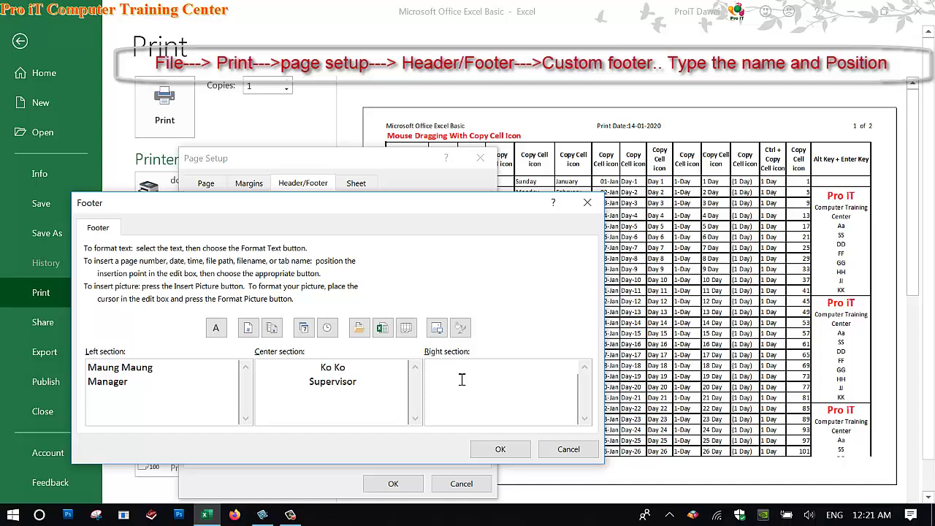
type("ye")
type(" A")
type("ye")
type("ounta")
type("nt")
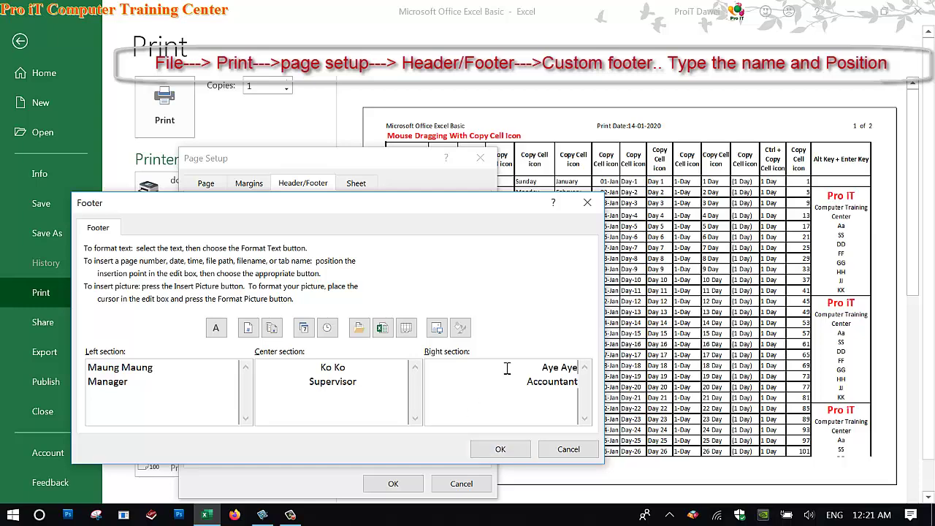
Apply the three-part footer and preview pages 2 and 1 to confirm it appears.
left_click(500, 449)
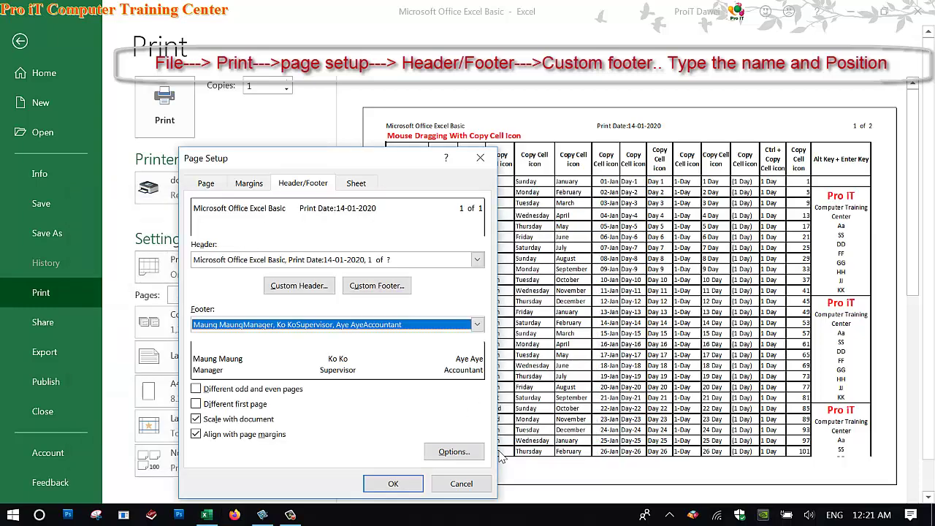
left_click(392, 484)
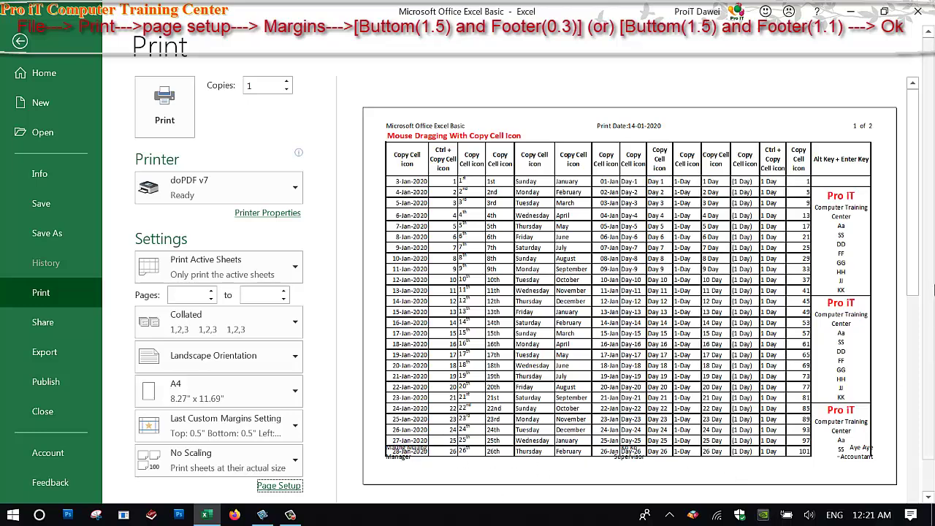
scroll(927, 281, "down", 1)
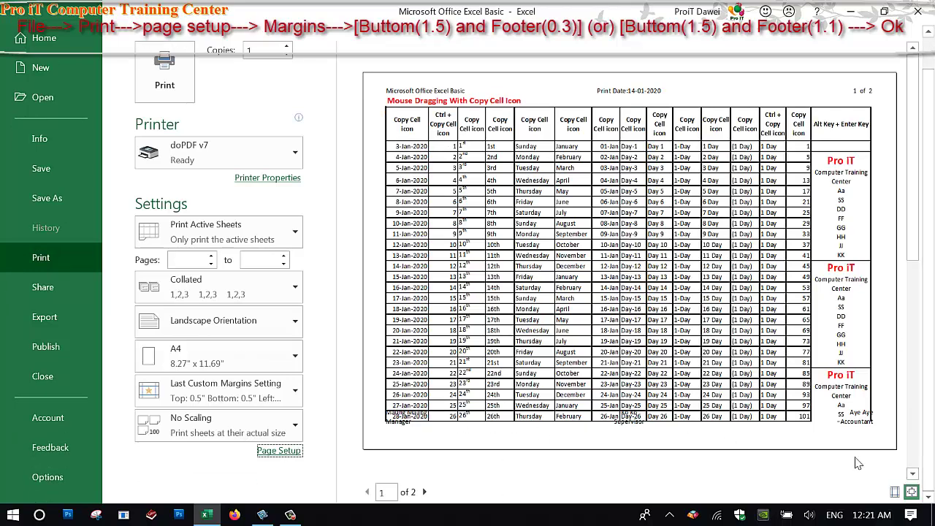
left_click(425, 492)
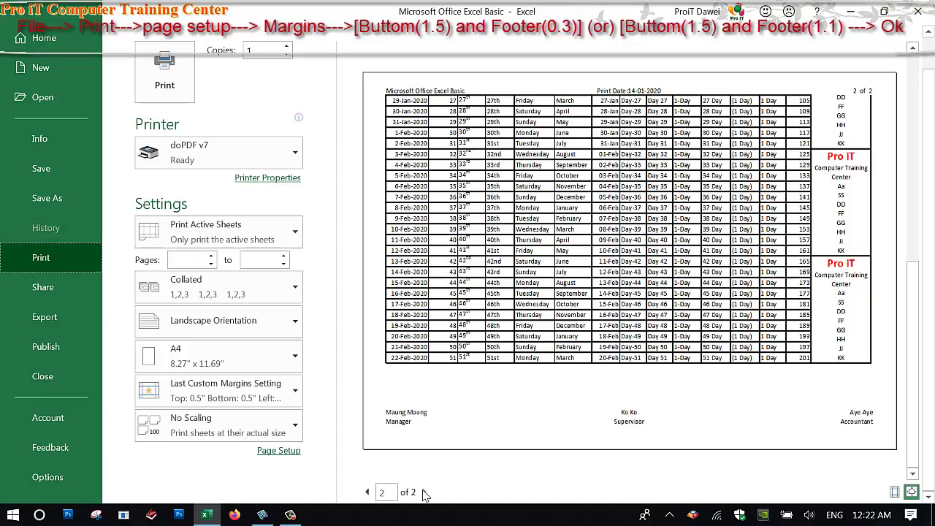
left_click(366, 492)
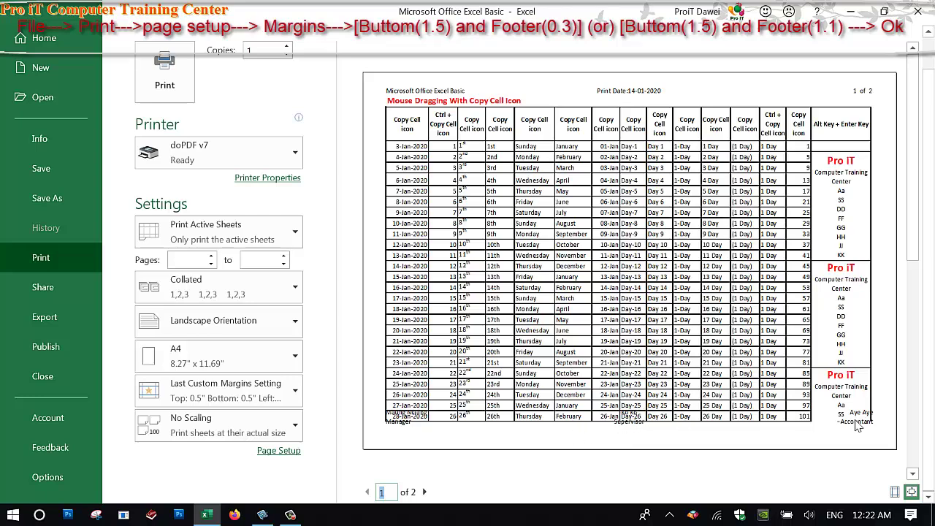
Set the bottom margin to 1.5 in Page Setup's Margins tab.
left_click(277, 451)
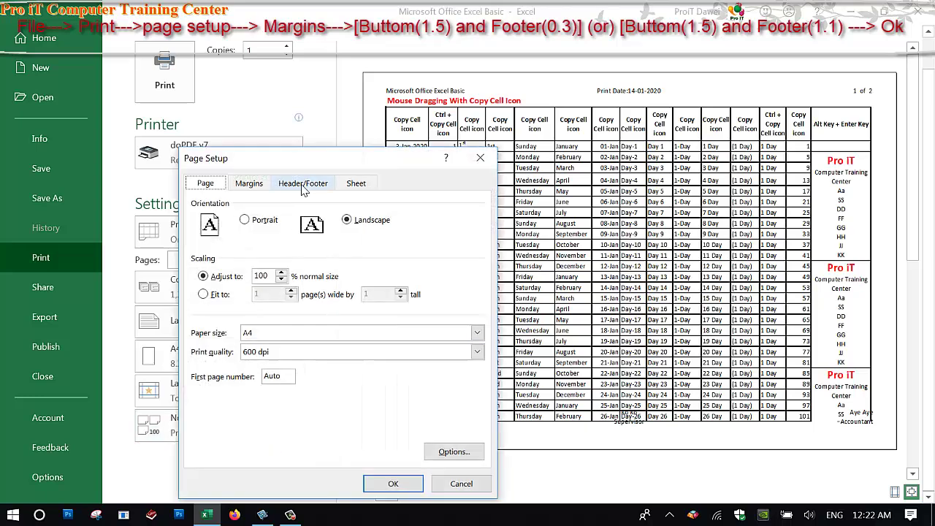
left_click(249, 183)
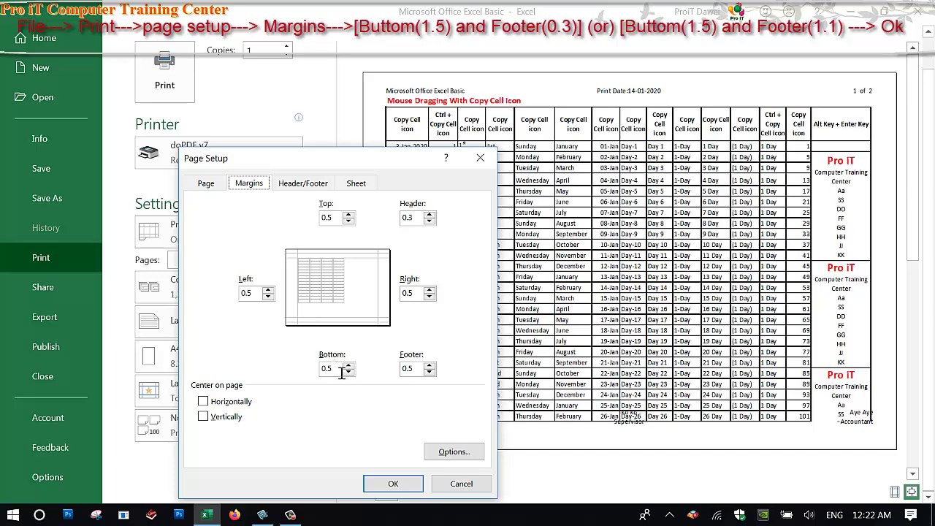
left_click(341, 372)
left_click(379, 495)
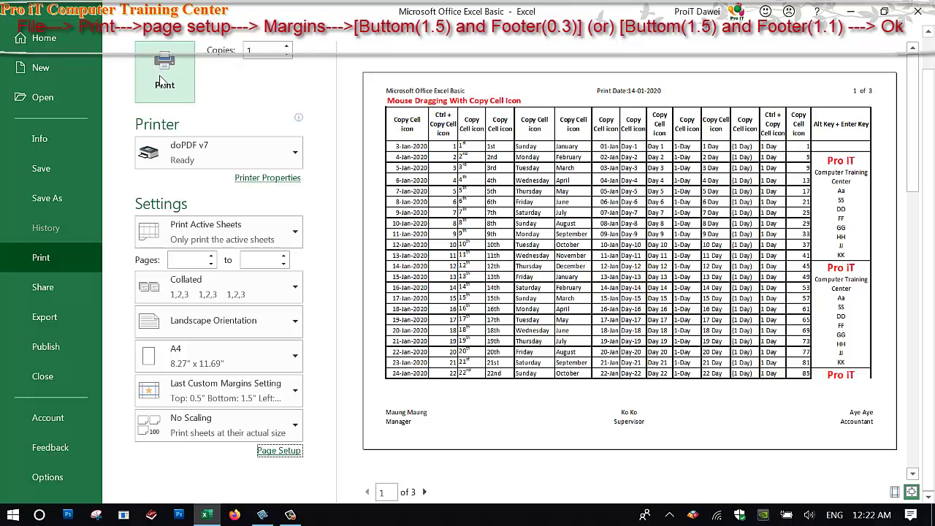
Check the doPDF printer properties without changes and send the table to print.
left_click(182, 85)
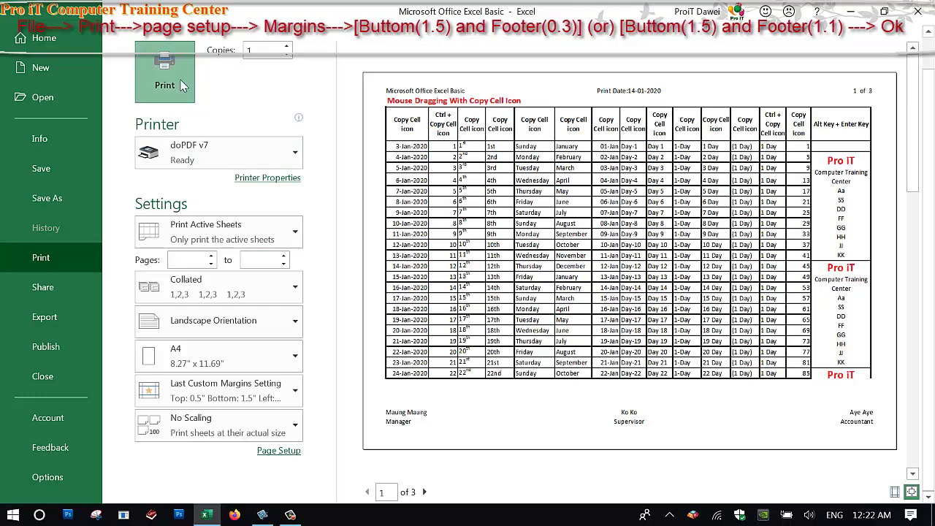
left_click(252, 178)
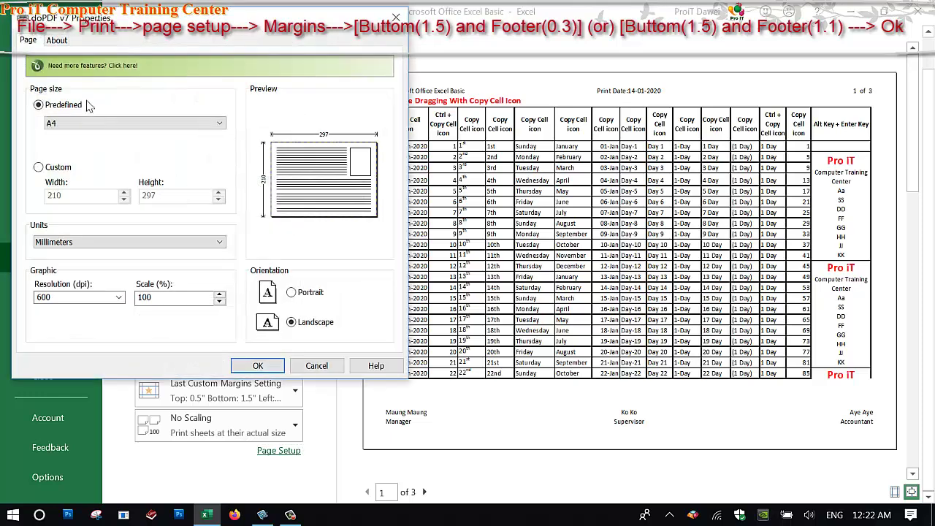
left_click(256, 367)
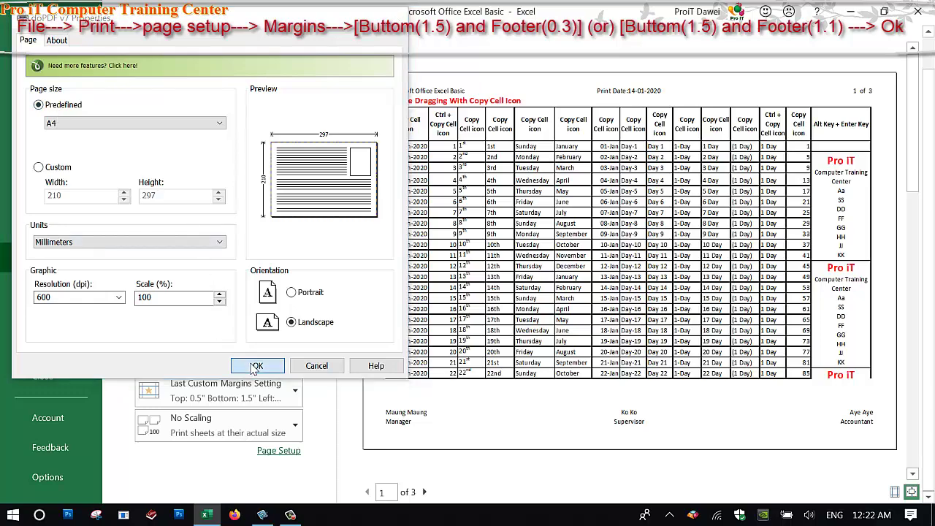
left_click(175, 73)
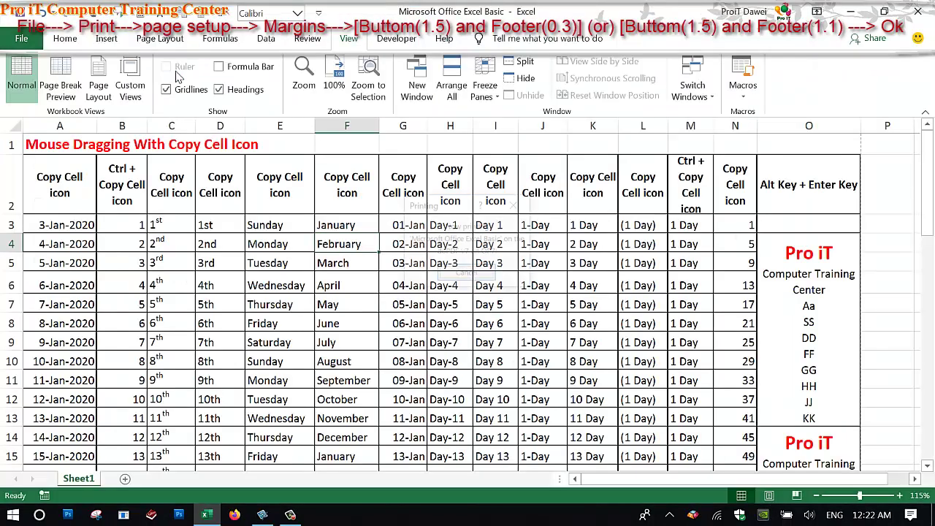
Set the doPDF output file to Footer.pdf in D:\Video Record.
left_click(347, 87)
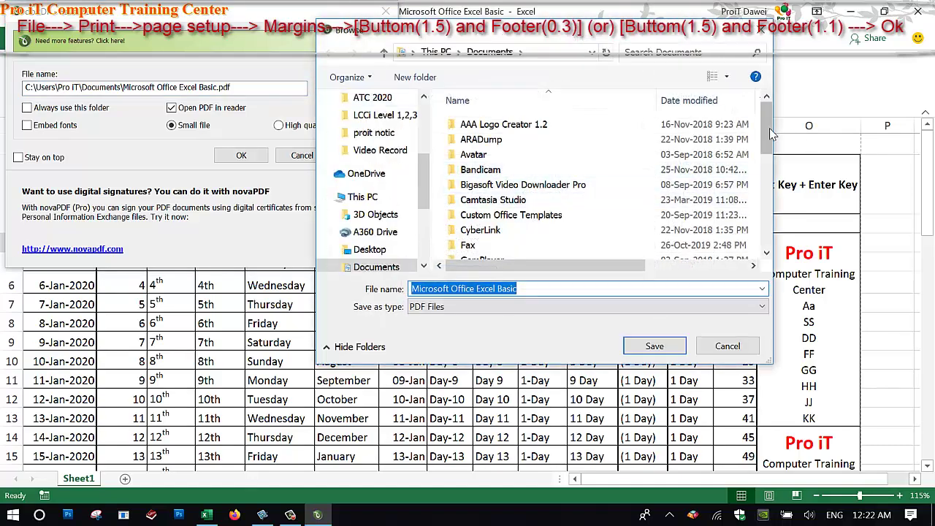
left_click_drag(764, 131, 764, 215)
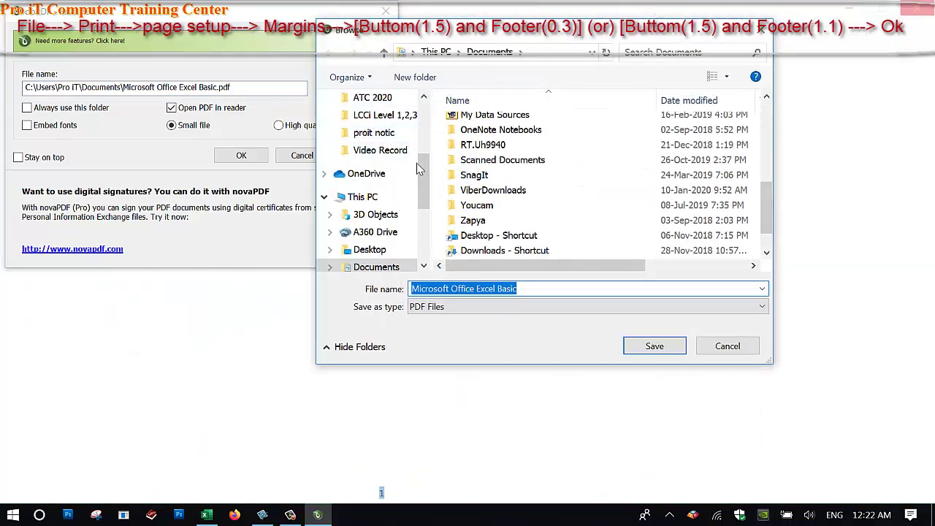
left_click_drag(425, 170, 423, 222)
left_click(409, 203)
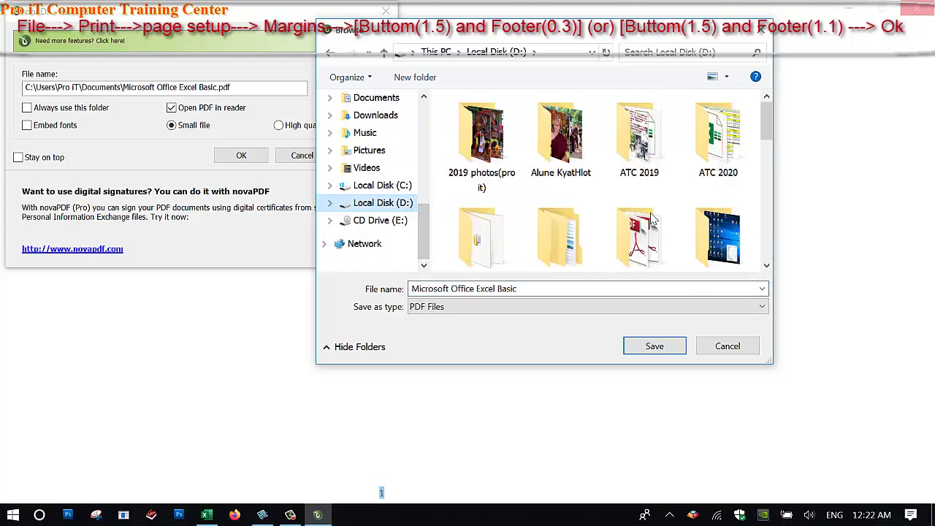
left_click_drag(765, 120, 772, 240)
double_click(482, 219)
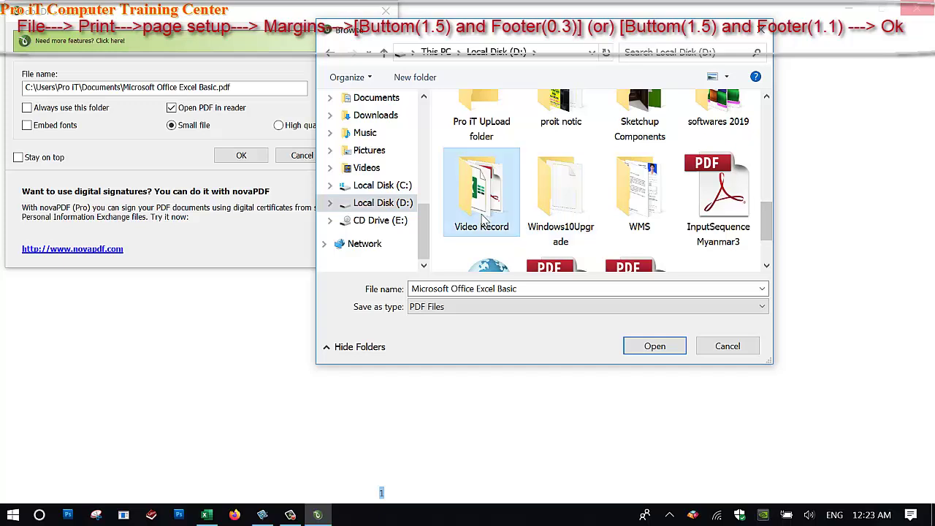
left_click(526, 291)
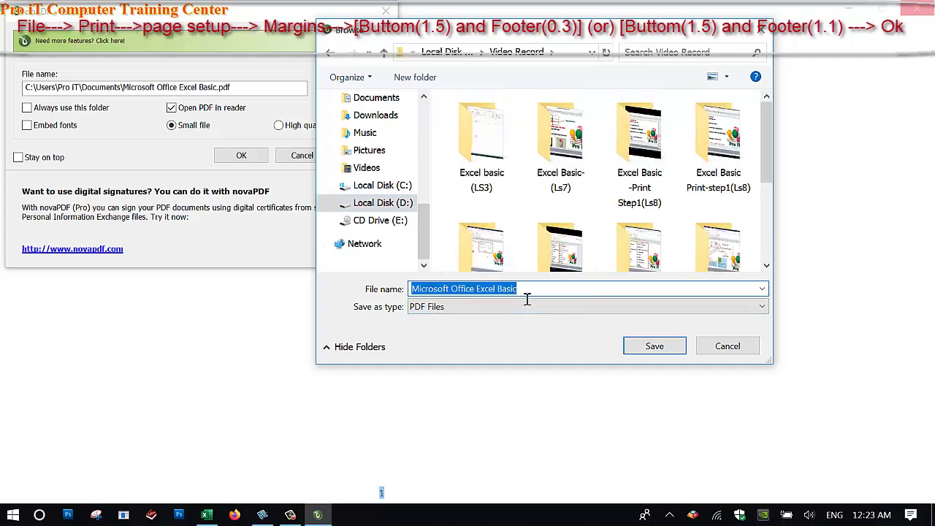
type("Footer")
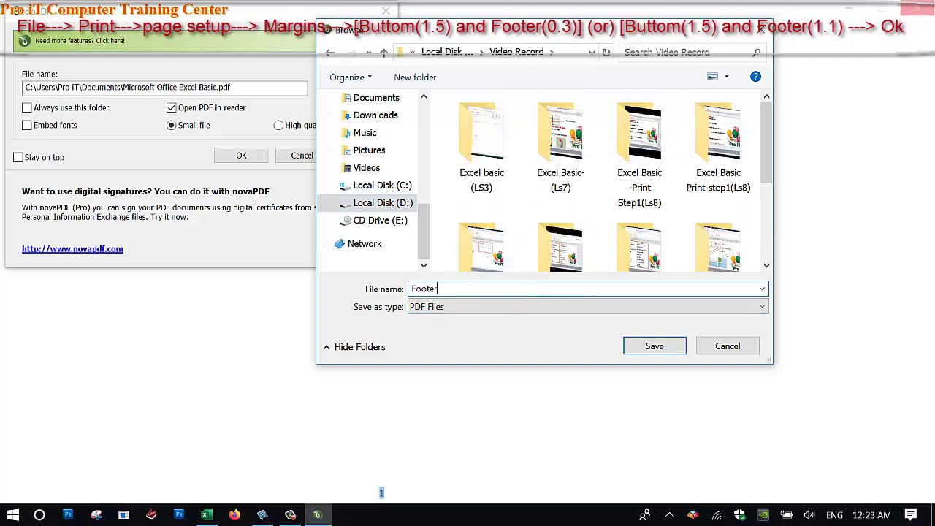
left_click(650, 346)
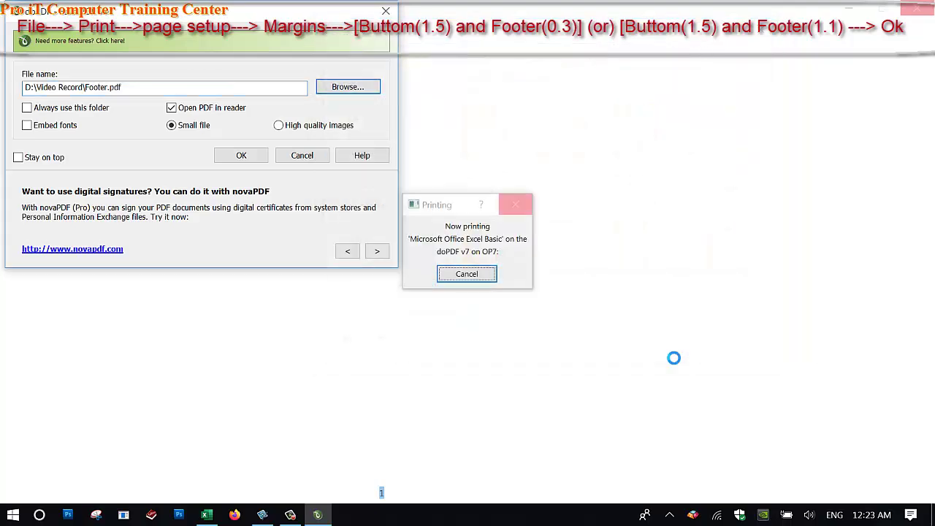
Create Footer.pdf, scroll through its three footer-signed pages, then close Adobe Reader.
left_click(241, 155)
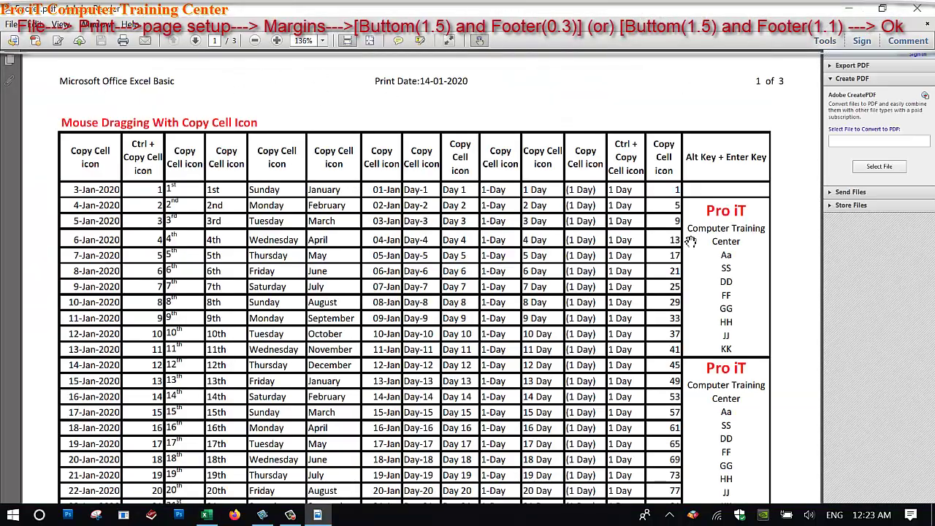
scroll(648, 293, "down", 1)
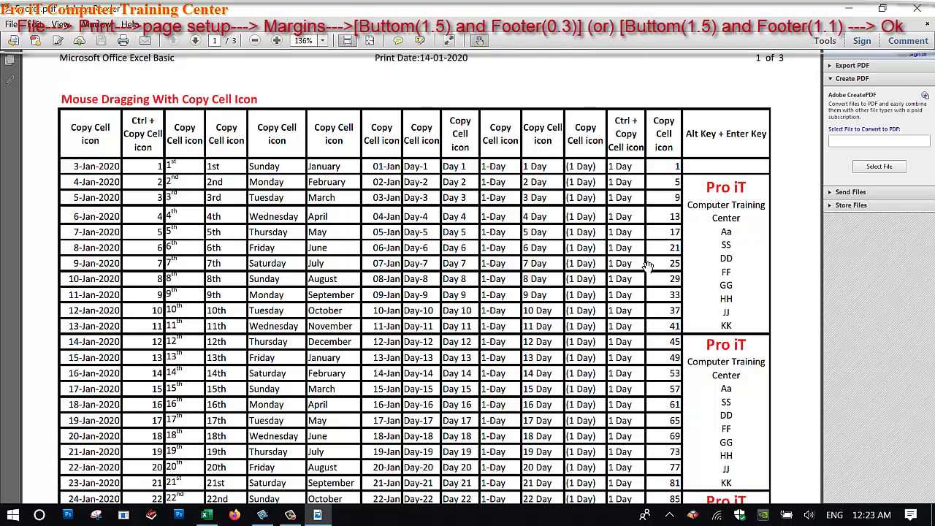
scroll(647, 270, "down", 2)
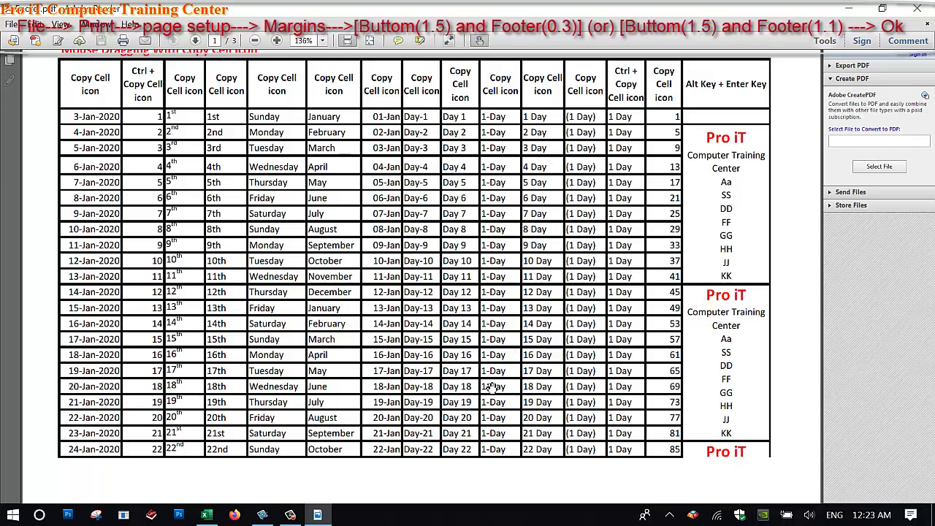
scroll(492, 387, "down", 3)
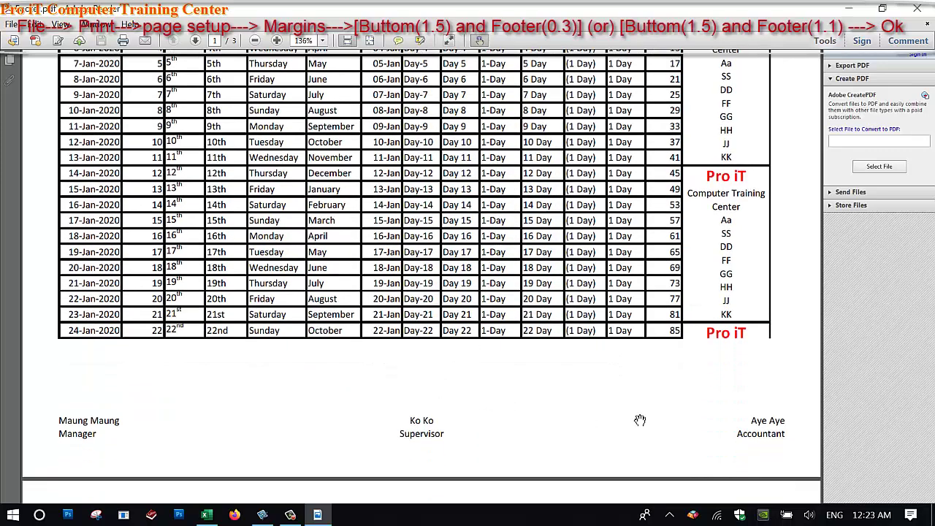
scroll(482, 423, "down", 3)
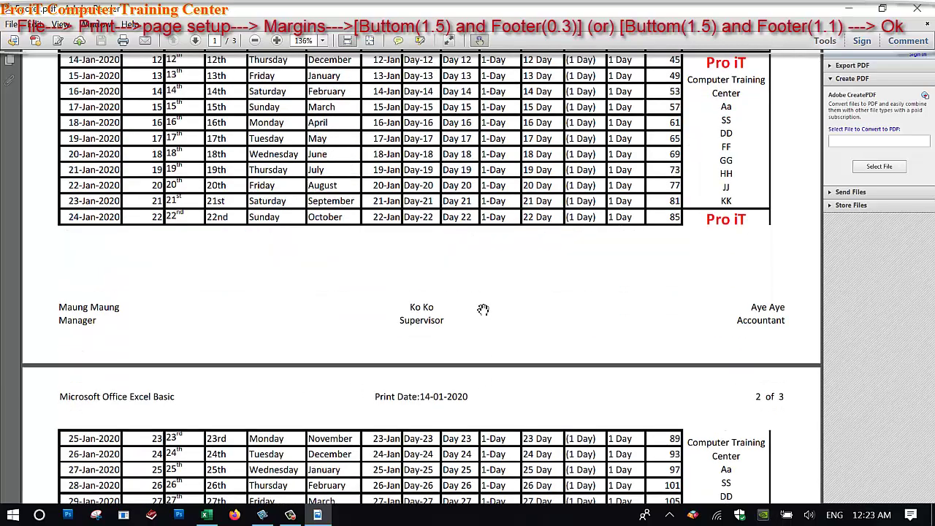
scroll(456, 434, "down", 3)
scroll(443, 464, "down", 2)
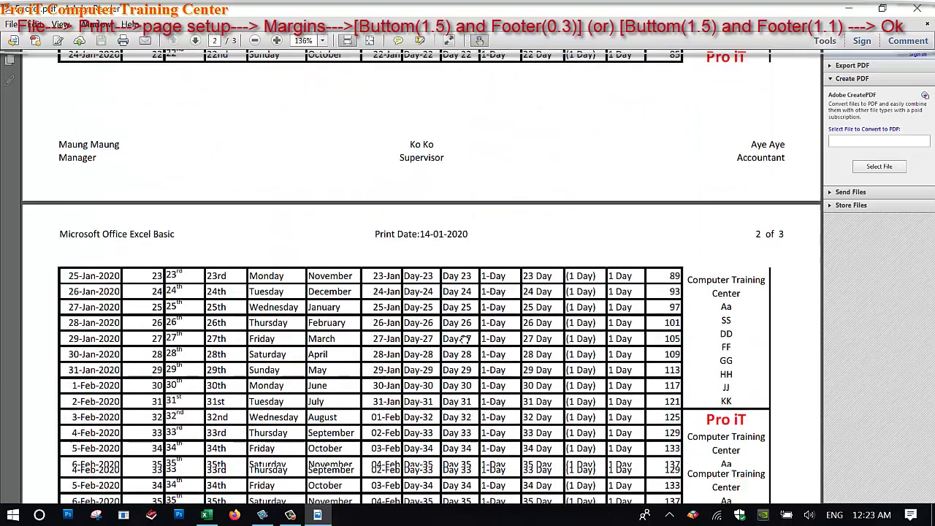
scroll(276, 269, "down", 2)
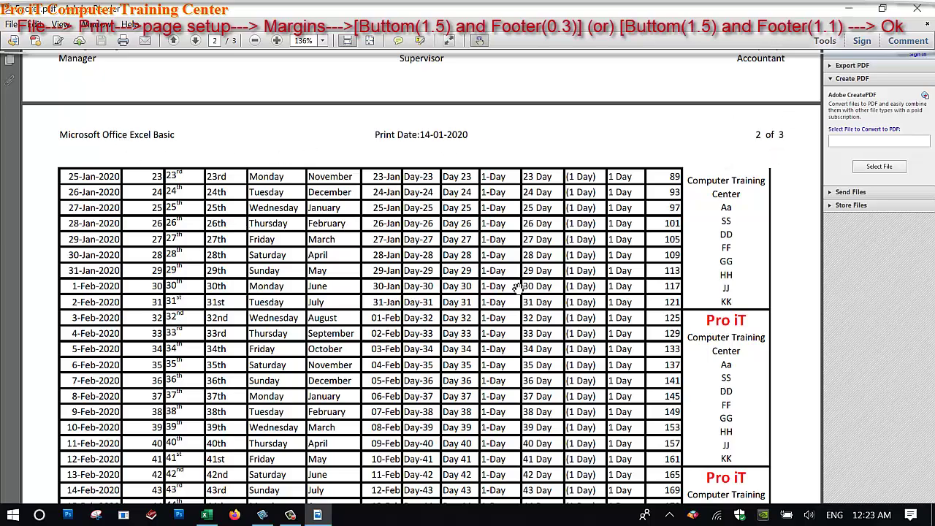
scroll(503, 206, "down", 2)
scroll(480, 354, "down", 4)
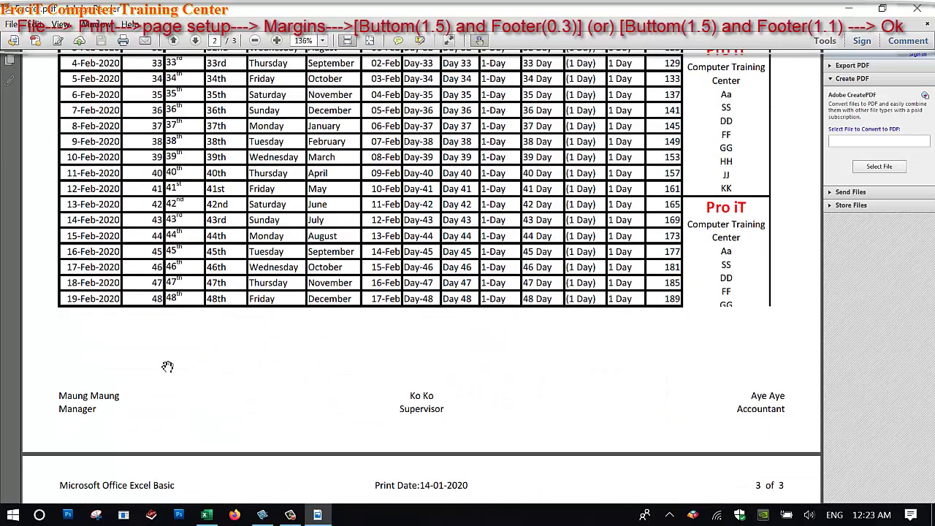
scroll(494, 440, "down", 5)
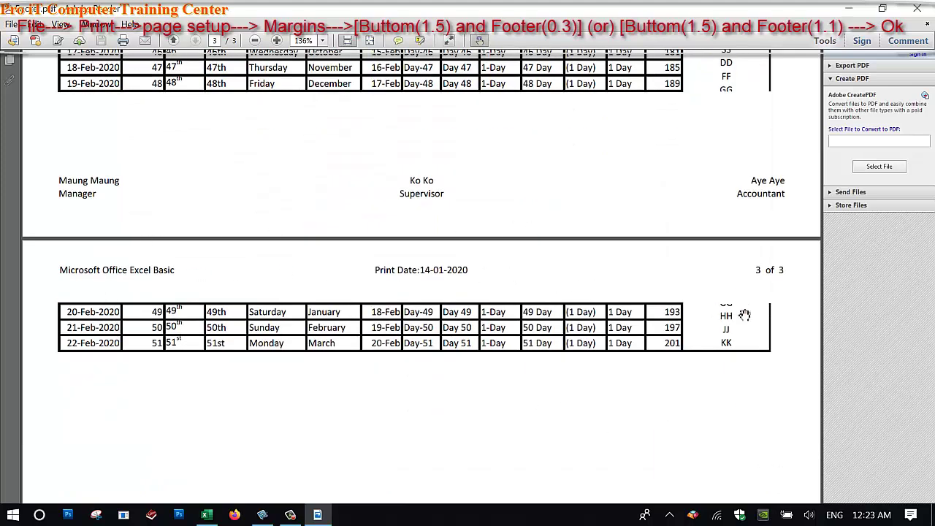
scroll(583, 375, "down", 3)
scroll(534, 443, "down", 2)
scroll(549, 397, "down", 3)
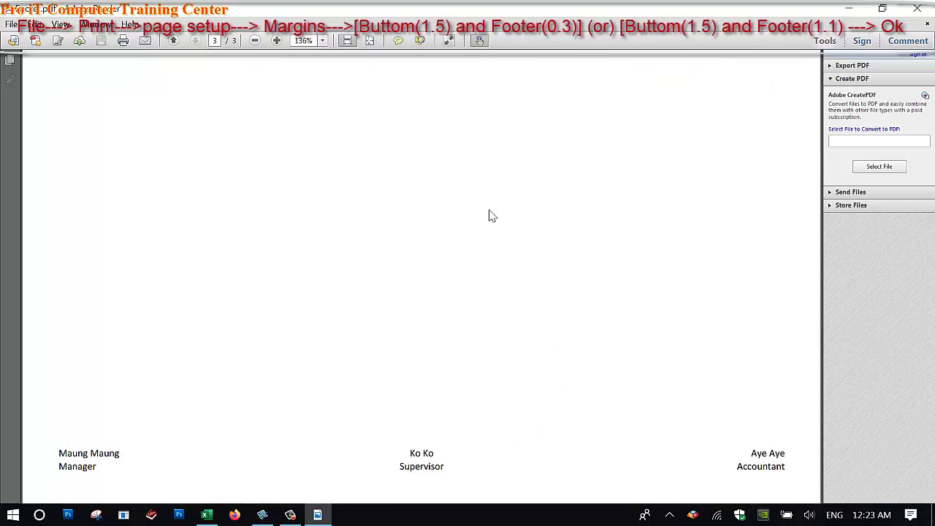
scroll(486, 219, "down", 6)
scroll(484, 351, "up", 2)
scroll(478, 305, "up", 2)
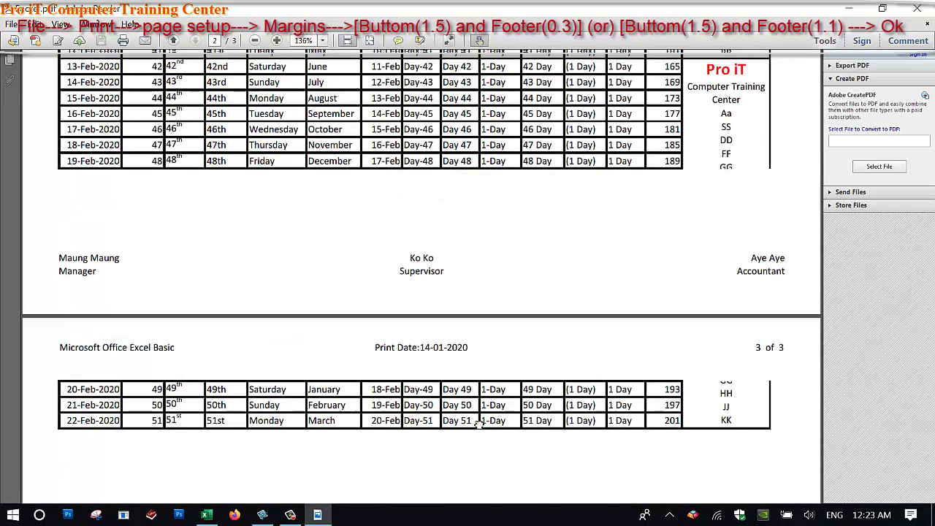
scroll(429, 273, "up", 2)
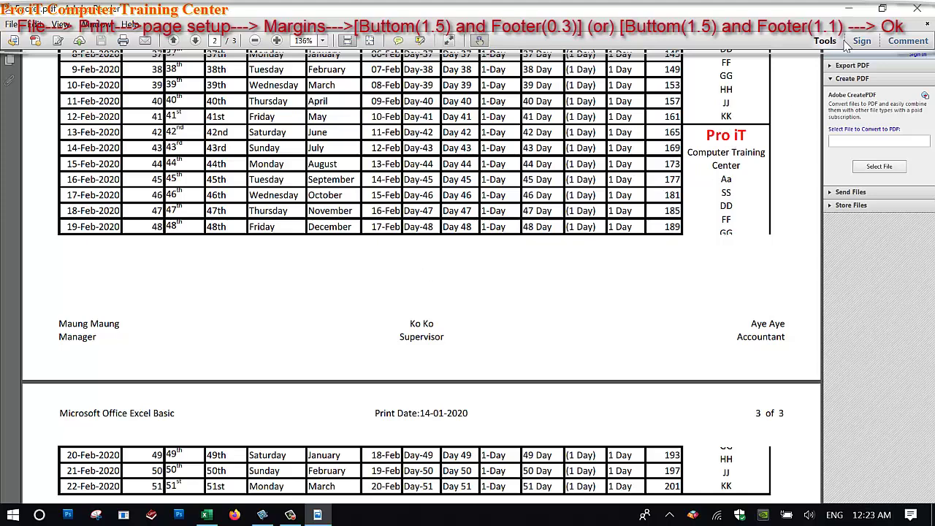
left_click(917, 8)
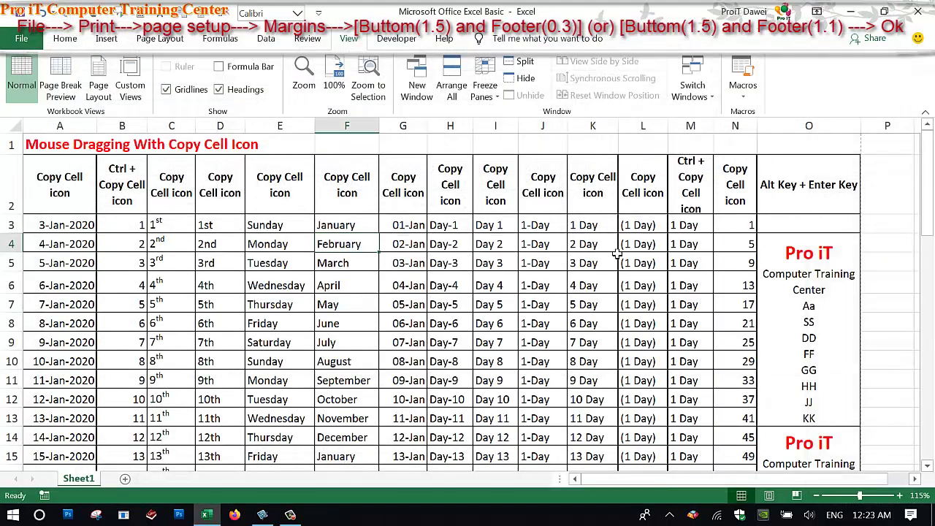
Set the footer margin to 1.3 via File > Print > Page Setup's Margins tab.
left_click(22, 39)
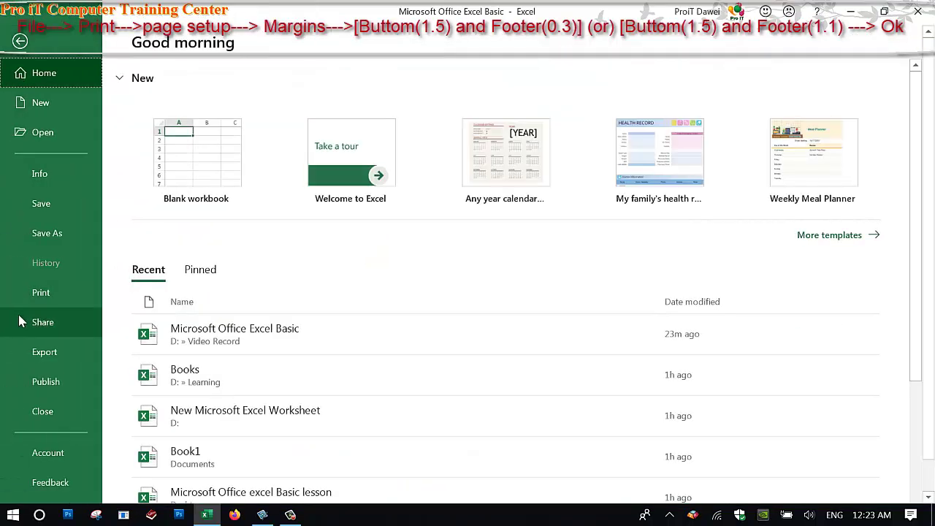
left_click(39, 302)
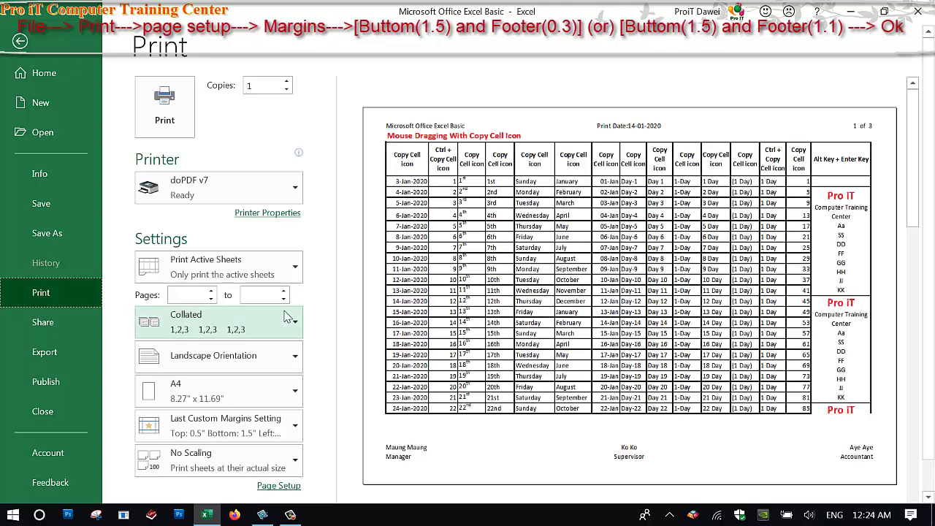
left_click(272, 486)
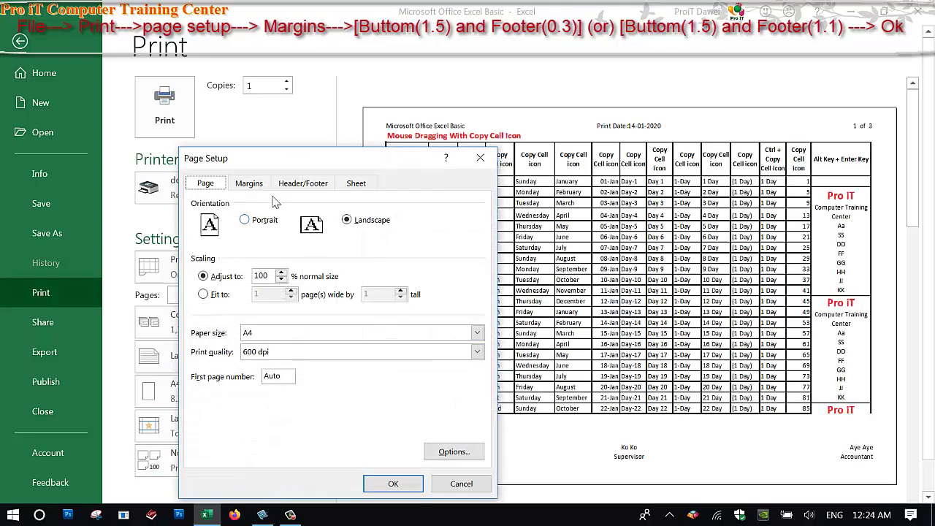
left_click(249, 184)
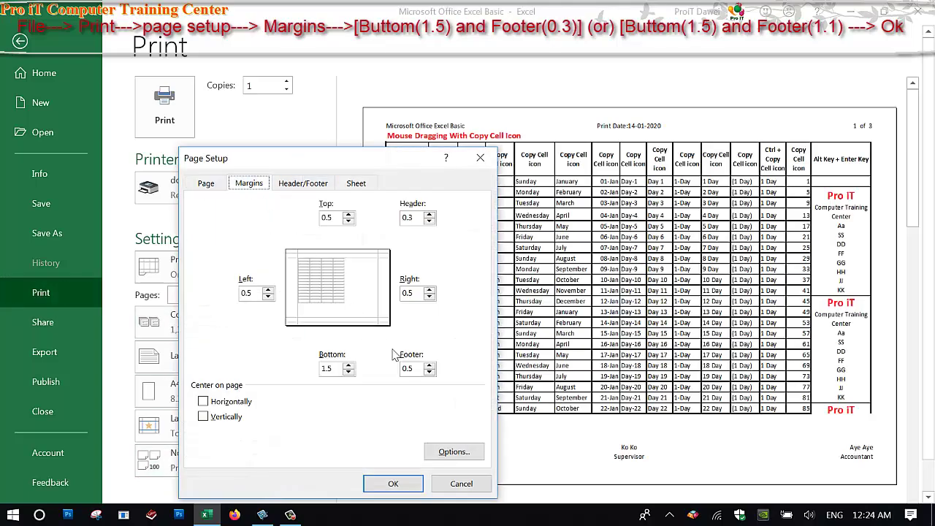
double_click(407, 368)
type("1.3")
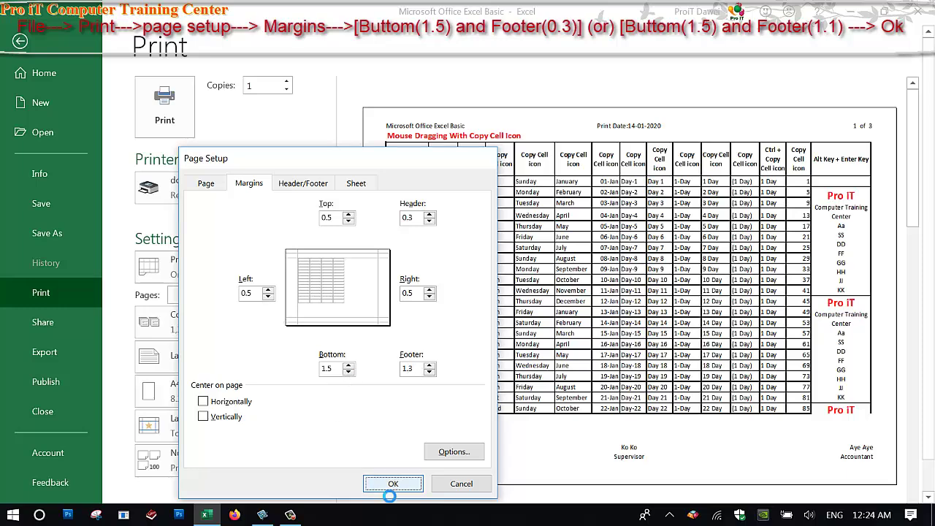
left_click(384, 479)
left_click(450, 469)
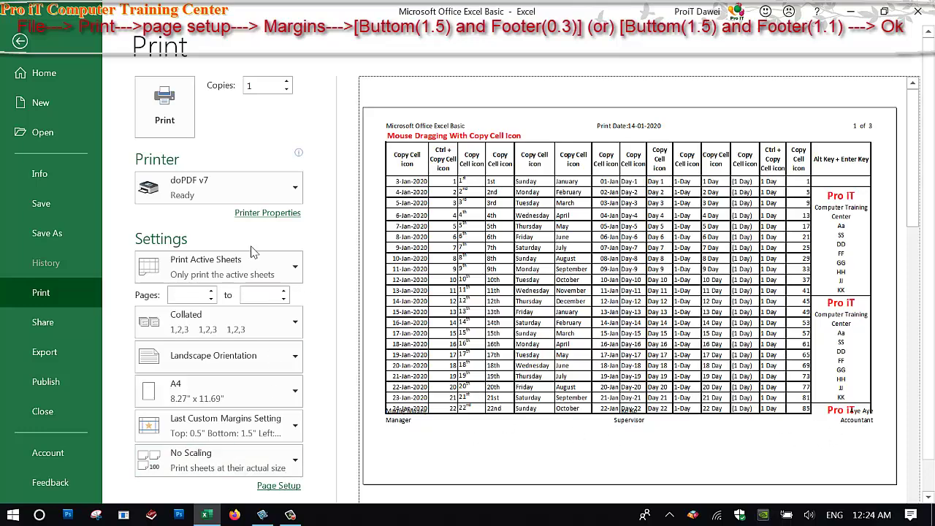
Raise the footer margin to 1.6 so the footer overlaps the table's last rows.
left_click(276, 486)
left_click(252, 183)
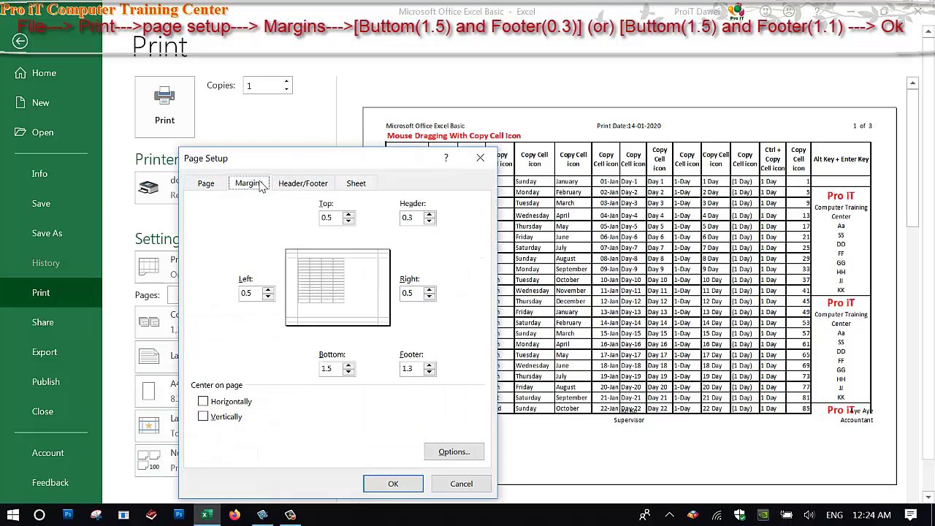
left_click_drag(278, 165, 227, 116)
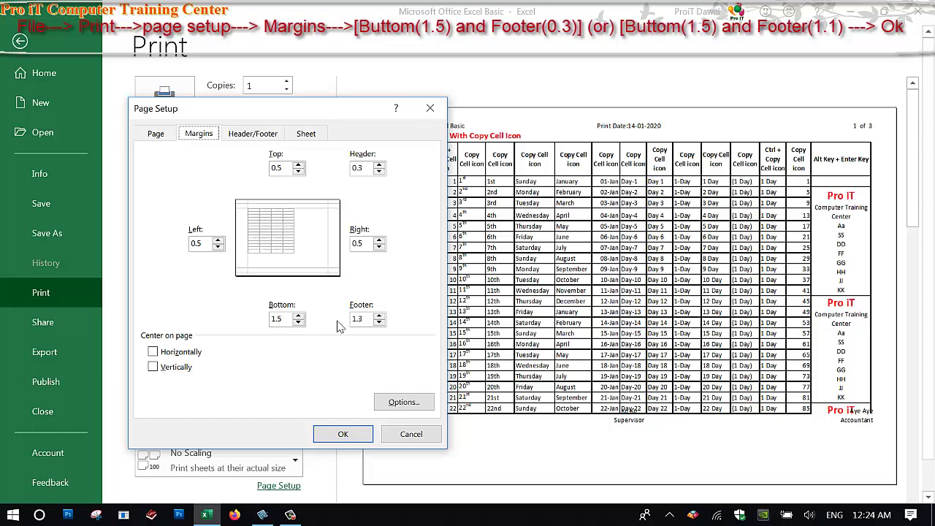
left_click(371, 326)
type("1.6")
left_click(348, 435)
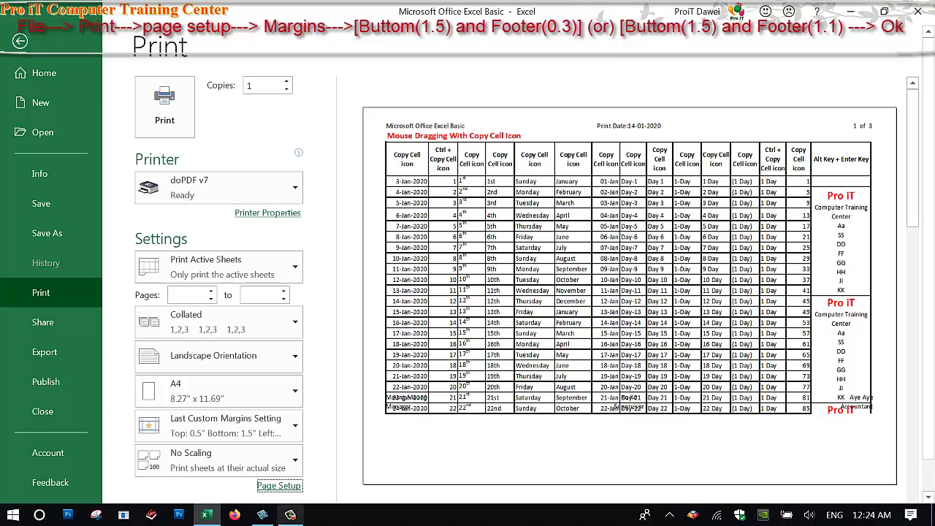
Reduce the footer margin from 1.6 to 1.1 in Page Setup's Margins tab.
left_click(281, 487)
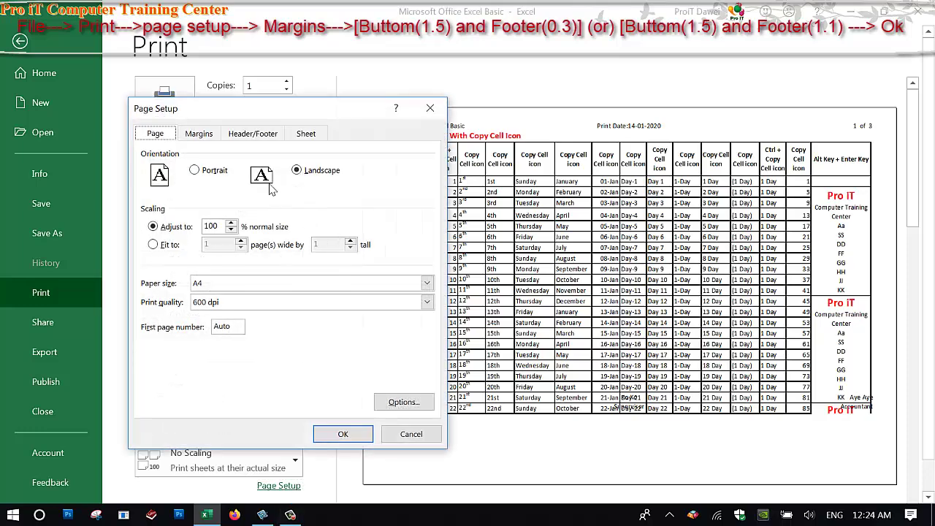
left_click(198, 134)
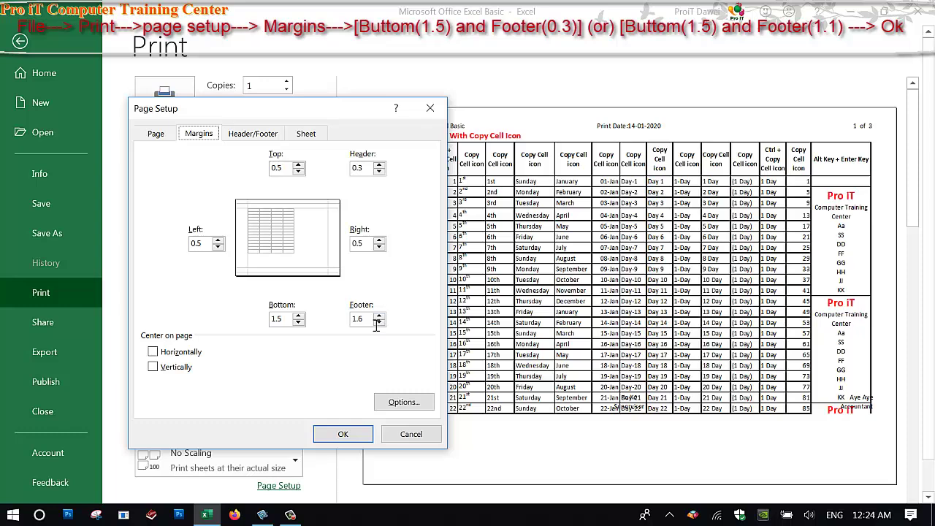
left_click_drag(375, 321, 351, 322)
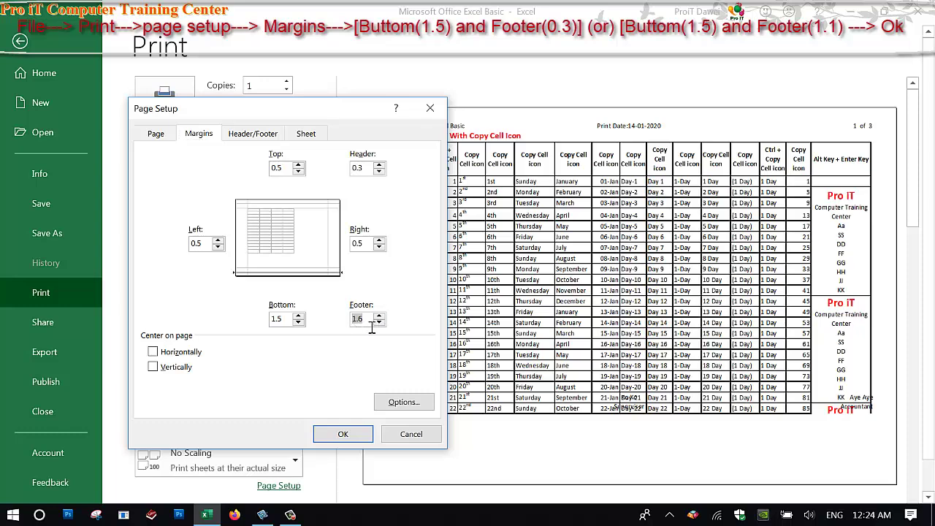
left_click_drag(373, 328, 352, 331)
left_click(343, 435)
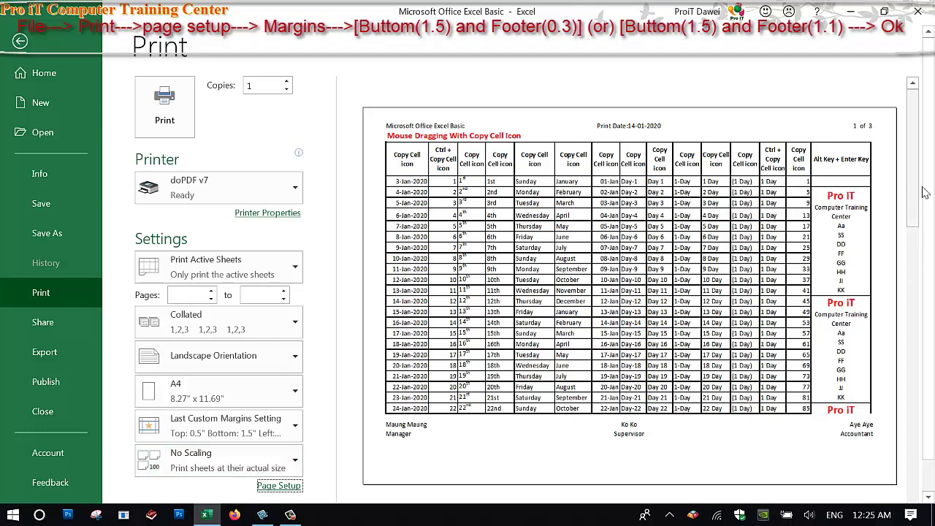
Page through the preview to pages 2 and 3, then back to page 2.
scroll(919, 248, "down", 1)
left_click(423, 493)
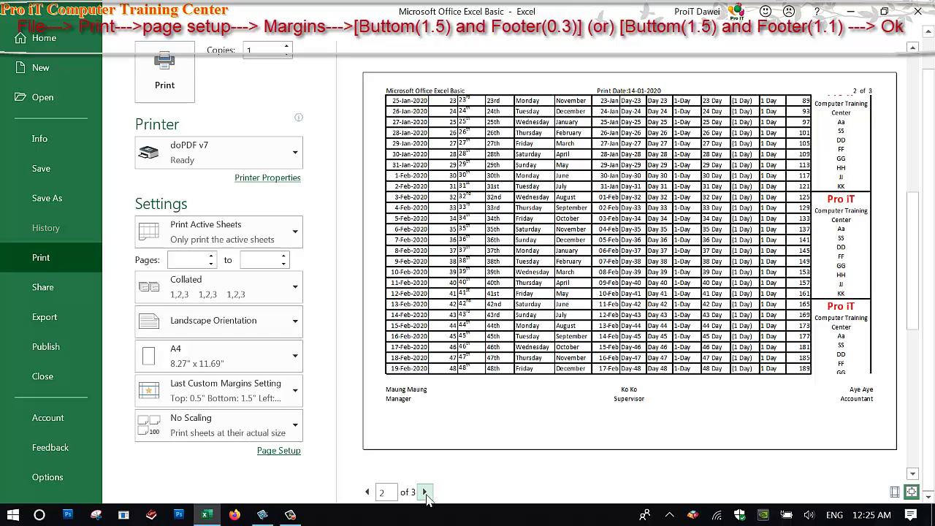
left_click(425, 493)
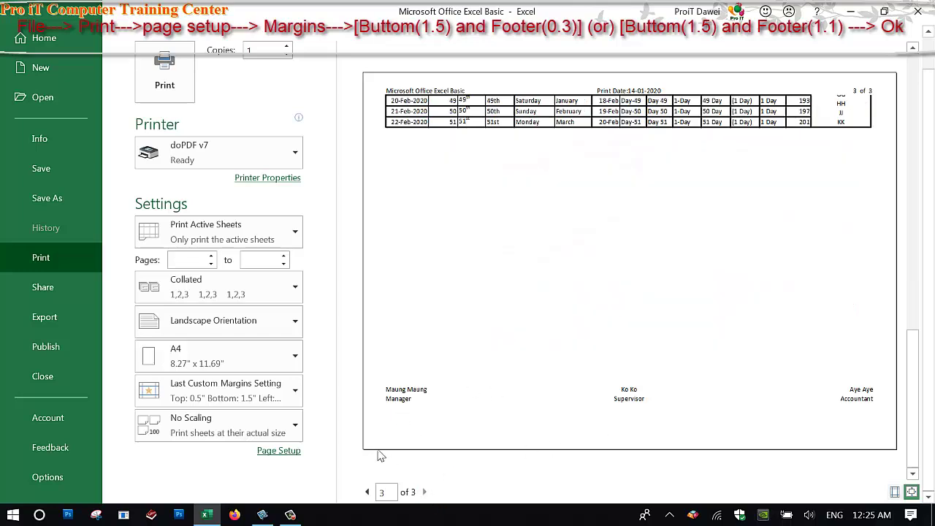
left_click(366, 493)
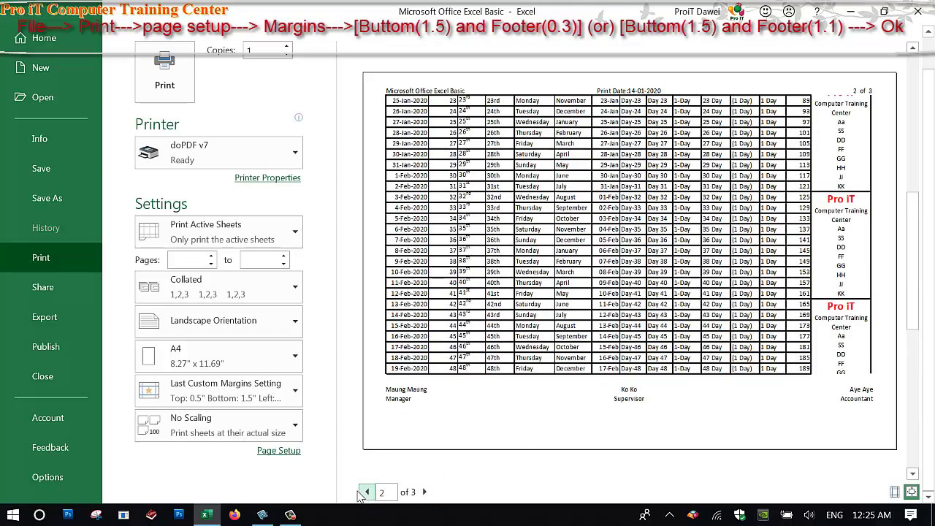
Recheck the 1.1 footer margin value in Page Setup and return to the preview.
left_click(281, 450)
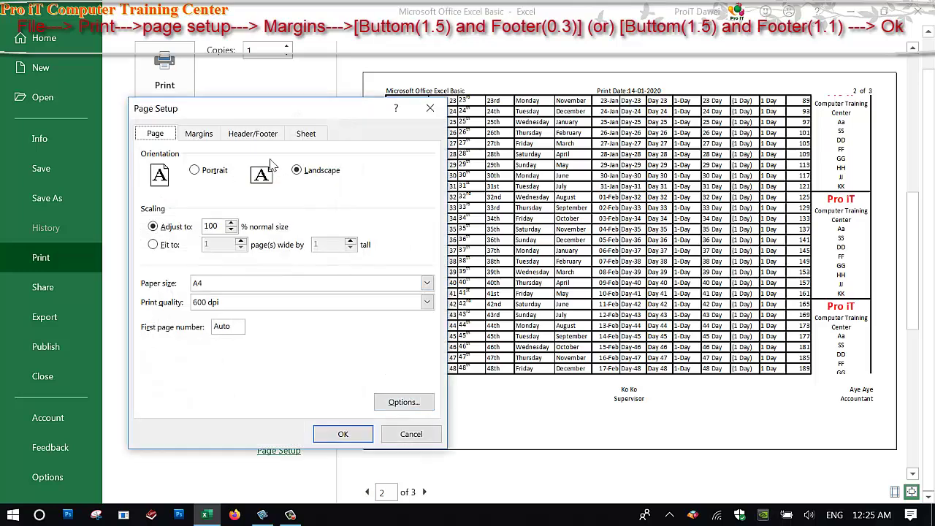
left_click(199, 134)
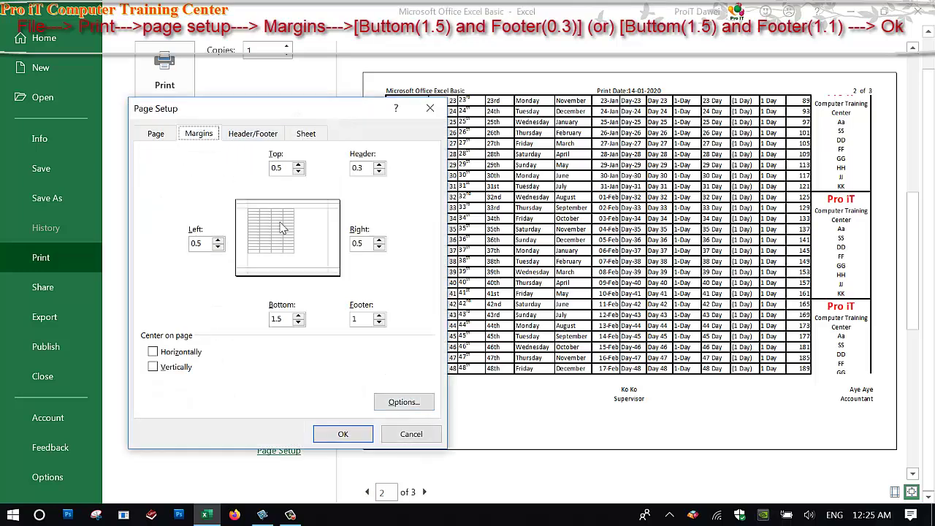
left_click(370, 323)
left_click(343, 434)
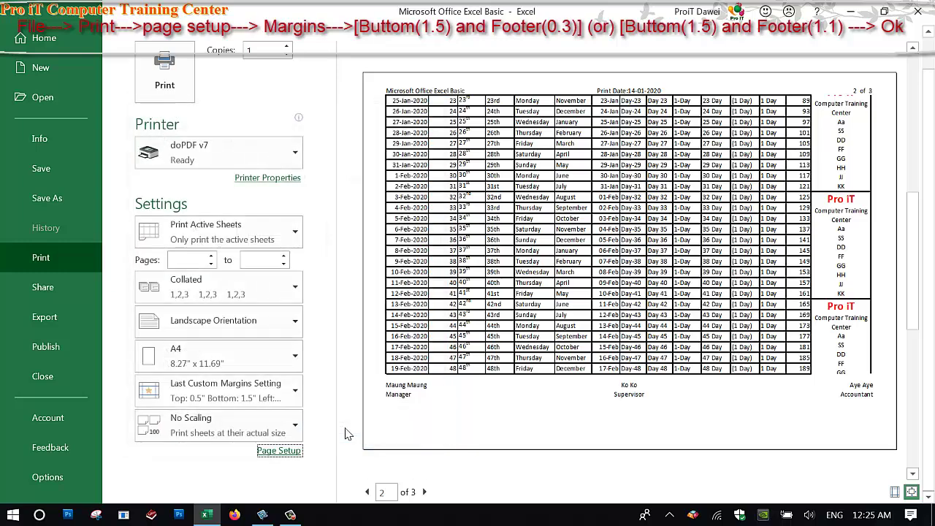
left_click(293, 453)
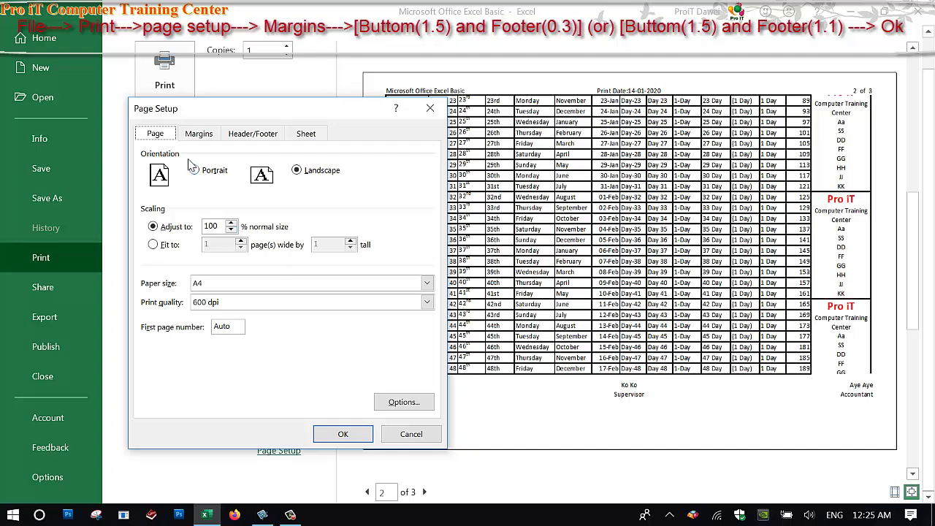
left_click(199, 133)
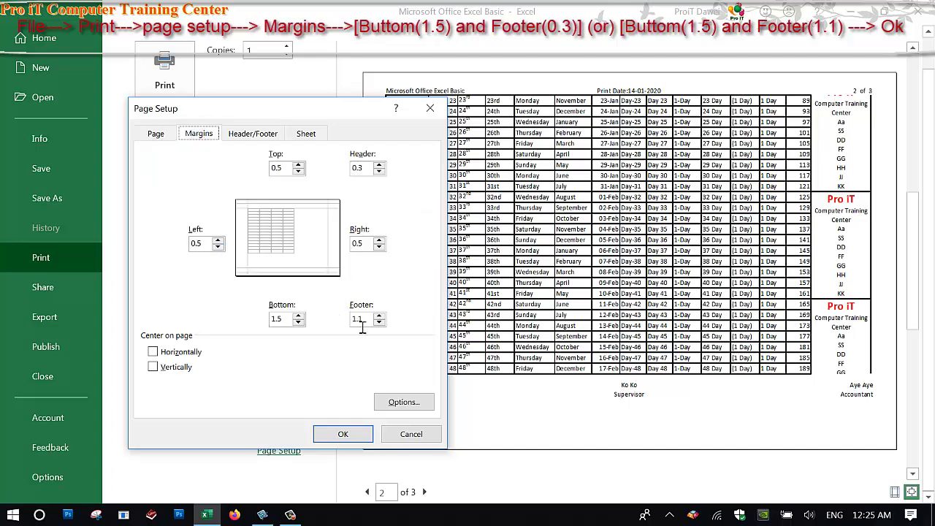
left_click(374, 322)
left_click(342, 434)
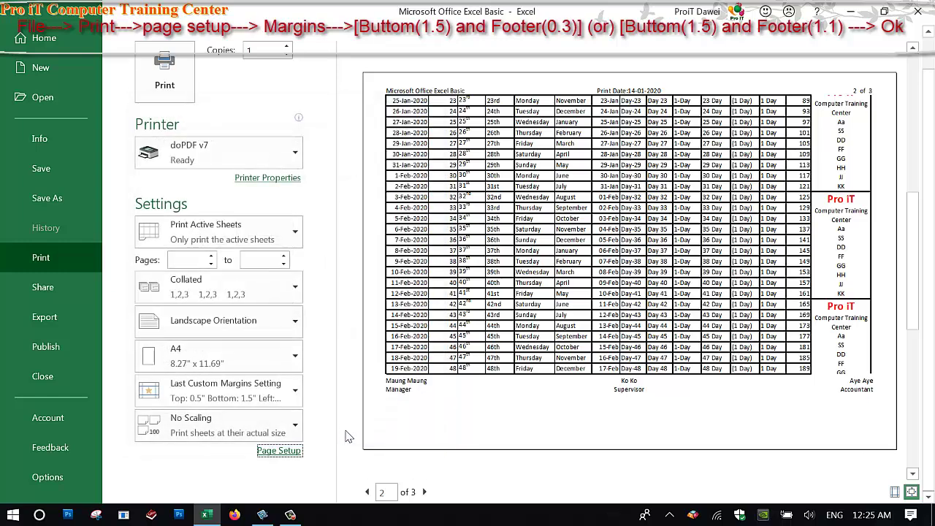
left_click(423, 492)
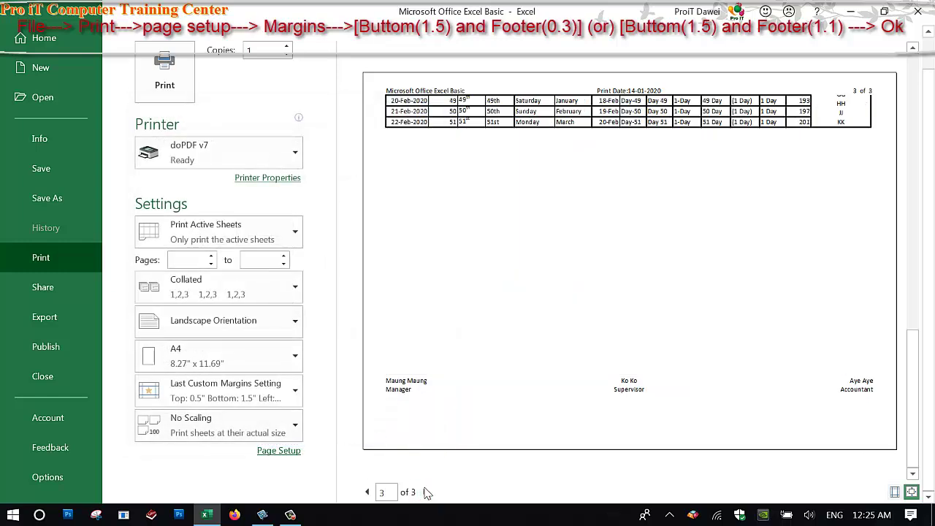
left_click(368, 492)
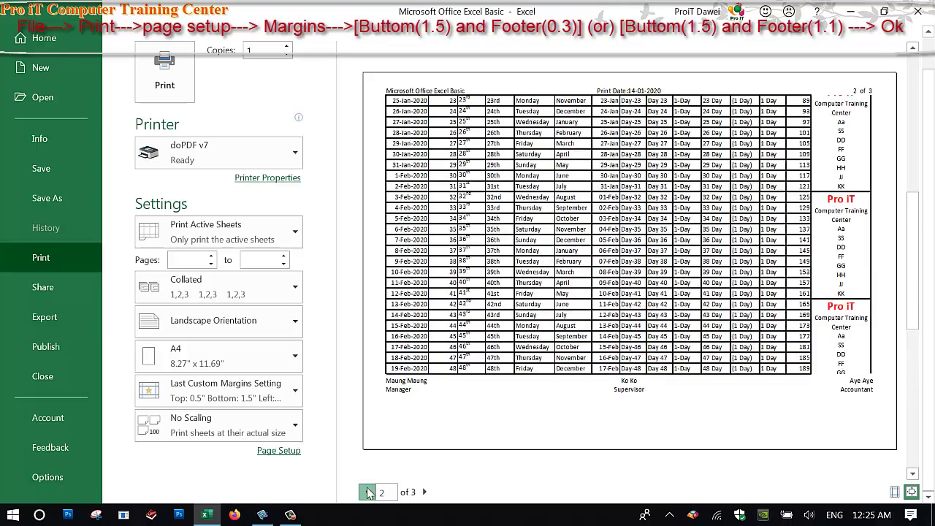
left_click(369, 491)
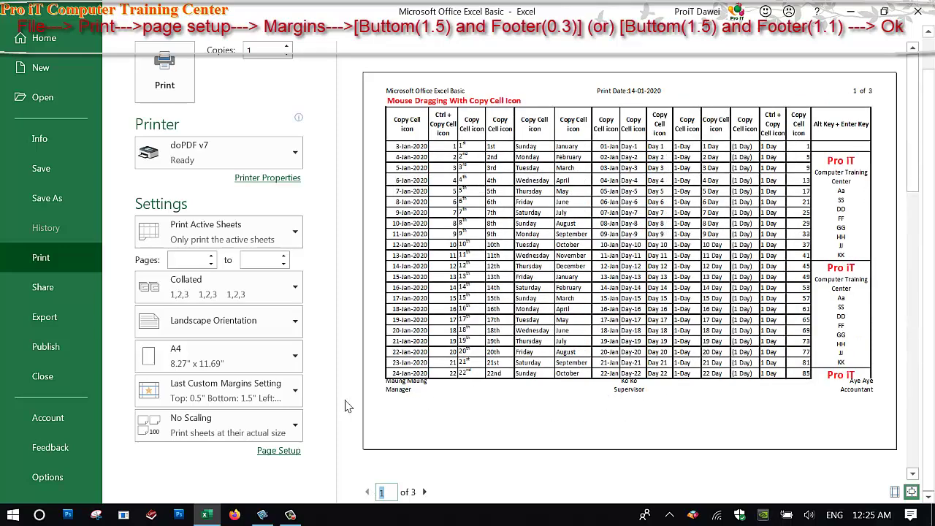
left_click(279, 451)
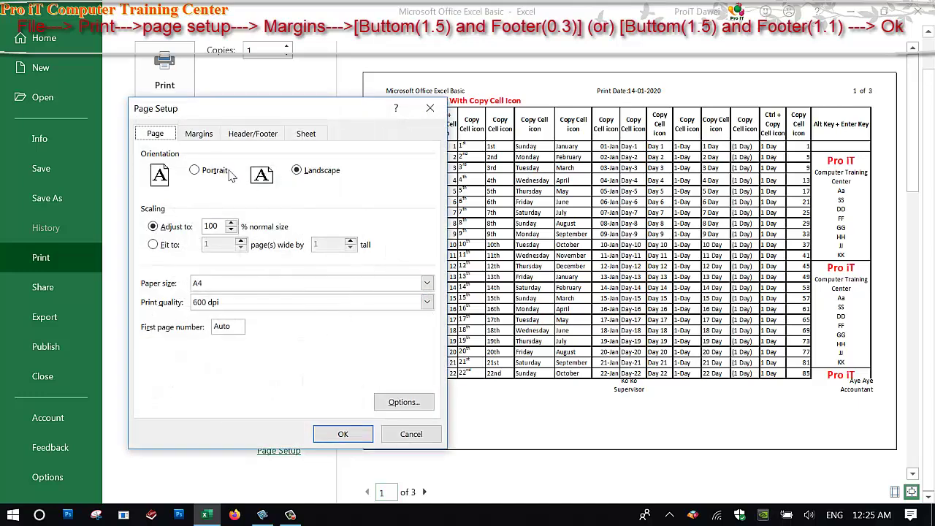
left_click(200, 137)
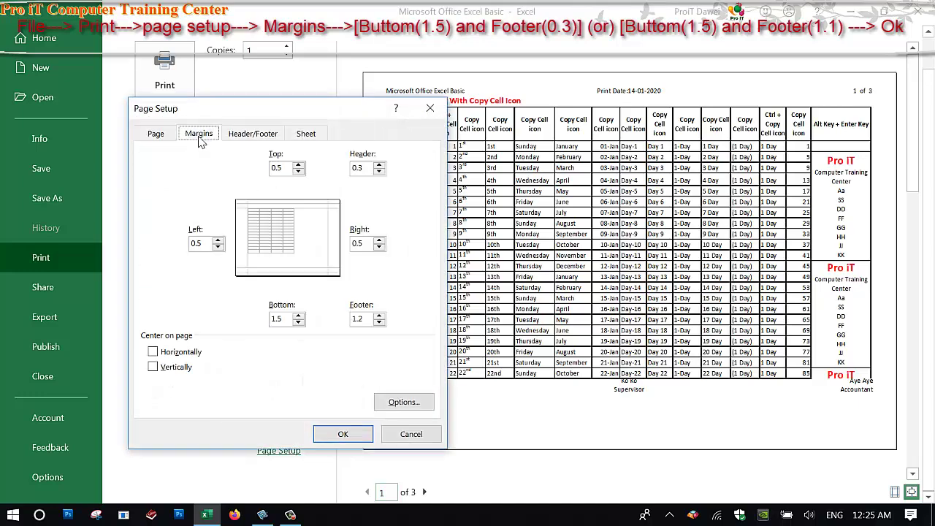
left_click(370, 332)
type("1")
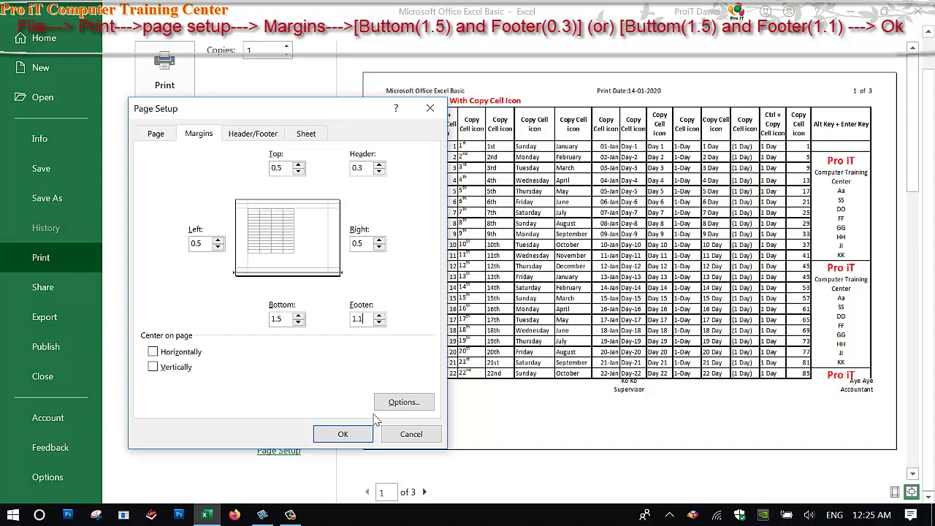
left_click(342, 434)
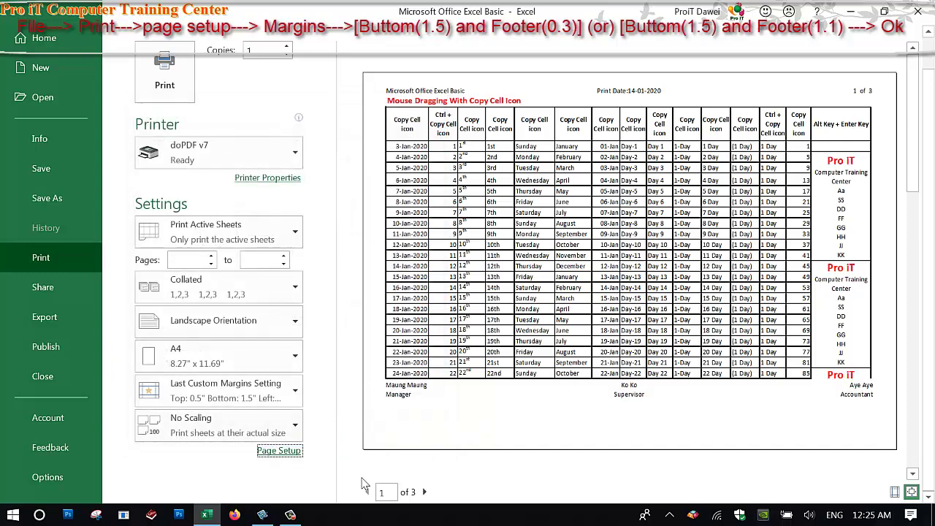
left_click(426, 491)
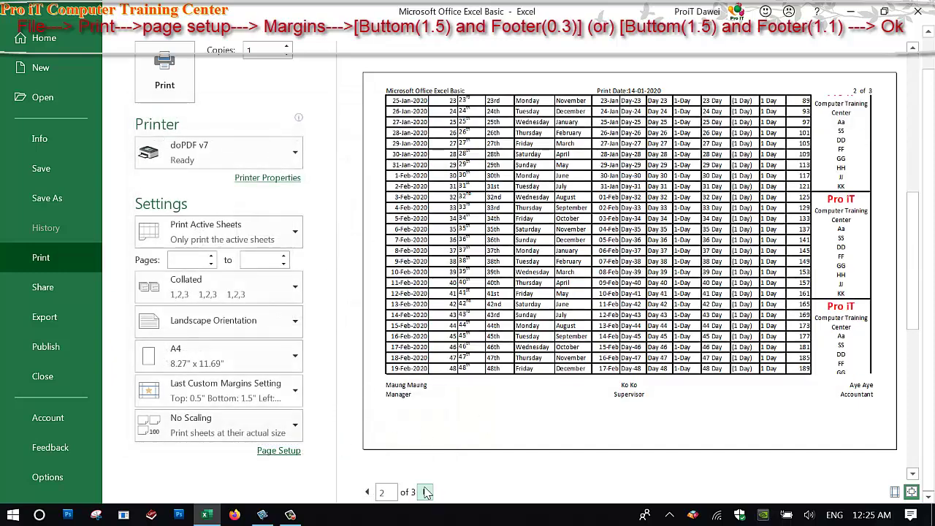
left_click(426, 491)
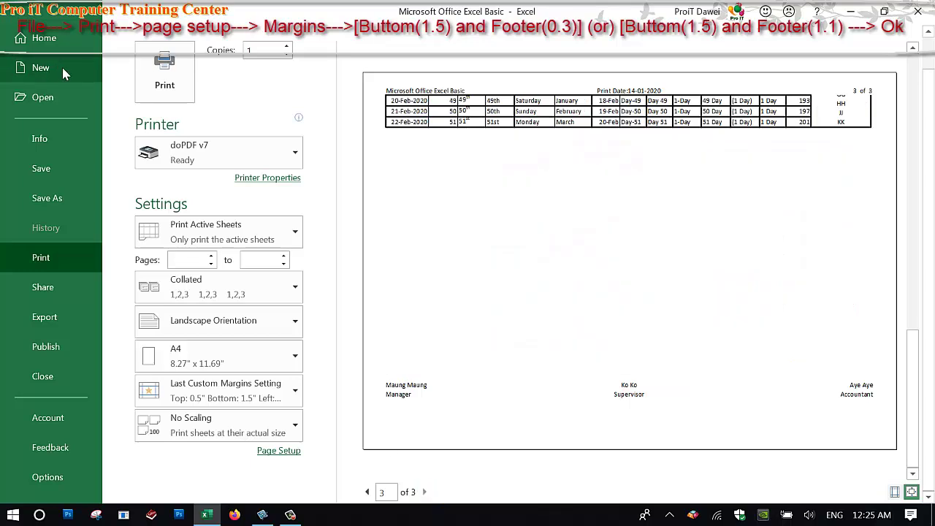
Print to doPDF as D:\Video Record\Footer1.pdf and create the PDF.
left_click(160, 74)
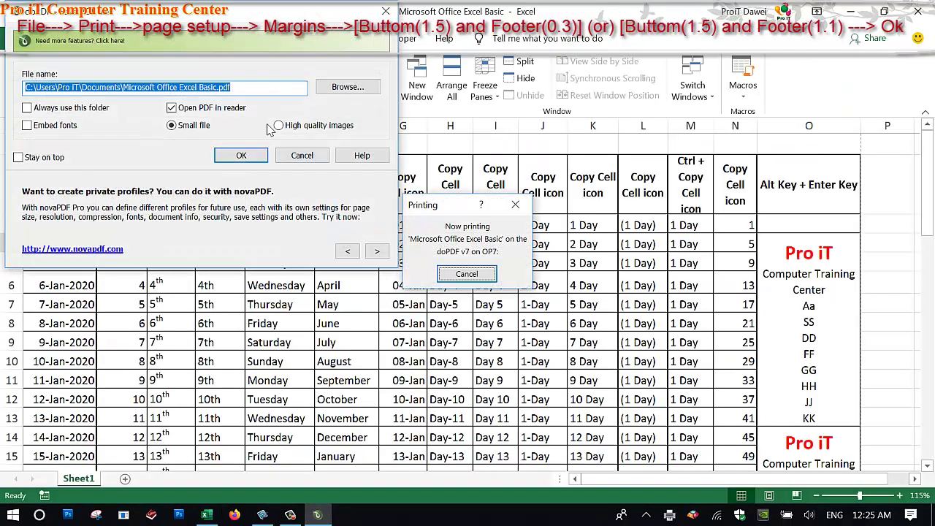
left_click(334, 95)
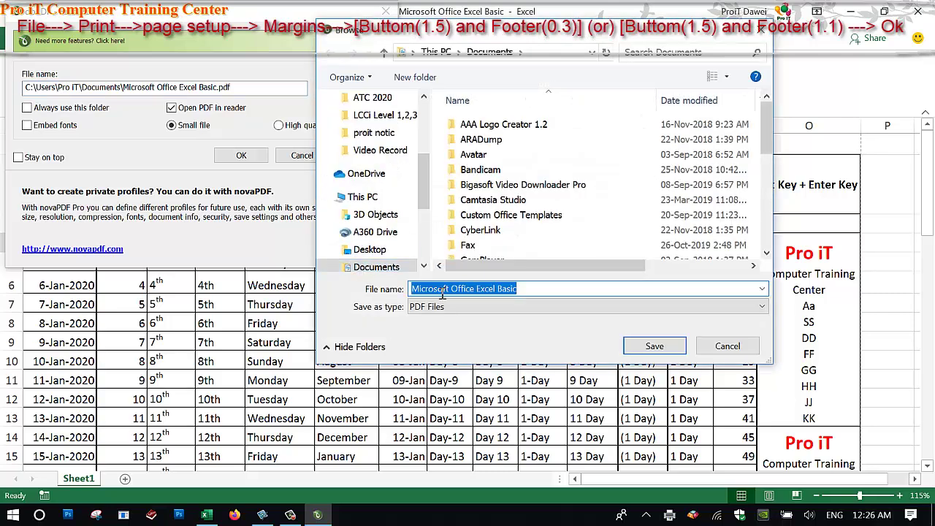
left_click_drag(430, 199, 430, 263)
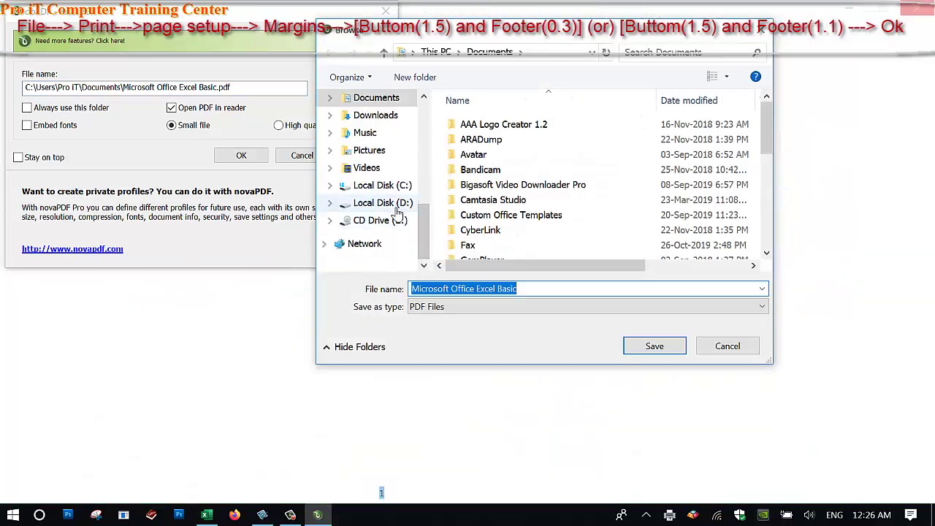
left_click(398, 210)
left_click_drag(766, 109, 761, 214)
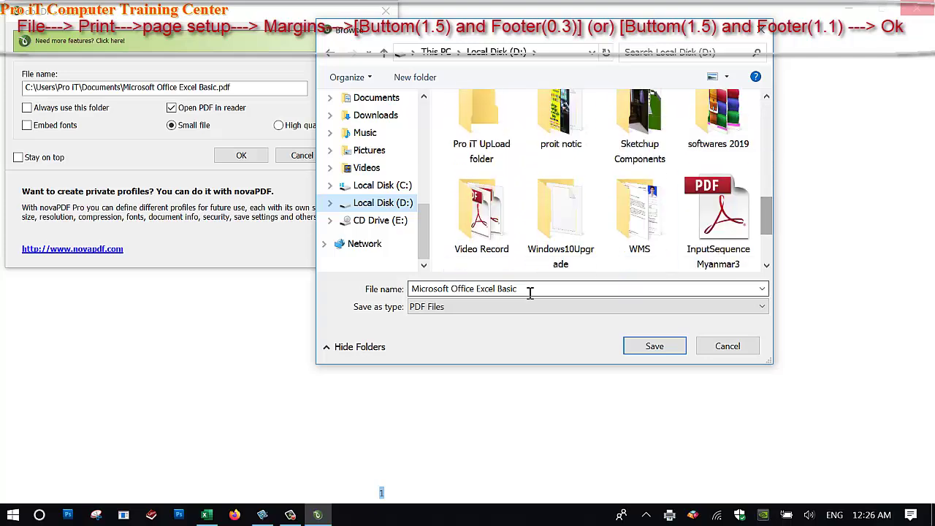
double_click(481, 216)
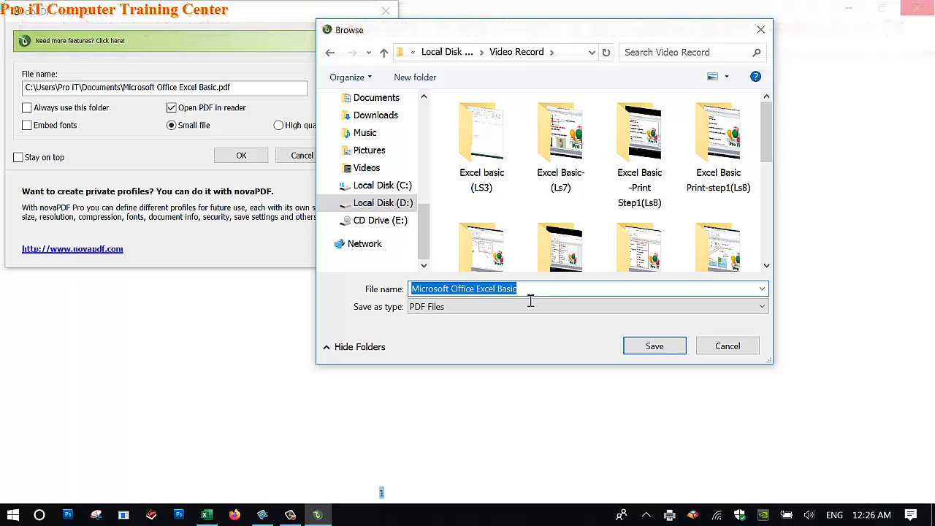
type("Footer")
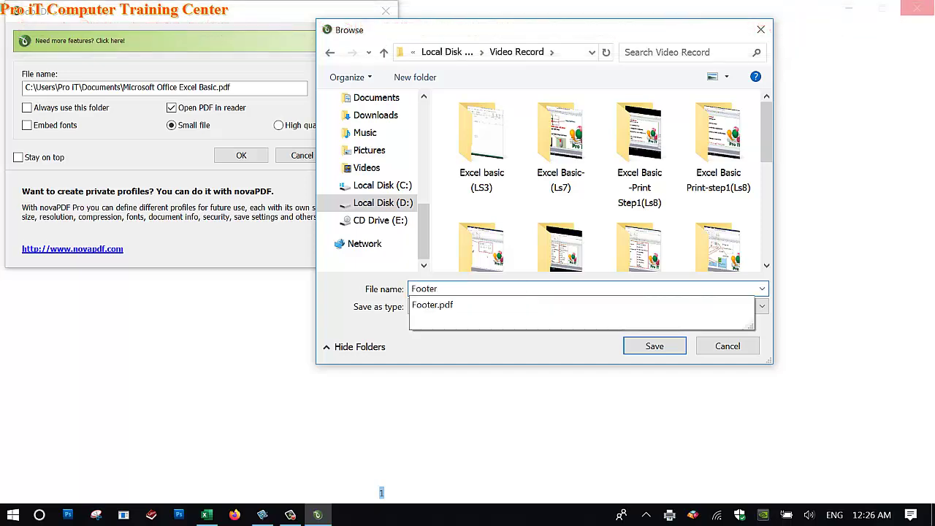
type("1")
left_click(650, 346)
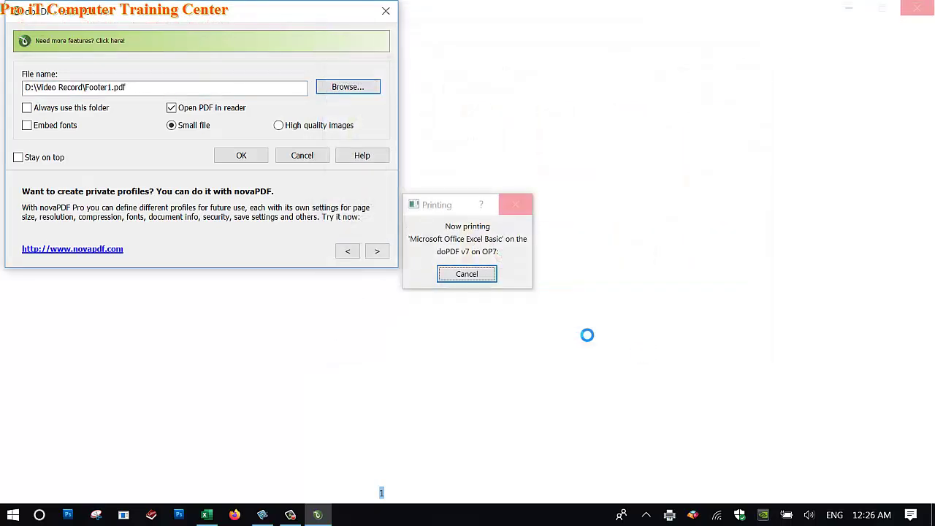
left_click(243, 155)
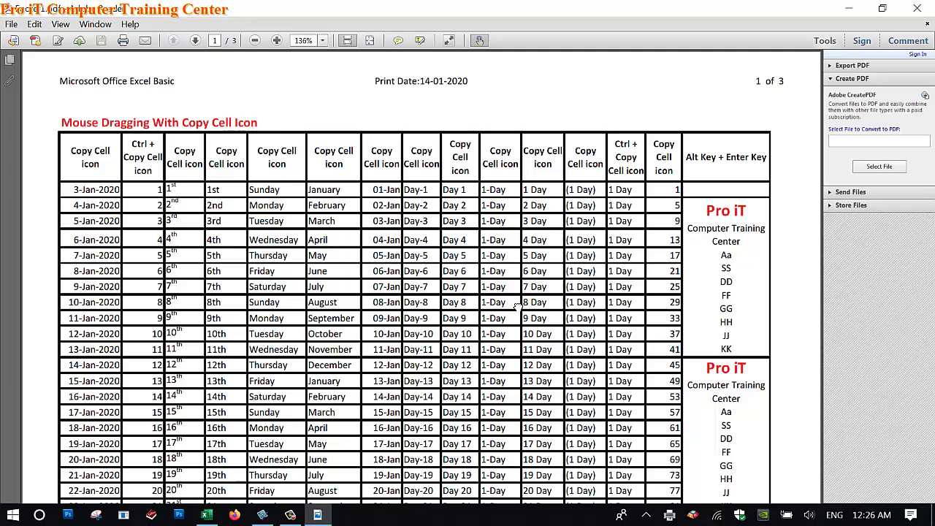
Scroll through Footer1.pdf's pages, then back up to page 1's header and print date.
scroll(519, 301, "down", 3)
scroll(524, 249, "down", 2)
scroll(503, 373, "down", 3)
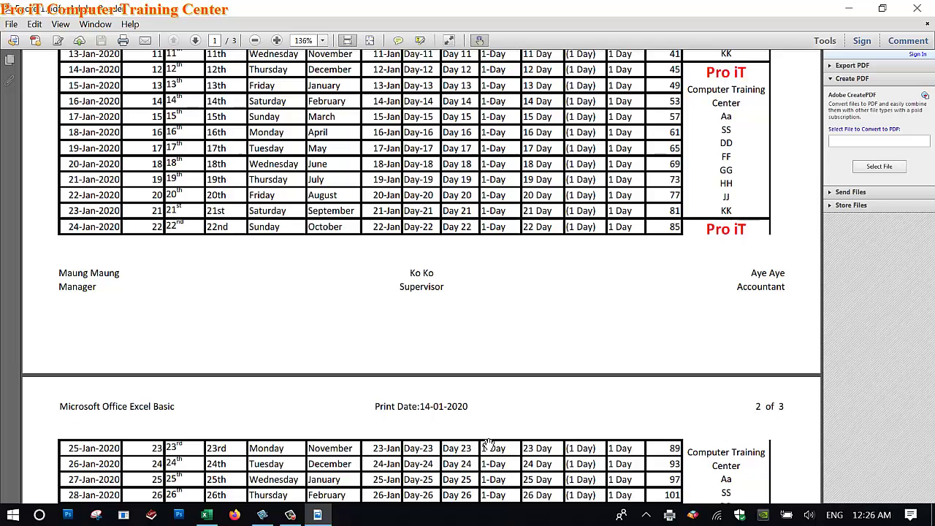
scroll(486, 442, "down", 1)
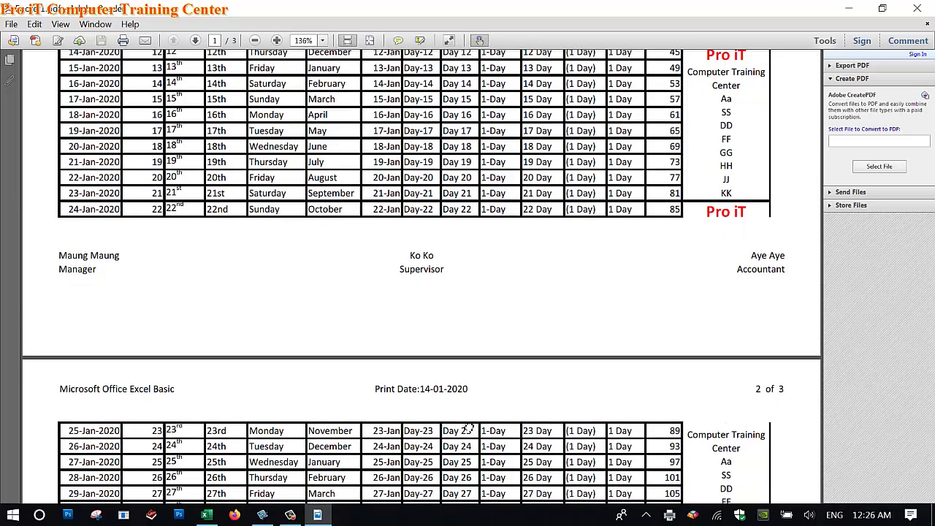
scroll(469, 427, "down", 2)
scroll(456, 395, "down", 1)
scroll(438, 400, "down", 2)
scroll(436, 401, "down", 2)
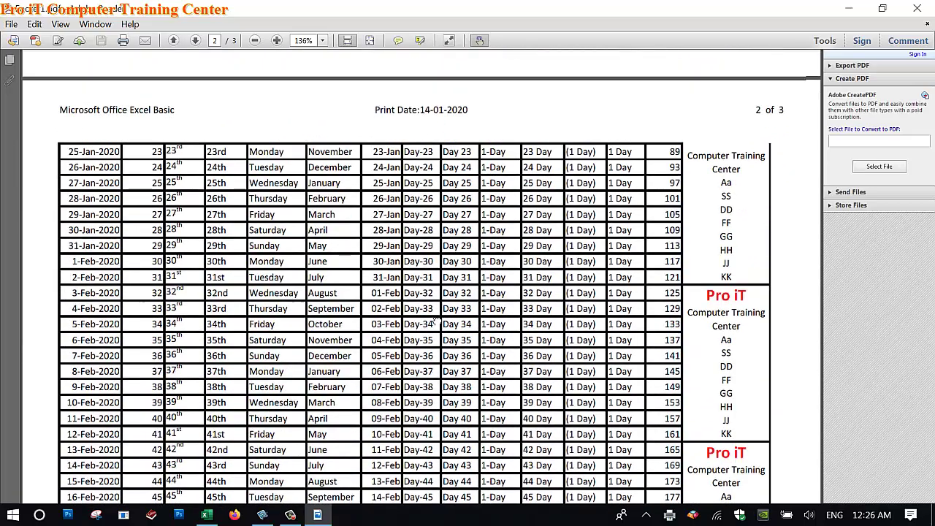
scroll(432, 438, "down", 4)
scroll(436, 343, "down", 2)
scroll(431, 340, "down", 2)
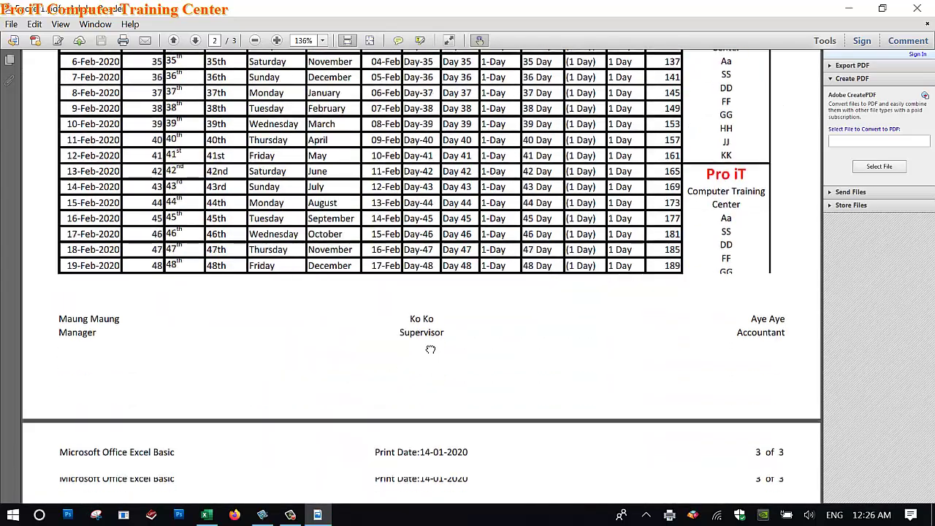
scroll(421, 387, "down", 1)
scroll(419, 357, "down", 1)
scroll(417, 391, "down", 1)
scroll(417, 423, "down", 1)
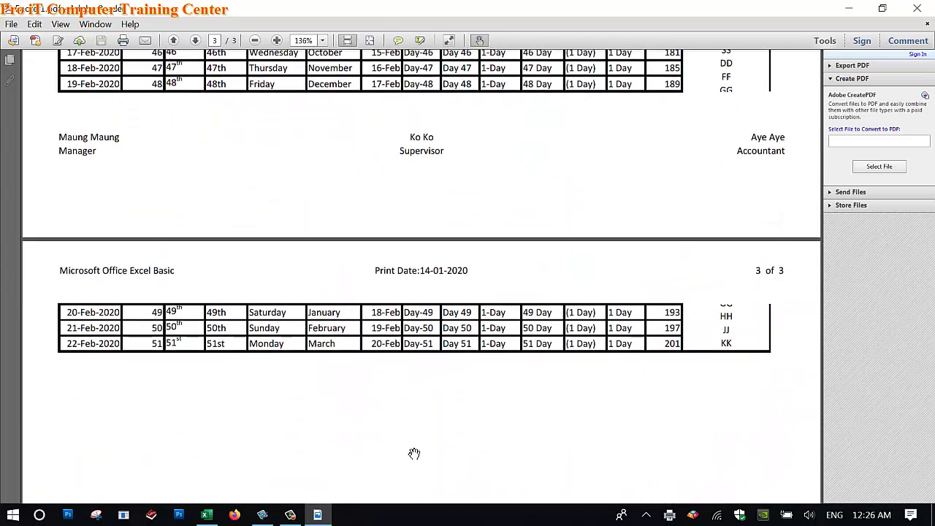
scroll(415, 402, "down", 2)
scroll(413, 362, "down", 1)
scroll(411, 335, "up", 5)
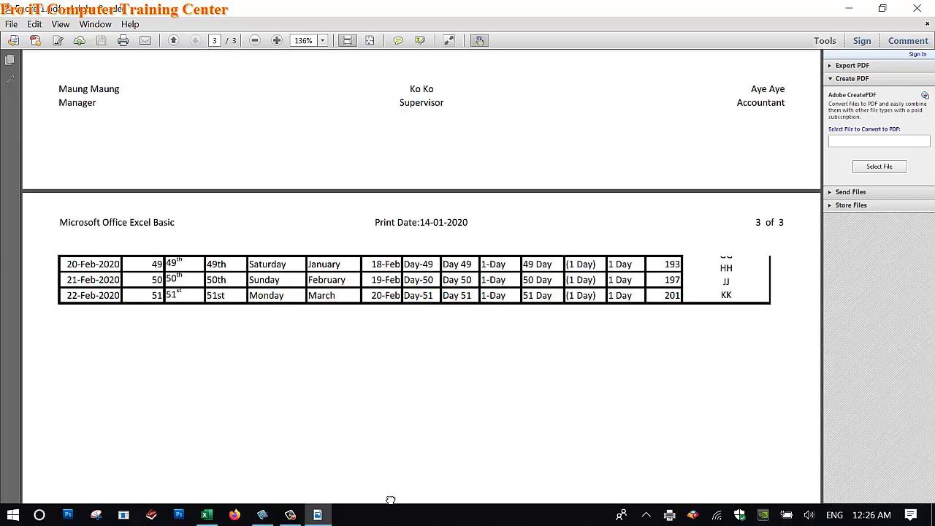
scroll(396, 329, "up", 1)
scroll(394, 373, "up", 3)
scroll(405, 417, "up", 5)
scroll(405, 418, "up", 1)
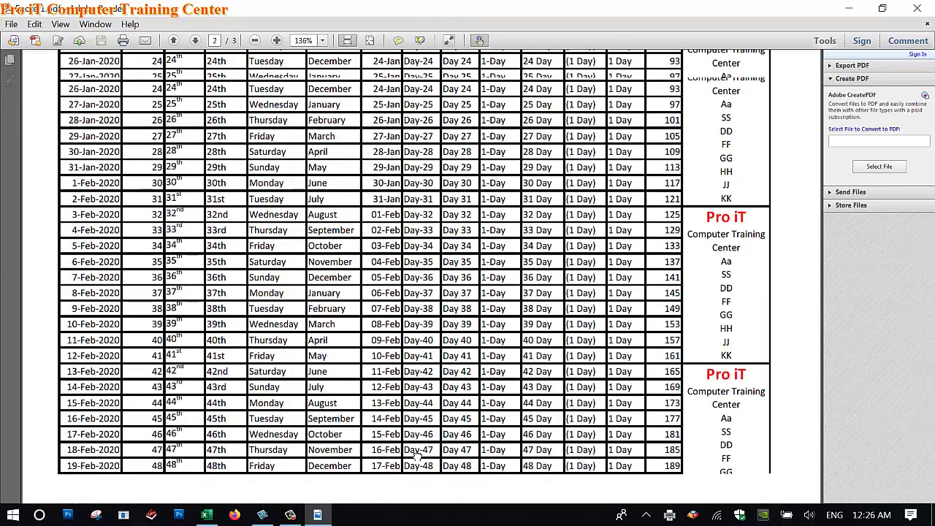
scroll(405, 412, "up", 5)
scroll(402, 328, "up", 4)
scroll(431, 402, "up", 2)
scroll(434, 407, "up", 1)
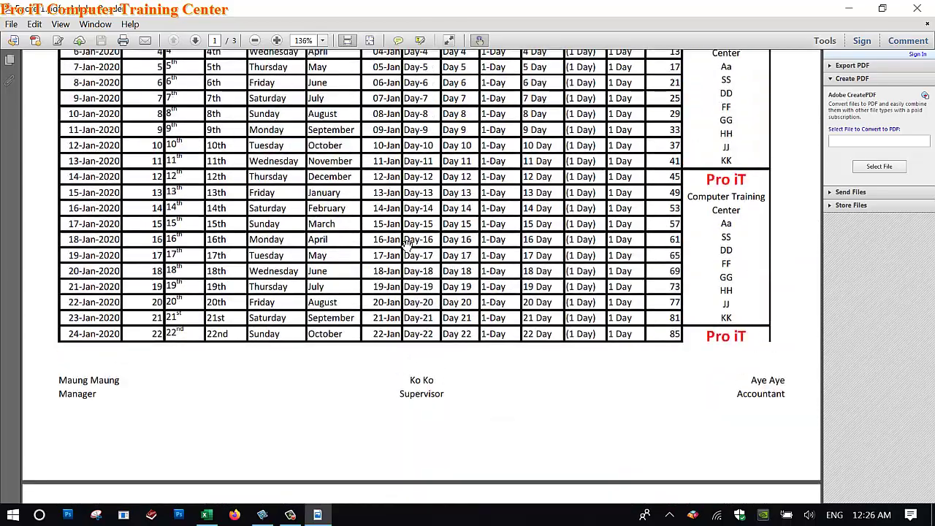
scroll(424, 307, "up", 5)
scroll(410, 191, "up", 1)
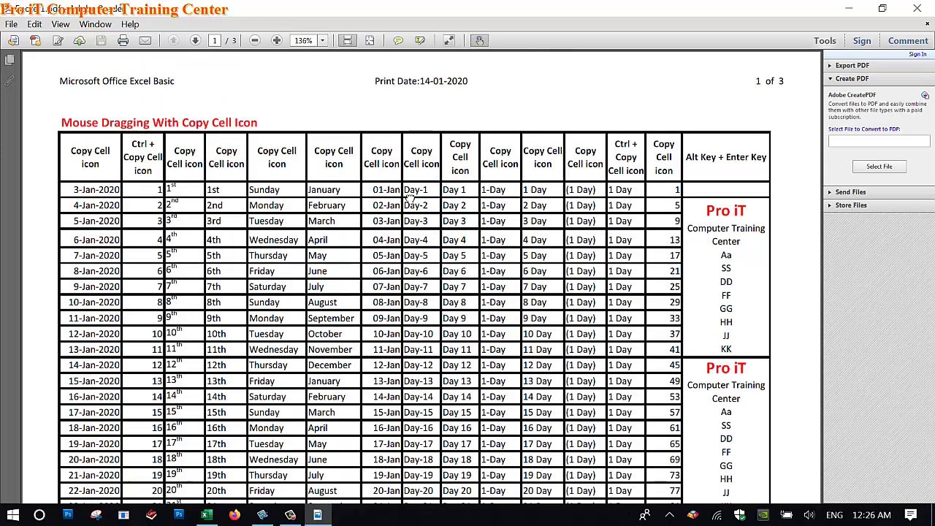
Switch Reader to the Select Tool, highlight the column headings, and scroll down through pages 2 and 3.
right_click(95, 157)
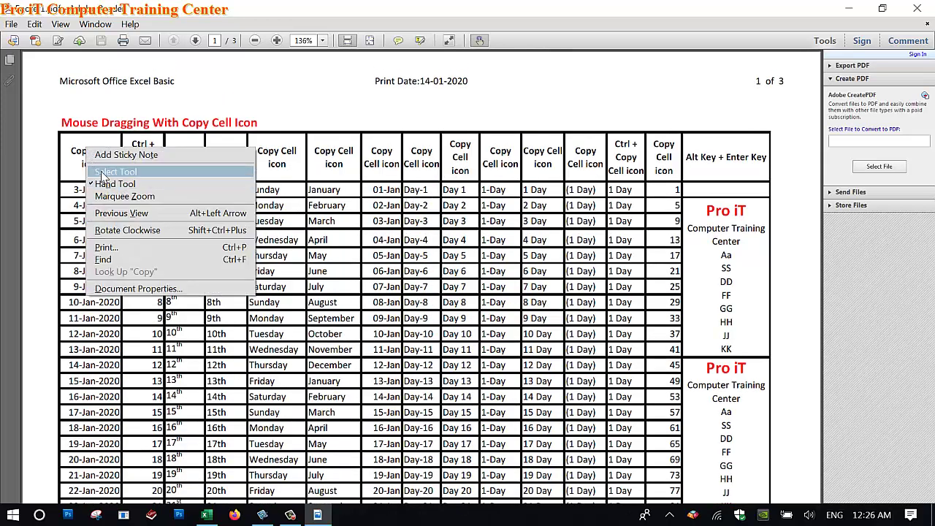
left_click(99, 173)
left_click_drag(115, 170, 742, 178)
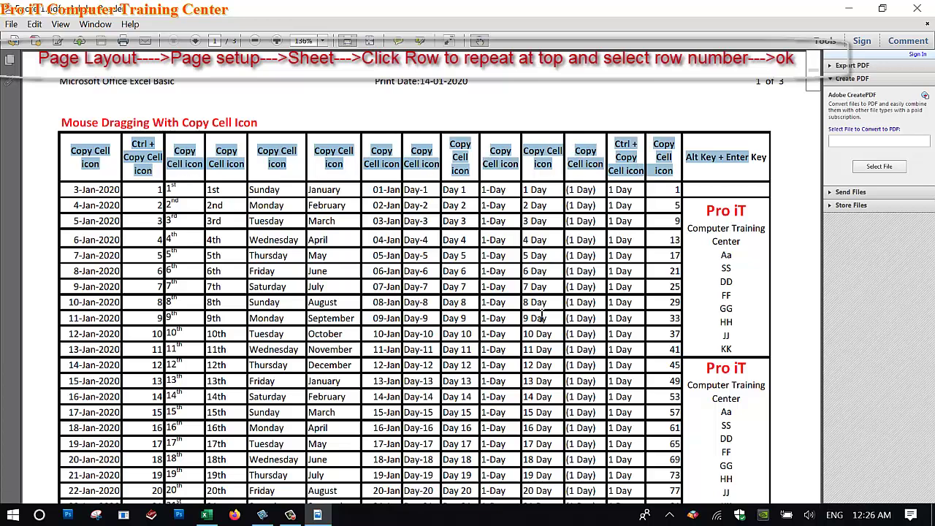
scroll(542, 314, "down", 2)
scroll(541, 315, "down", 2)
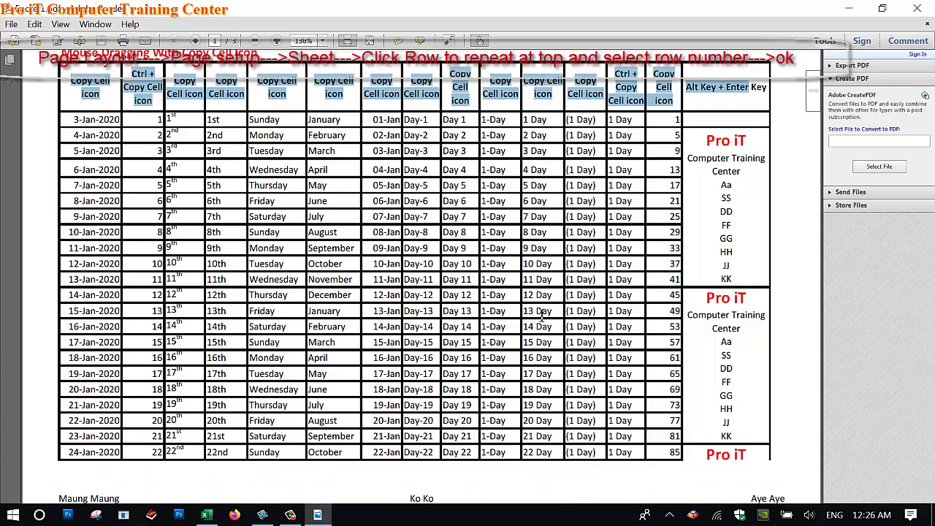
scroll(541, 316, "down", 1)
scroll(541, 316, "down", 2)
scroll(541, 315, "down", 1)
scroll(541, 316, "down", 2)
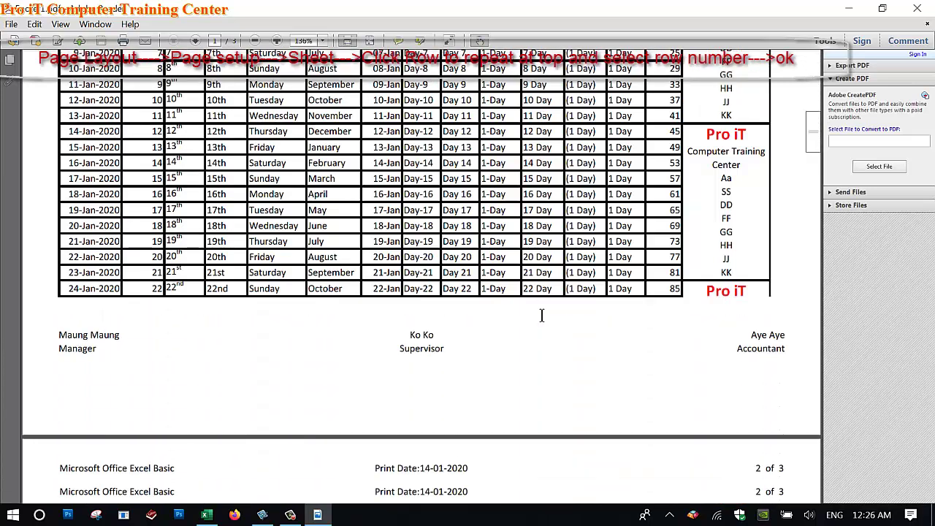
scroll(543, 317, "down", 2)
scroll(532, 309, "down", 1)
scroll(533, 309, "down", 1)
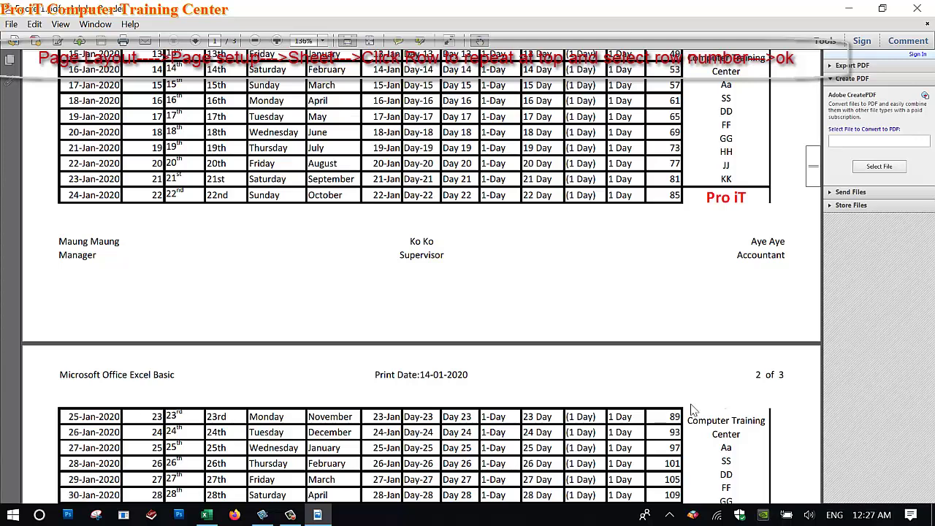
scroll(529, 422, "down", 2)
scroll(524, 426, "down", 2)
scroll(519, 431, "down", 2)
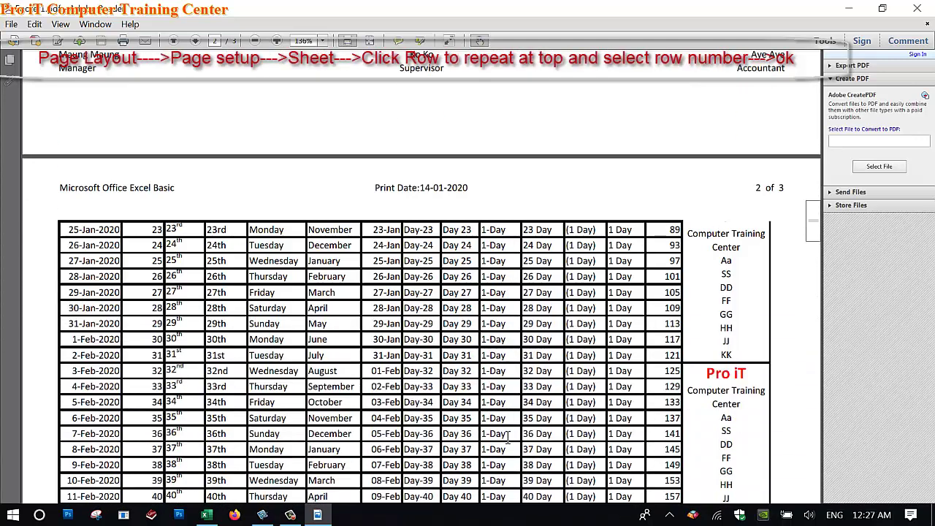
scroll(509, 436, "down", 6)
scroll(507, 435, "down", 3)
scroll(502, 433, "down", 2)
scroll(497, 432, "down", 1)
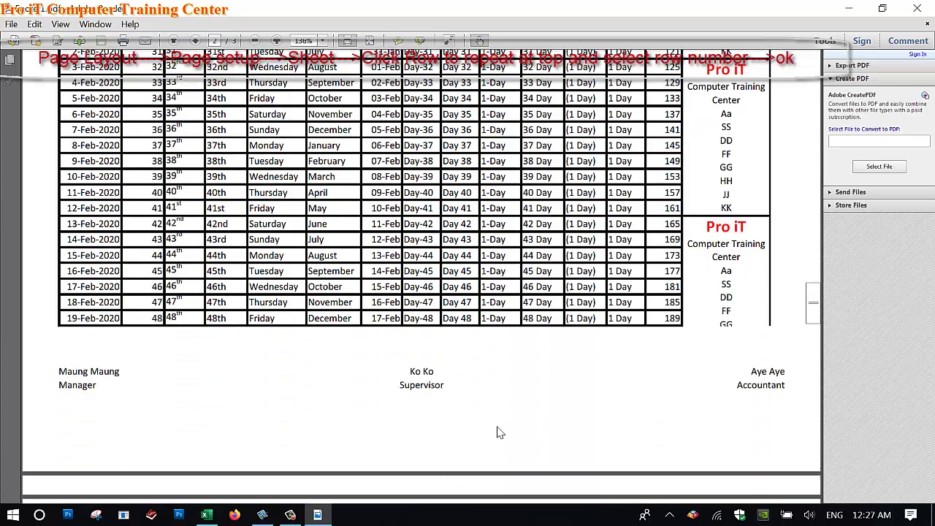
scroll(497, 433, "down", 4)
scroll(499, 432, "down", 2)
scroll(507, 435, "down", 1)
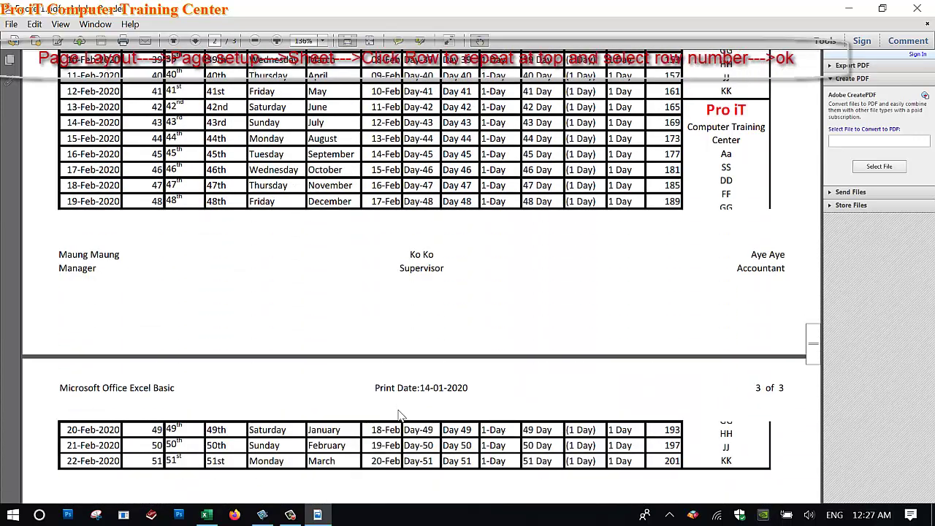
Scroll back up, clear the heading selection, recheck the later pages, and close Footer1.pdf.
scroll(444, 277, "up", 1)
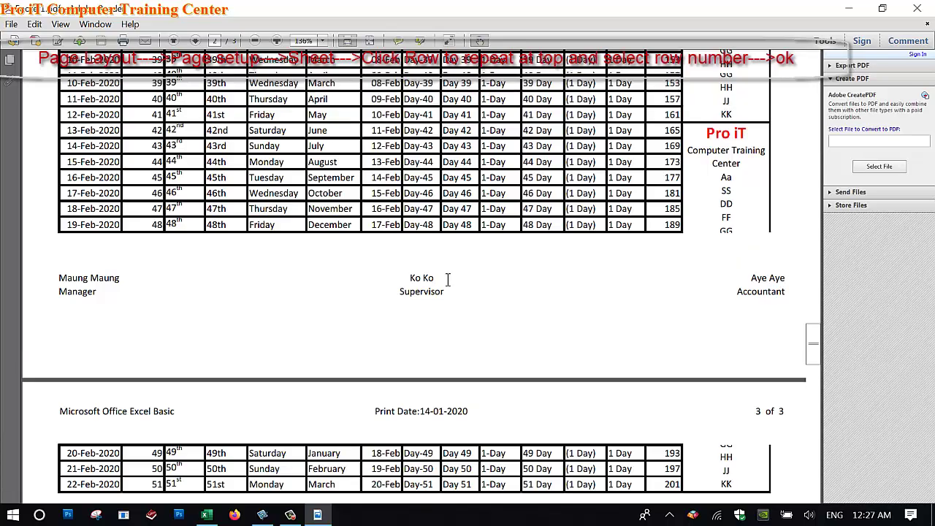
scroll(446, 277, "up", 5)
scroll(446, 276, "up", 7)
scroll(447, 278, "up", 3)
scroll(447, 277, "up", 5)
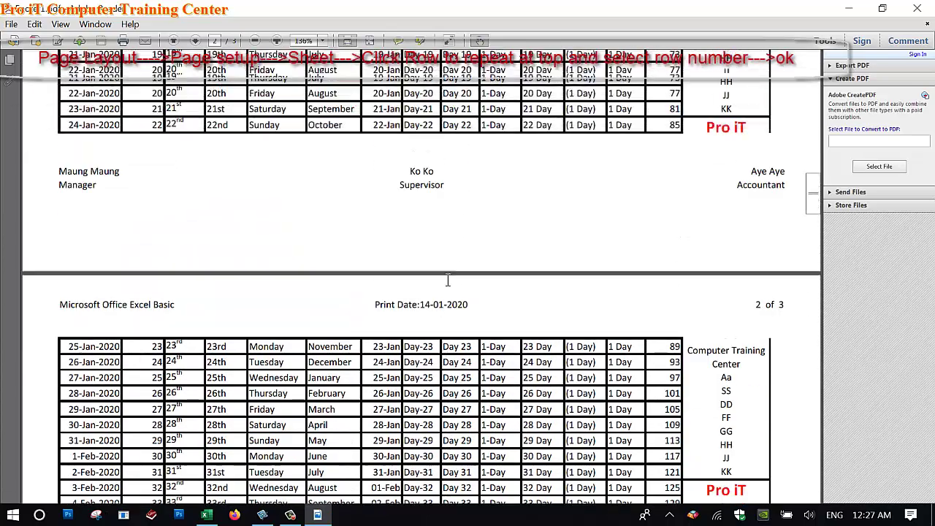
scroll(447, 278, "up", 6)
scroll(447, 279, "up", 3)
scroll(446, 279, "up", 1)
scroll(446, 280, "up", 4)
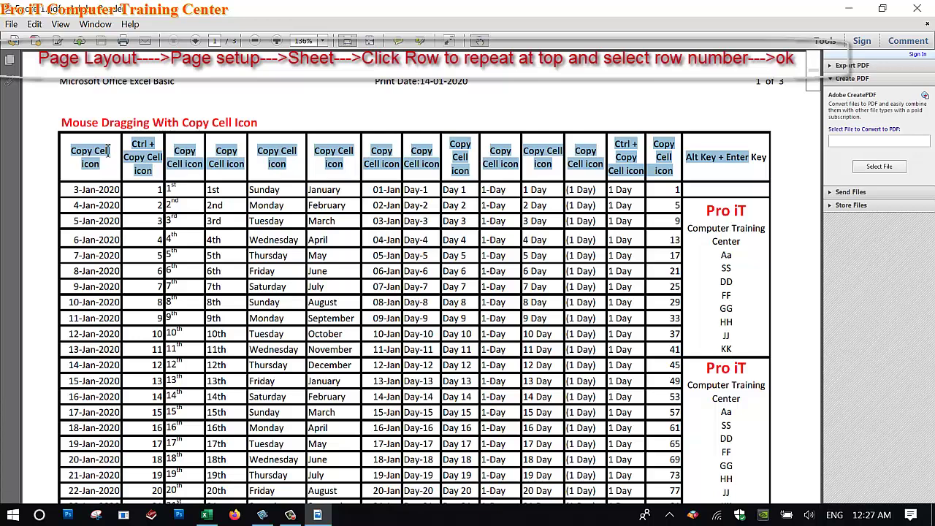
left_click(542, 169)
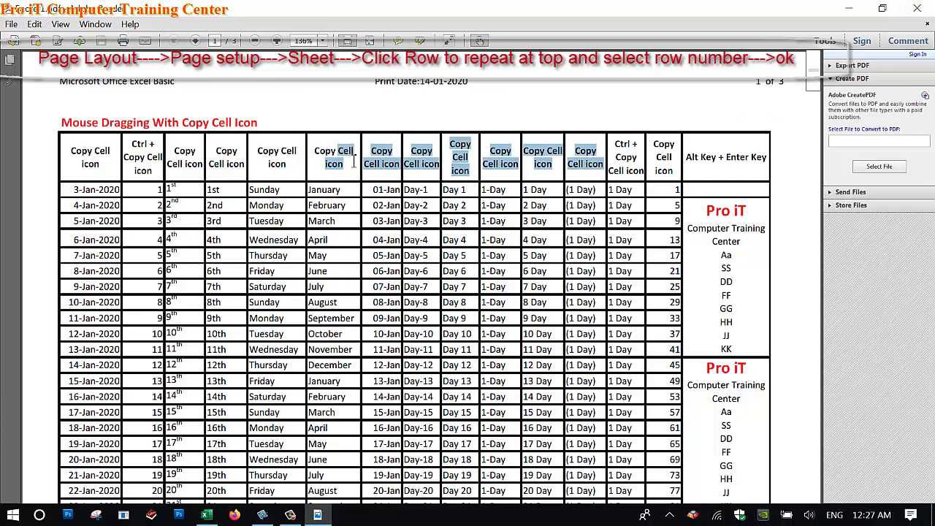
left_click_drag(542, 163, 332, 157)
scroll(422, 263, "down", 2)
scroll(422, 263, "down", 3)
scroll(421, 262, "down", 3)
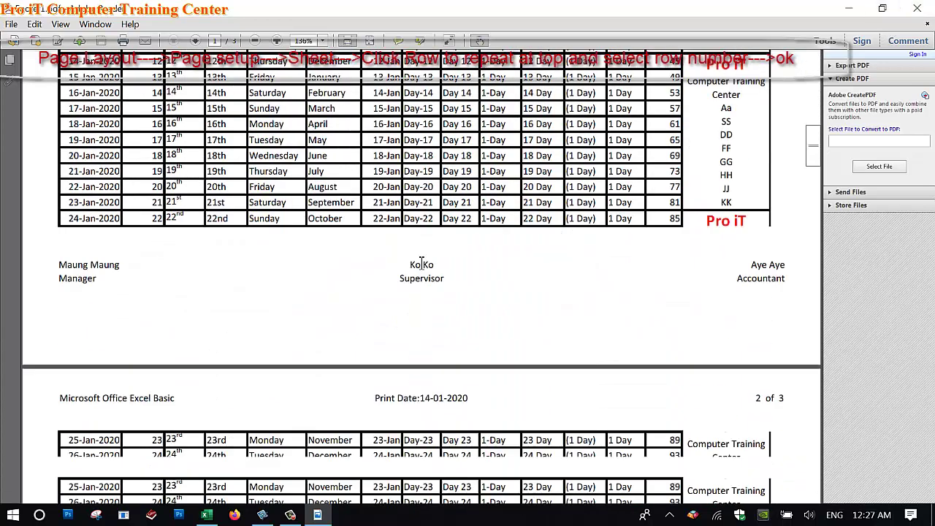
scroll(413, 257, "down", 3)
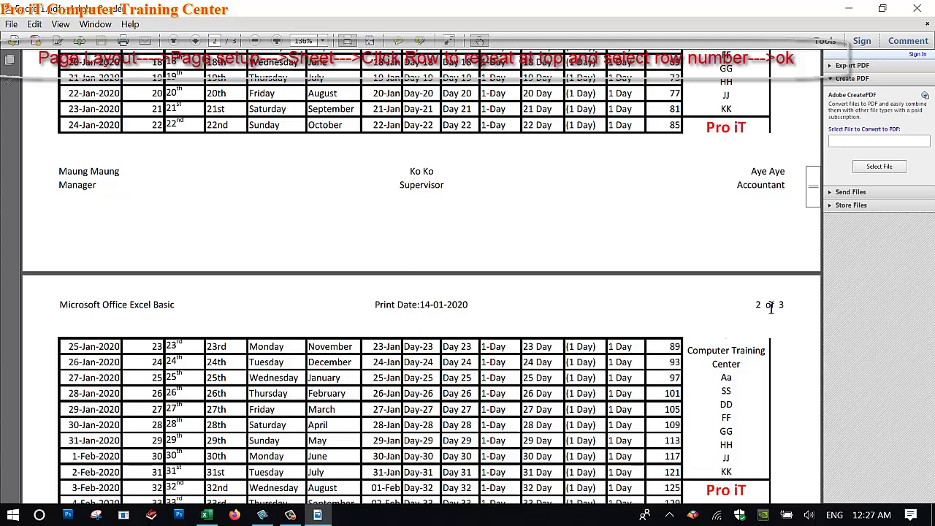
left_click(917, 8)
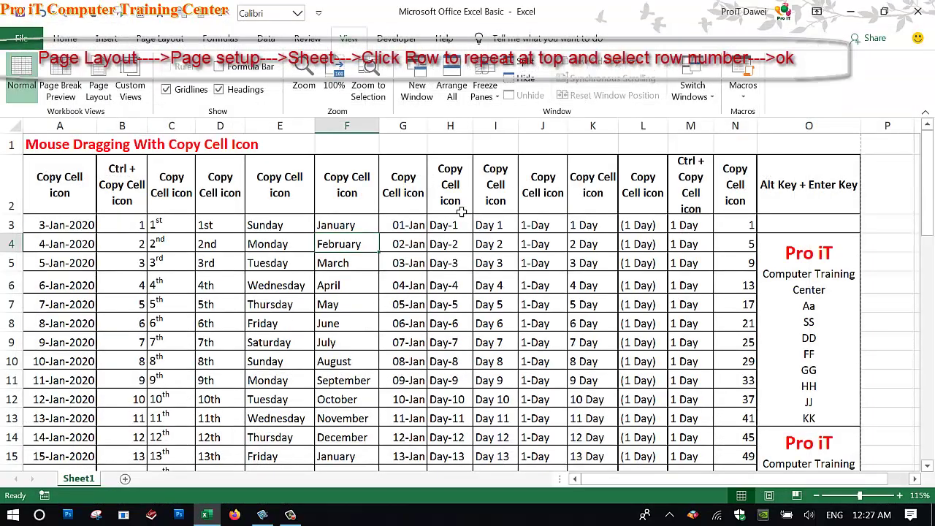
left_click(359, 233)
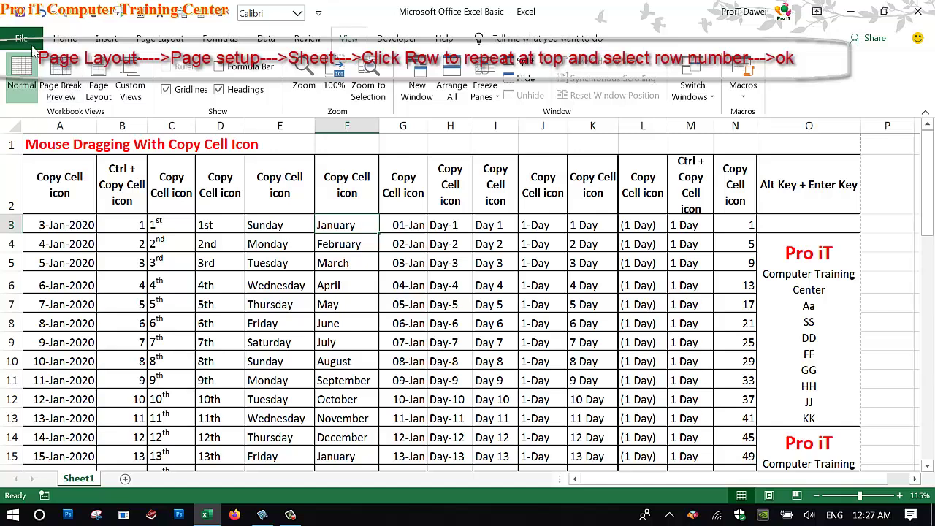
left_click(262, 514)
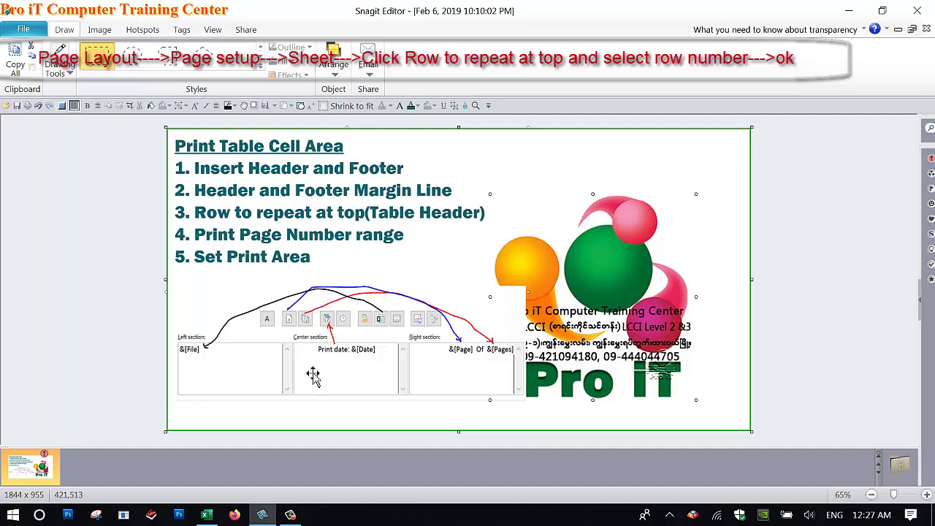
left_click(207, 515)
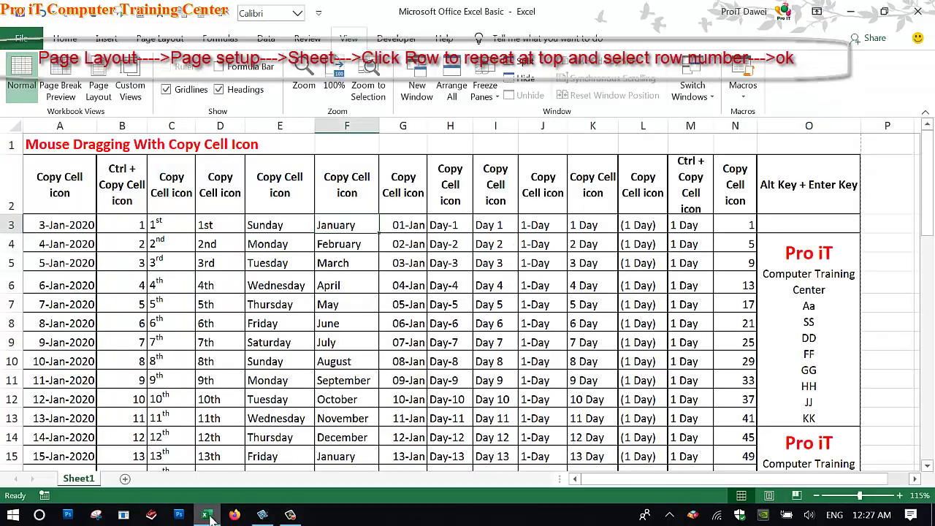
Show the Print preview and inspect Page Setup's Sheet tab, leaving it unchanged.
left_click(44, 42)
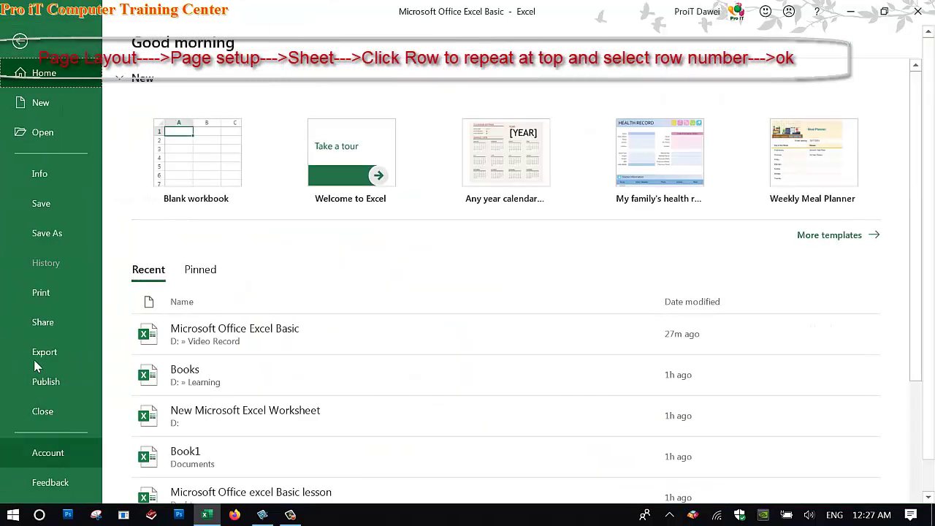
left_click(38, 296)
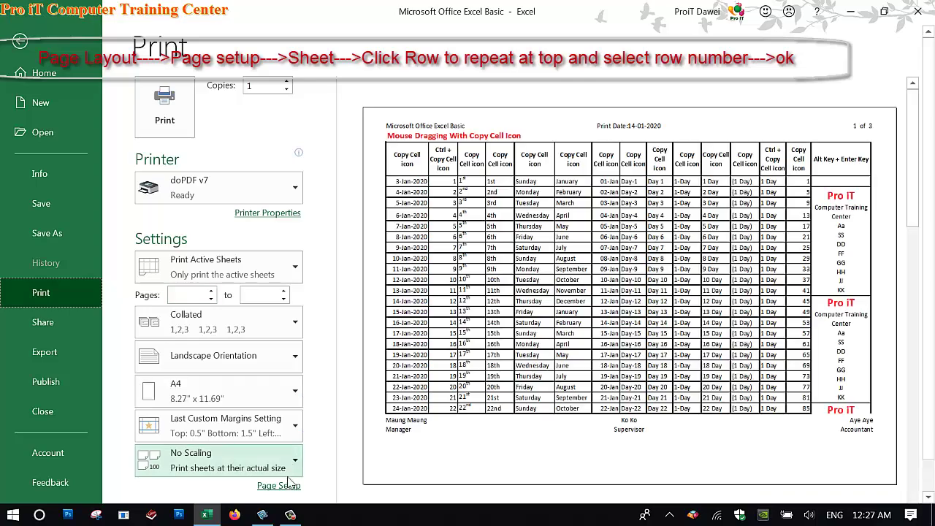
left_click(279, 485)
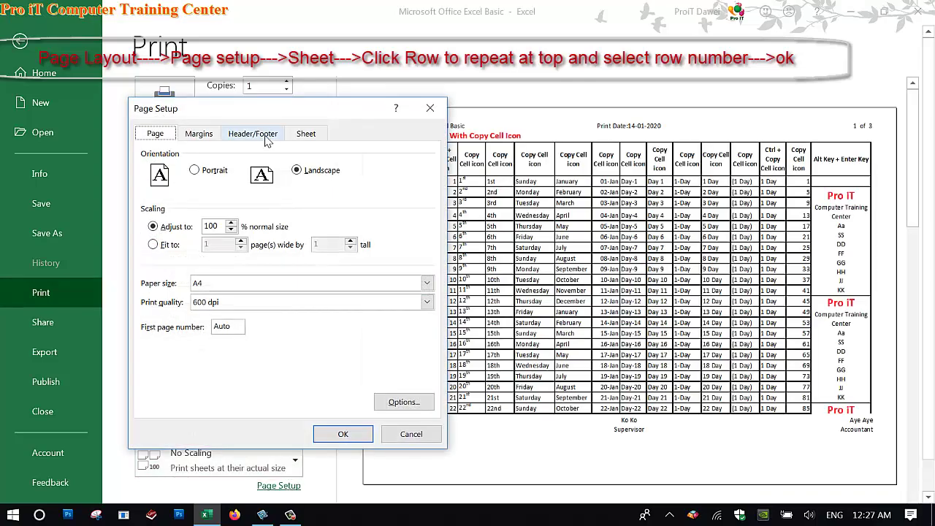
left_click(307, 134)
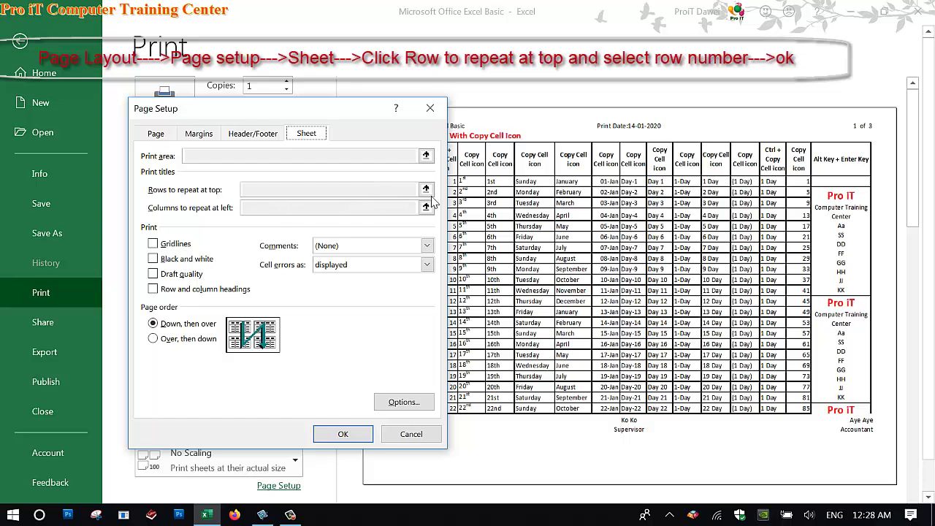
left_click(343, 434)
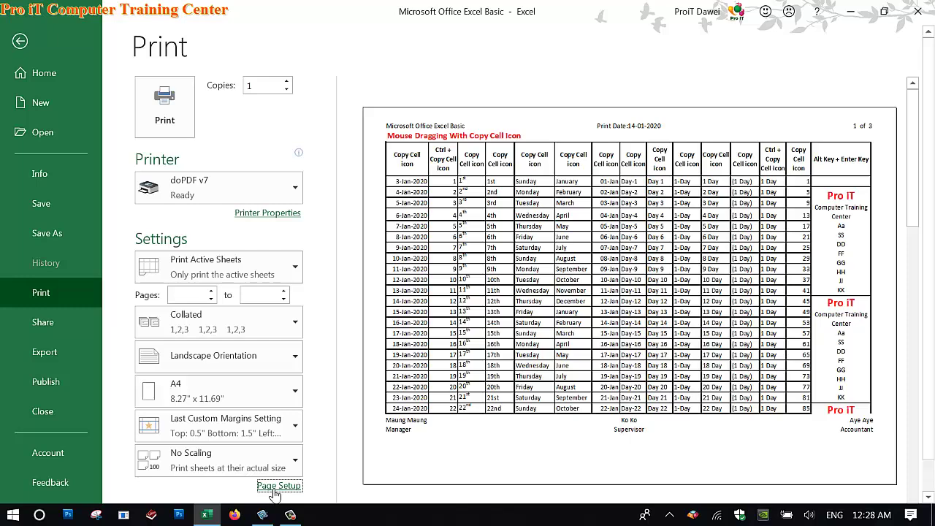
Leave print view and open Page Setup's Sheet tab from the Page Layout ribbon.
left_click(20, 42)
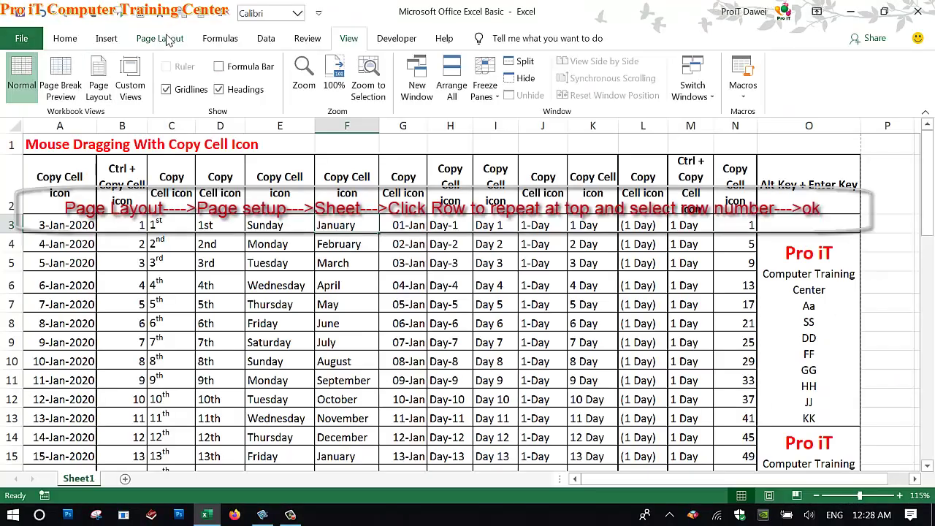
left_click(167, 42)
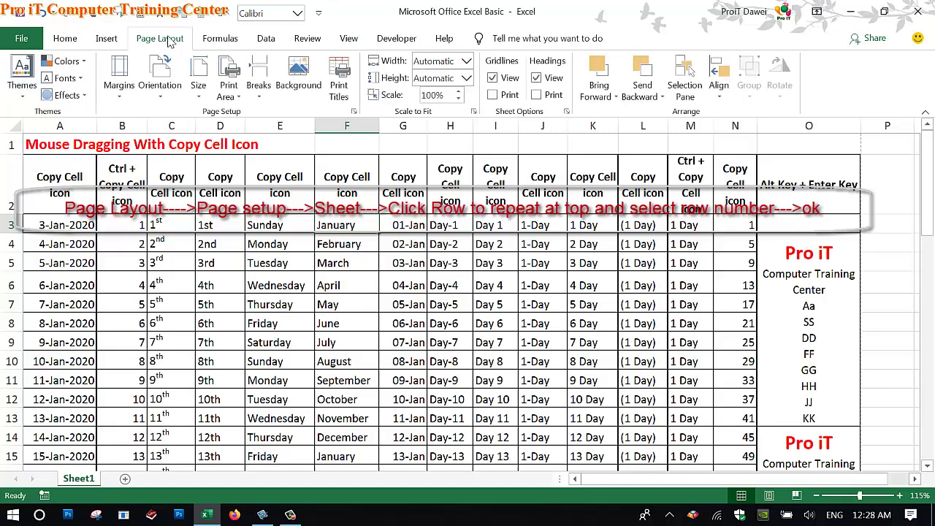
left_click(354, 113)
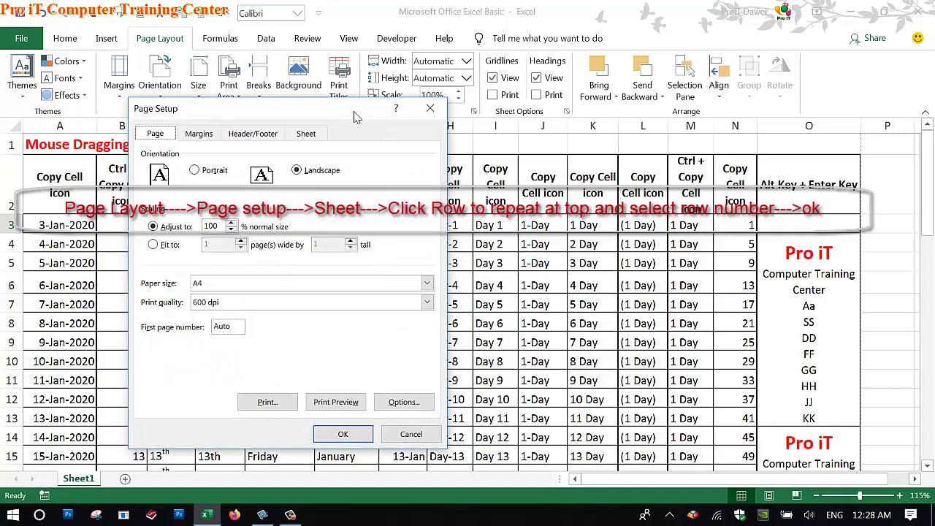
left_click(307, 134)
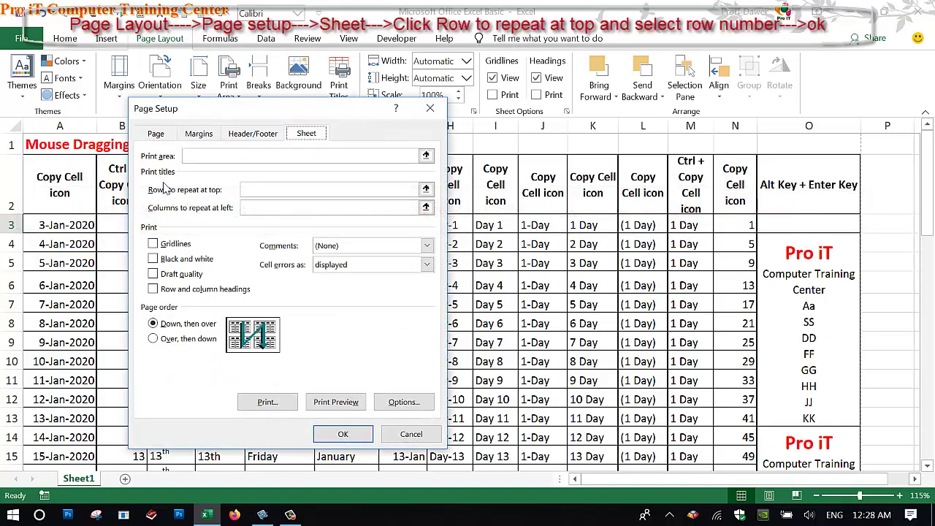
left_click_drag(274, 116, 295, 169)
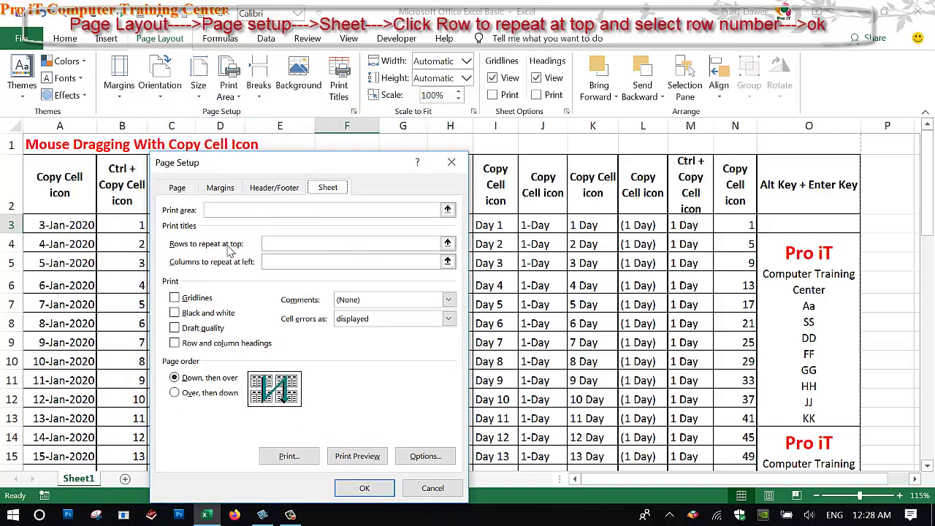
Set Rows to repeat at top to $1:$2 by picking rows 1–2, and apply.
left_click(281, 244)
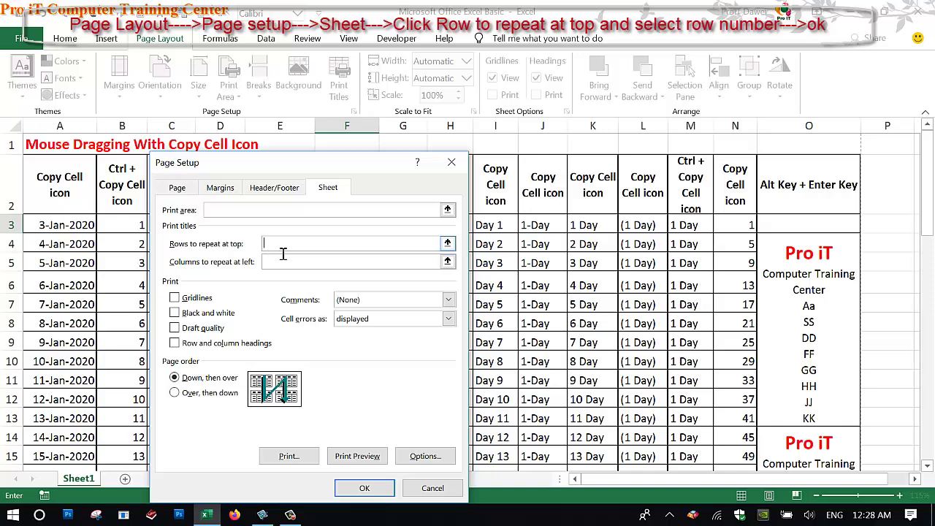
left_click(447, 243)
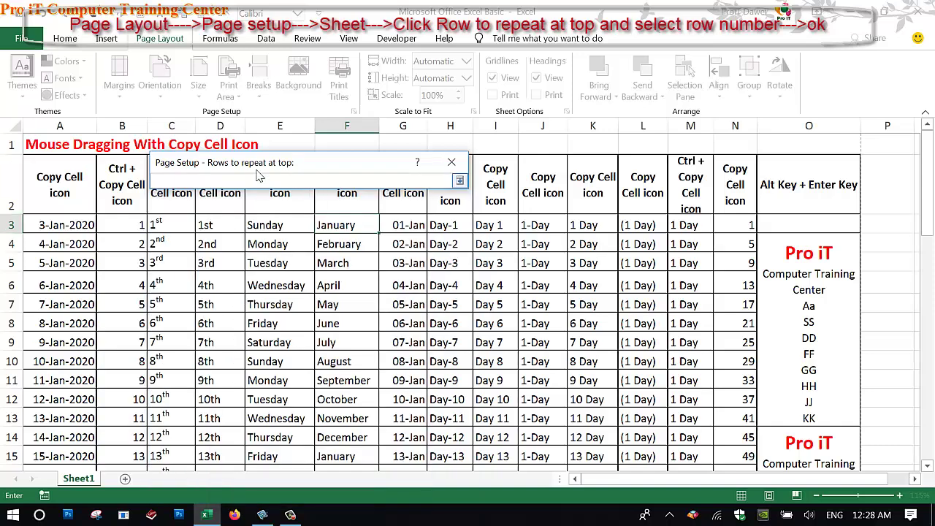
left_click_drag(256, 168, 333, 252)
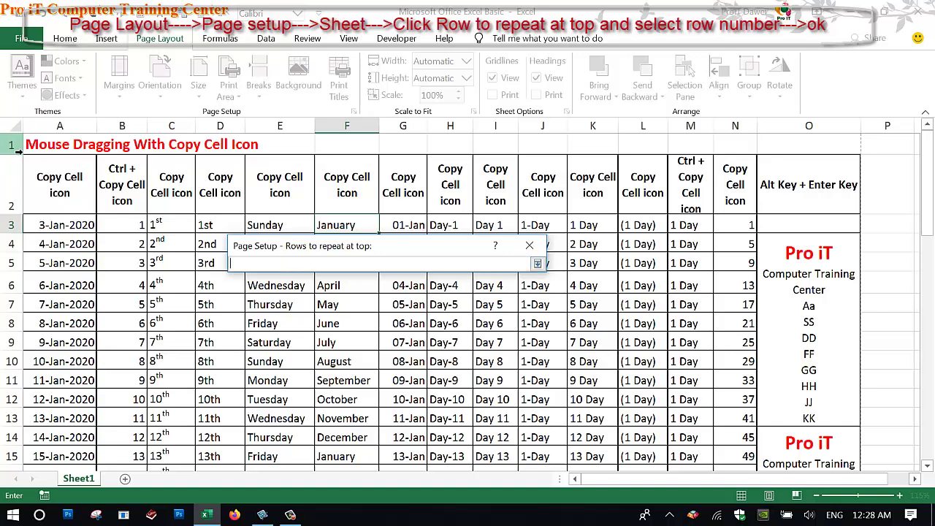
left_click_drag(16, 146, 16, 174)
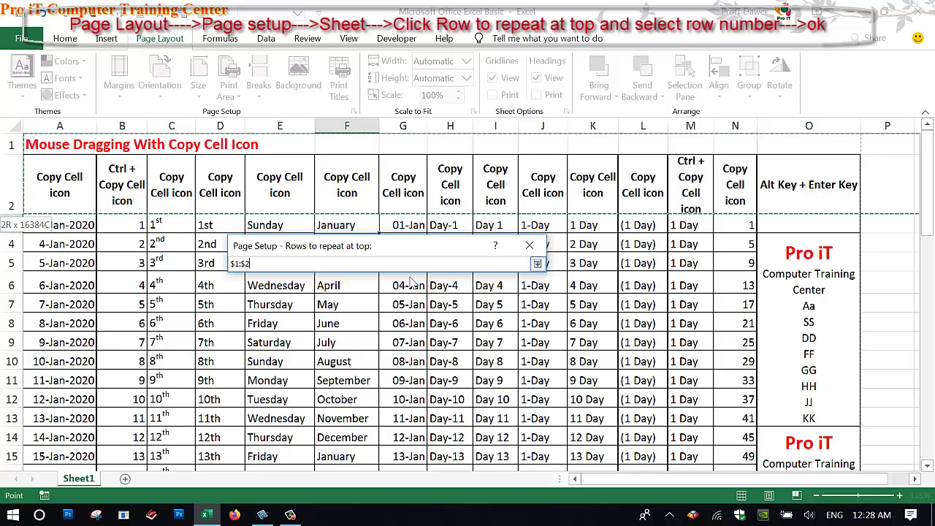
left_click(537, 266)
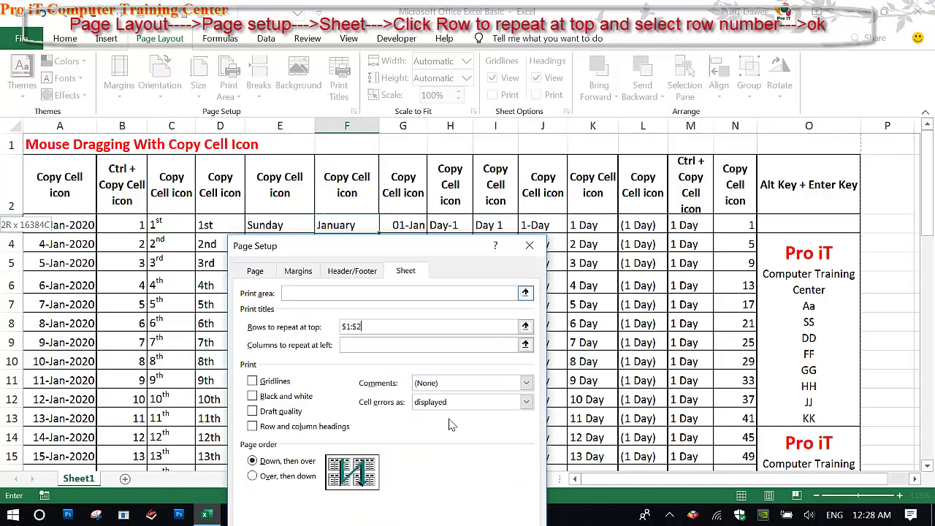
left_click_drag(385, 250, 394, 143)
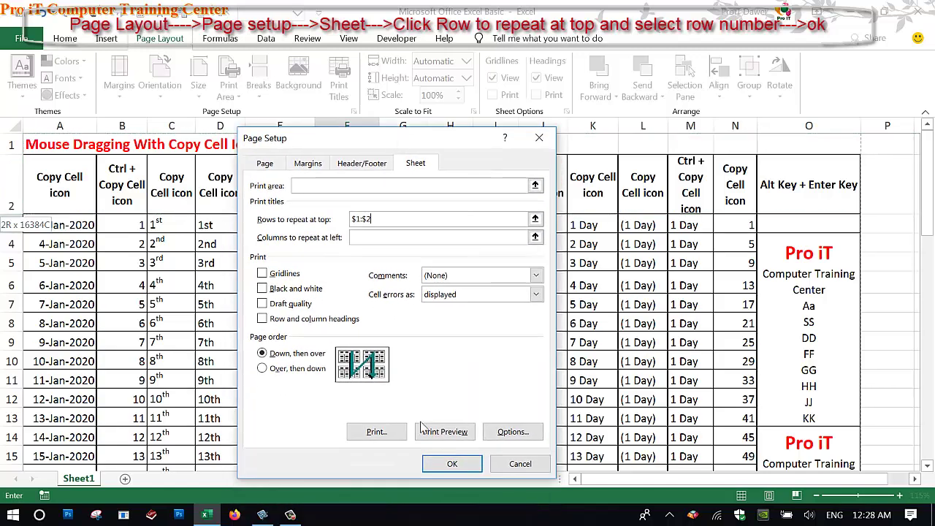
left_click(457, 464)
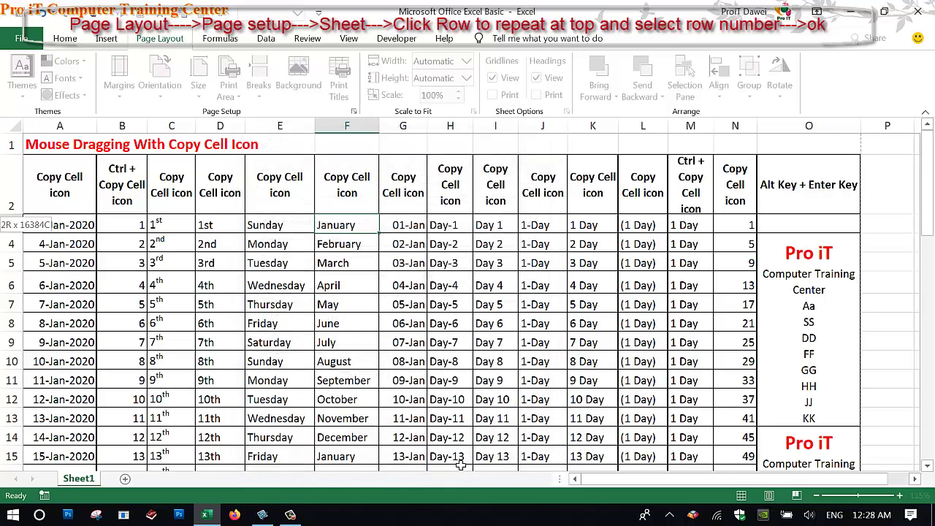
Open the print preview and check pages 2 and 3 for the repeated header rows.
left_click(26, 41)
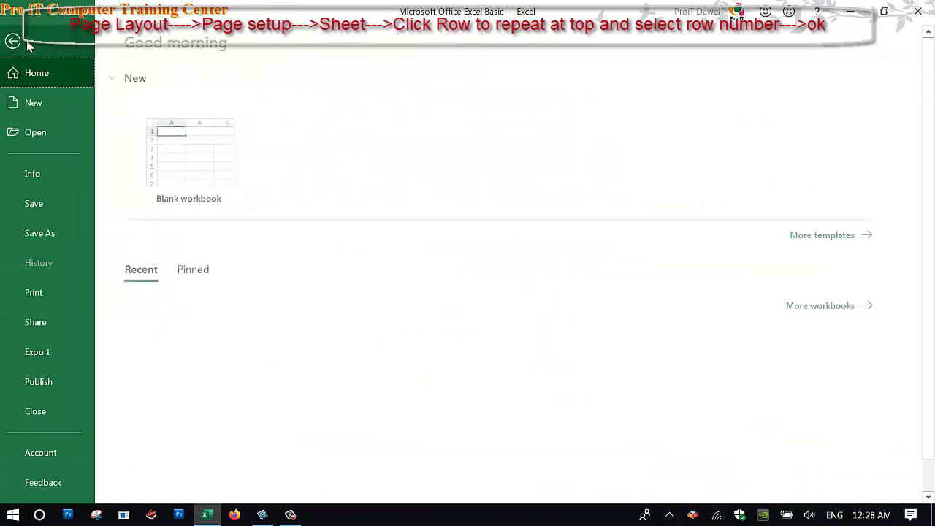
left_click(41, 300)
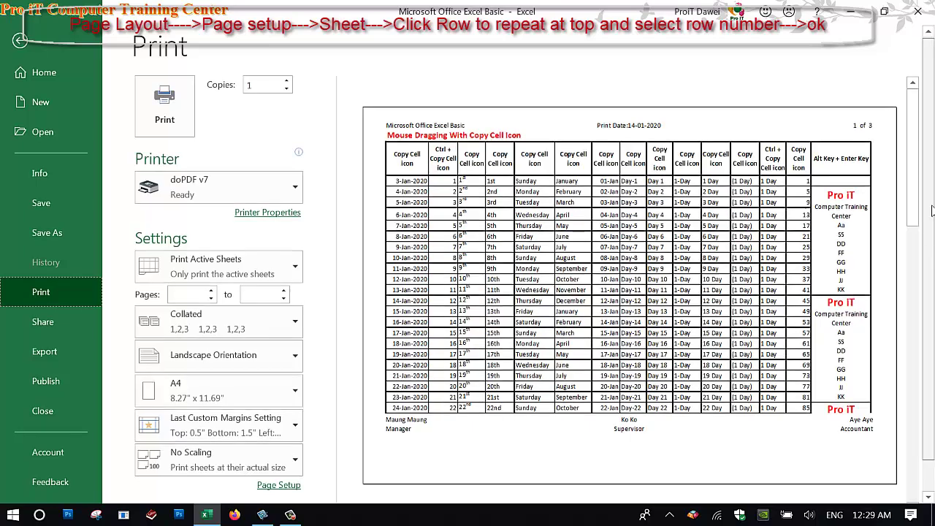
scroll(931, 210, "down", 1)
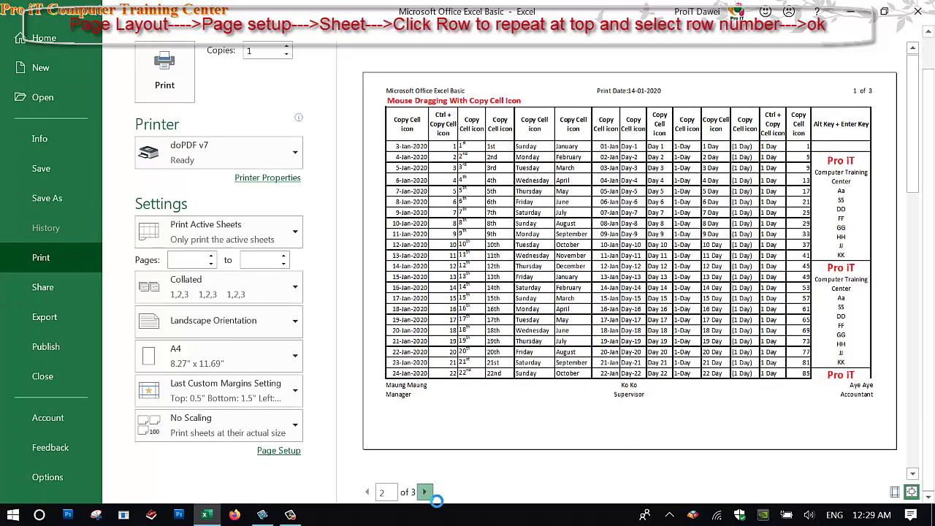
left_click(424, 491)
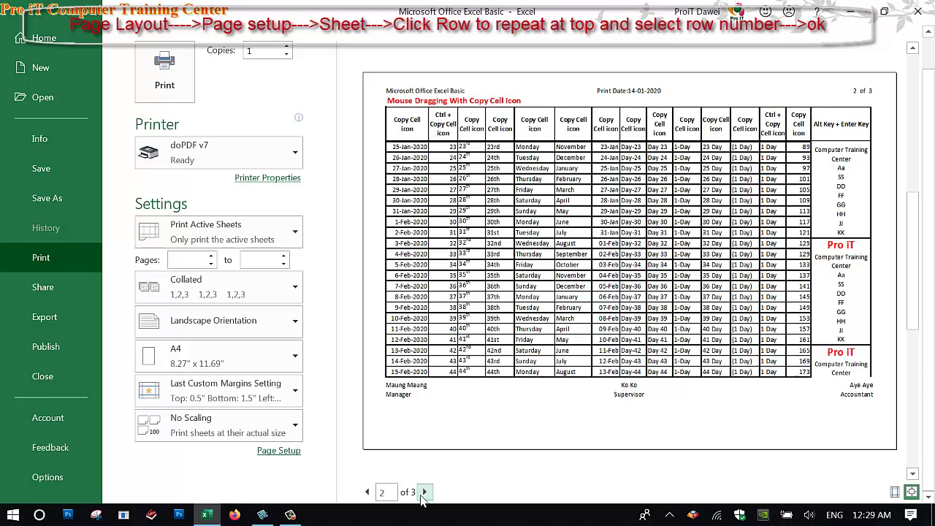
left_click(423, 493)
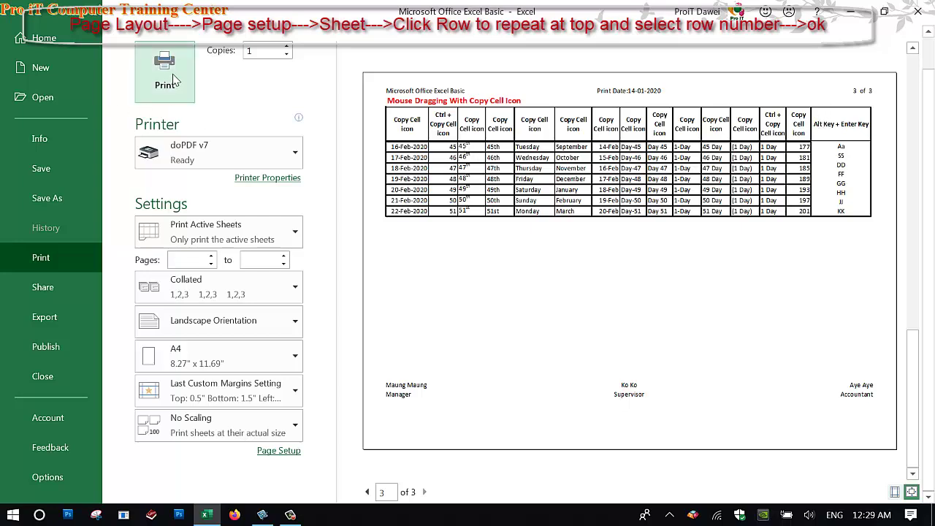
Review the doPDF v7 printer properties unchanged and print the sheet.
left_click(244, 178)
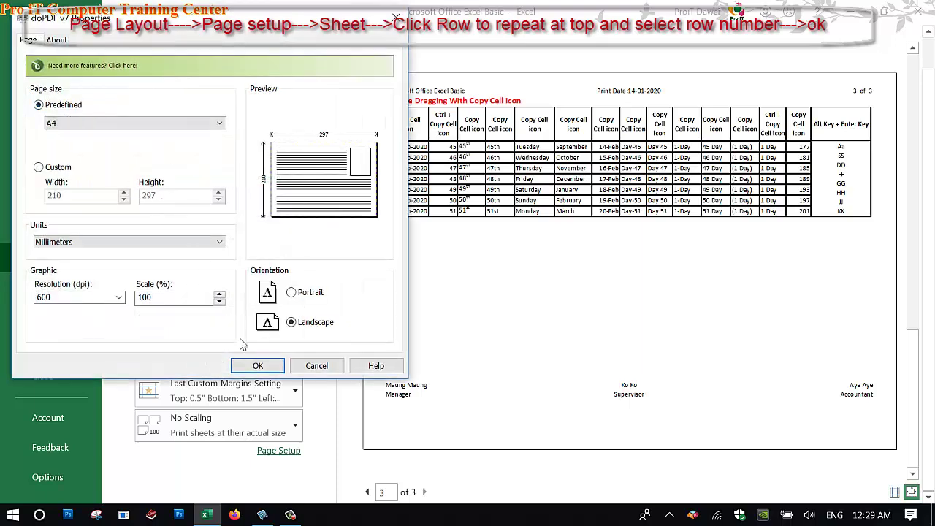
left_click(258, 365)
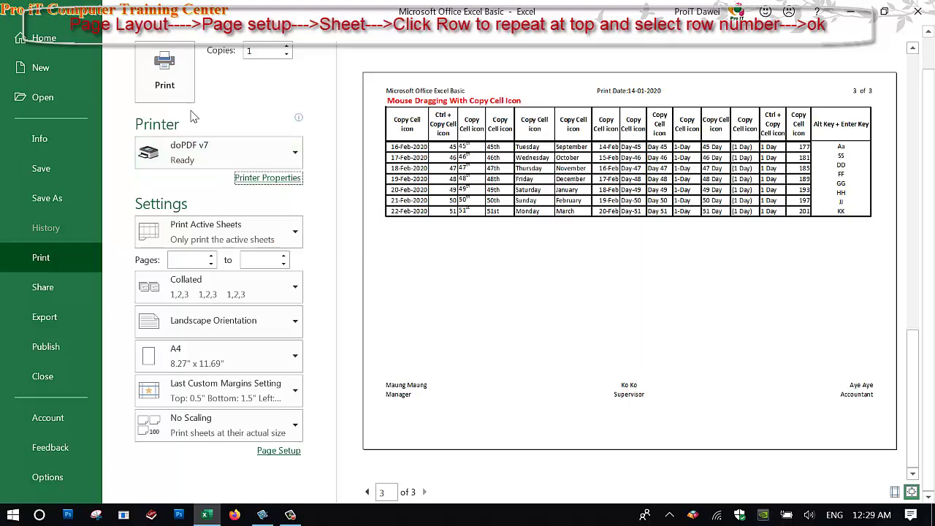
left_click(173, 87)
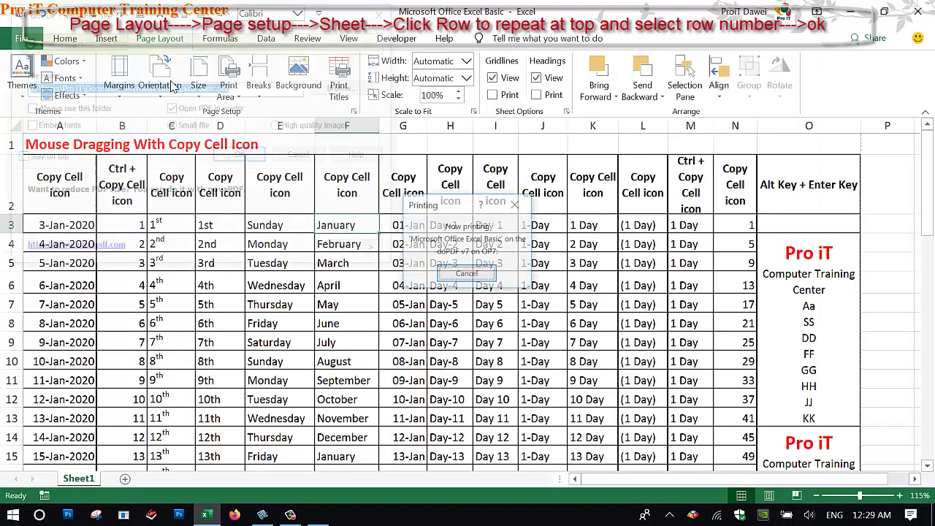
Point doPDF's output to D:\Video Record and name the file 'Row to repeat at top'.
left_click(348, 88)
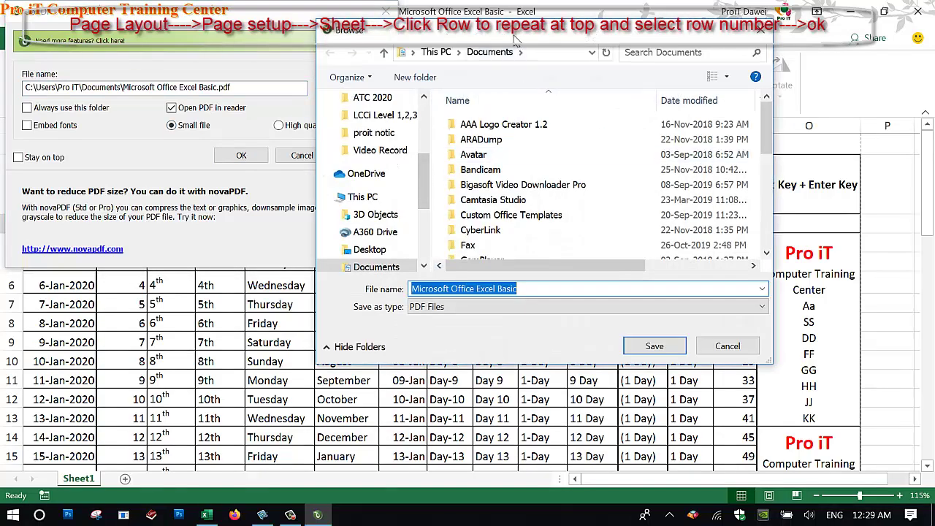
left_click_drag(514, 41, 373, 71)
left_click_drag(279, 214, 281, 272)
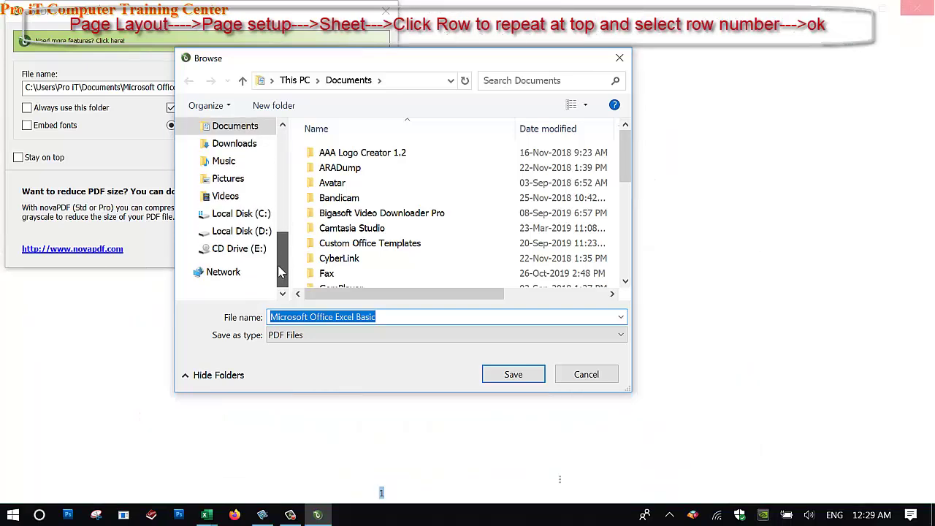
left_click(262, 231)
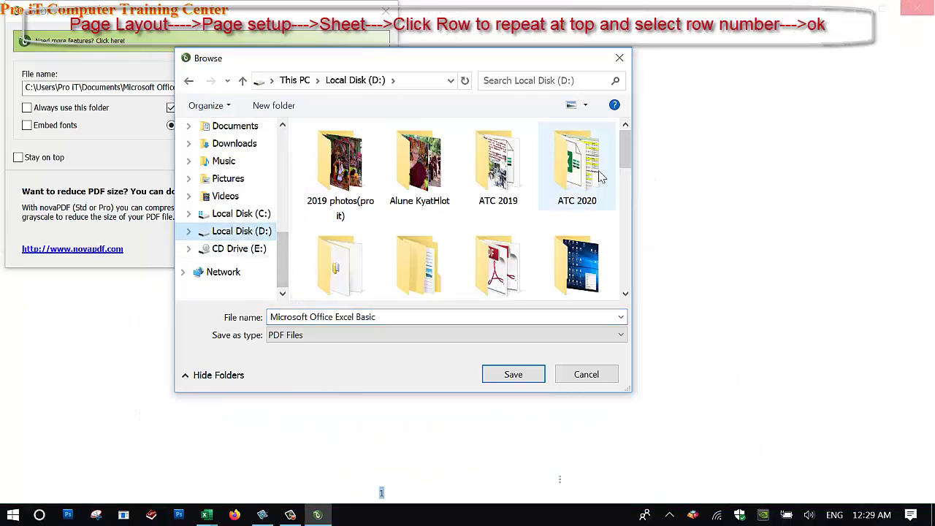
left_click_drag(623, 146, 625, 259)
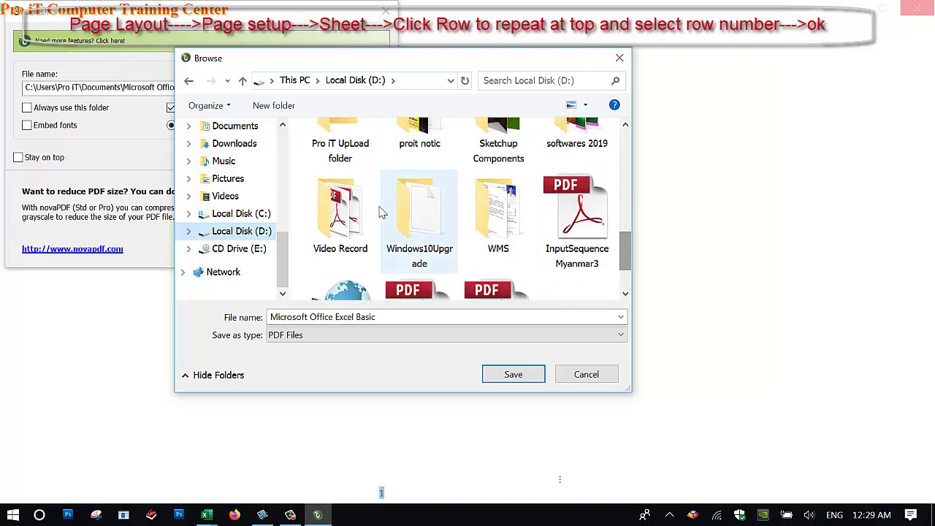
double_click(339, 212)
left_click(400, 321)
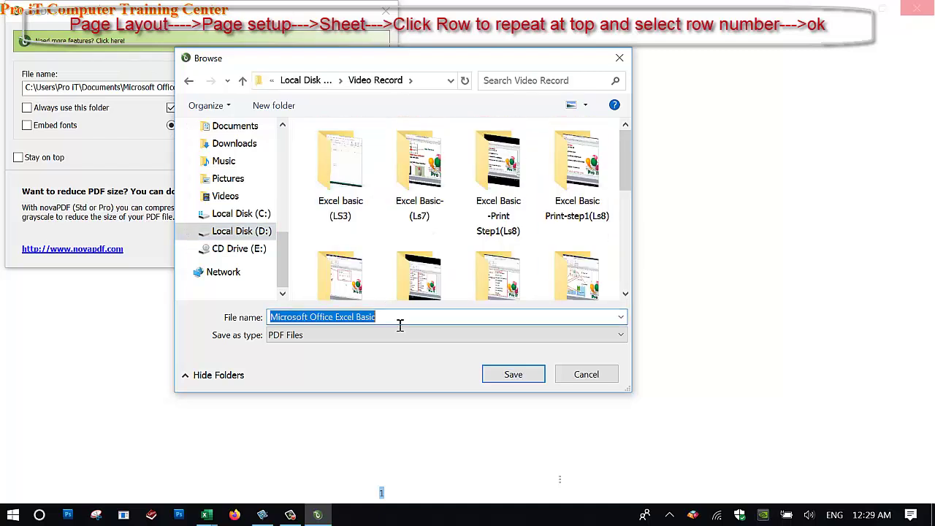
type("Record\\Row to repeat at top.pdf")
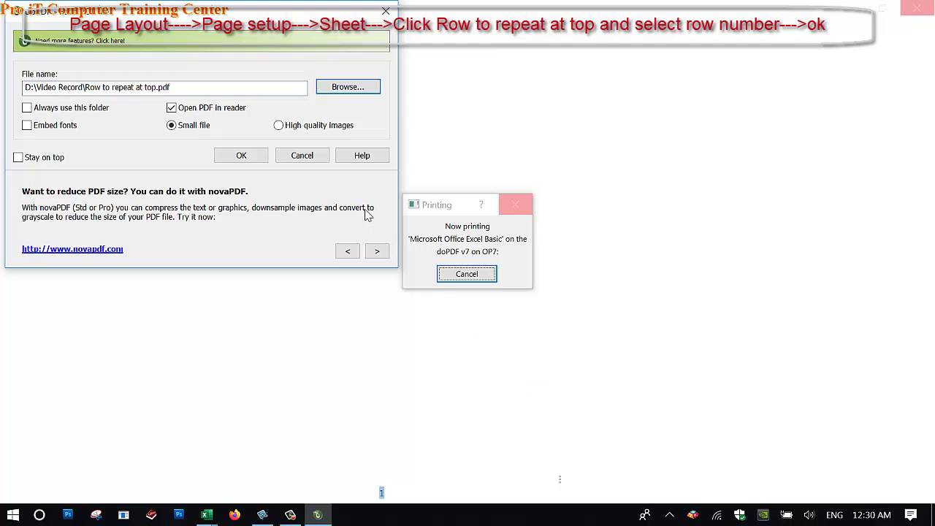
Save the PDF, then highlight page 1's header row in Reader with the Select Tool.
left_click(254, 158)
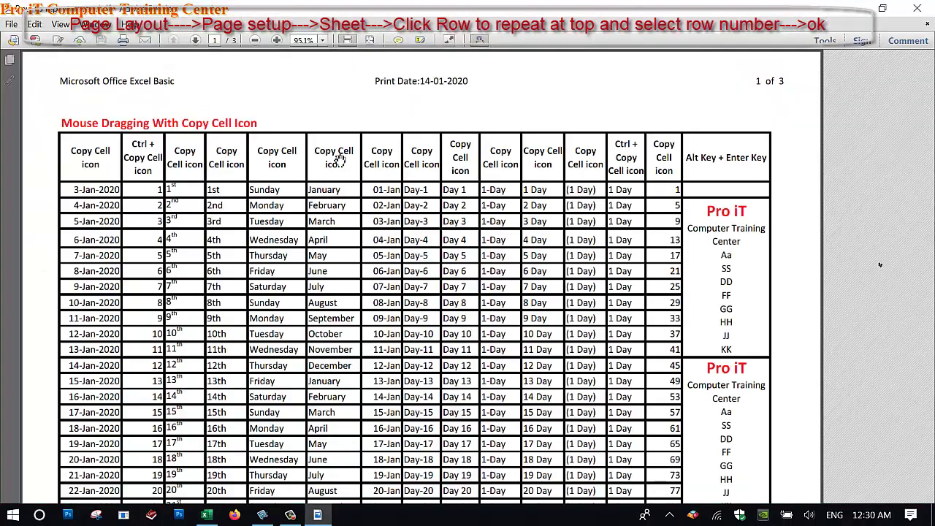
right_click(202, 158)
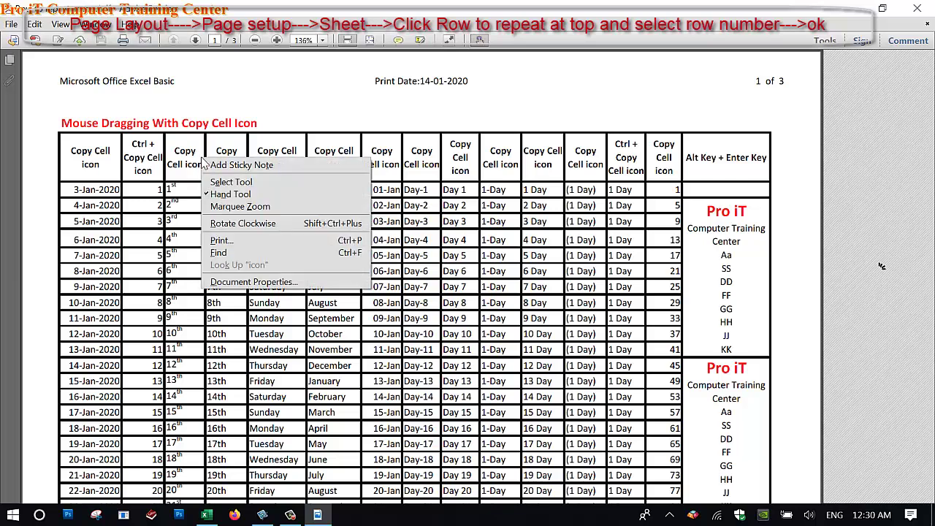
left_click(230, 194)
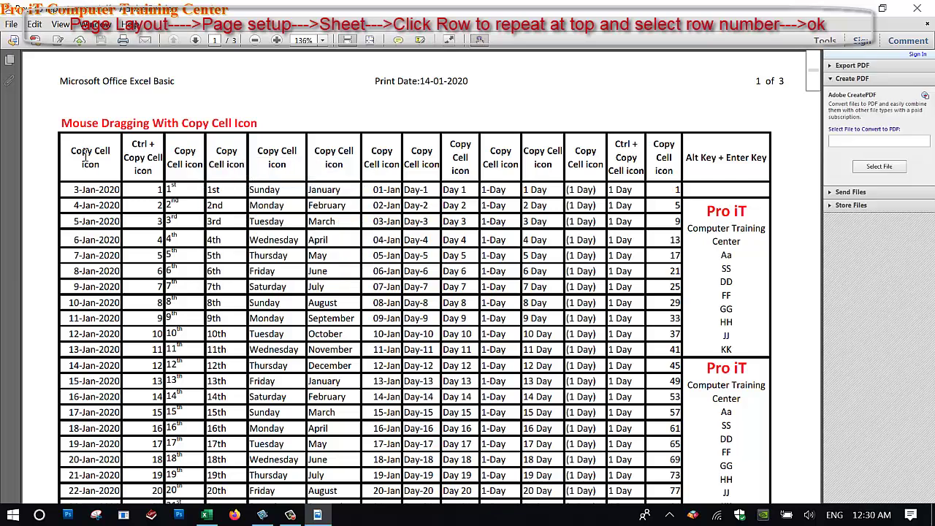
left_click_drag(86, 155, 741, 181)
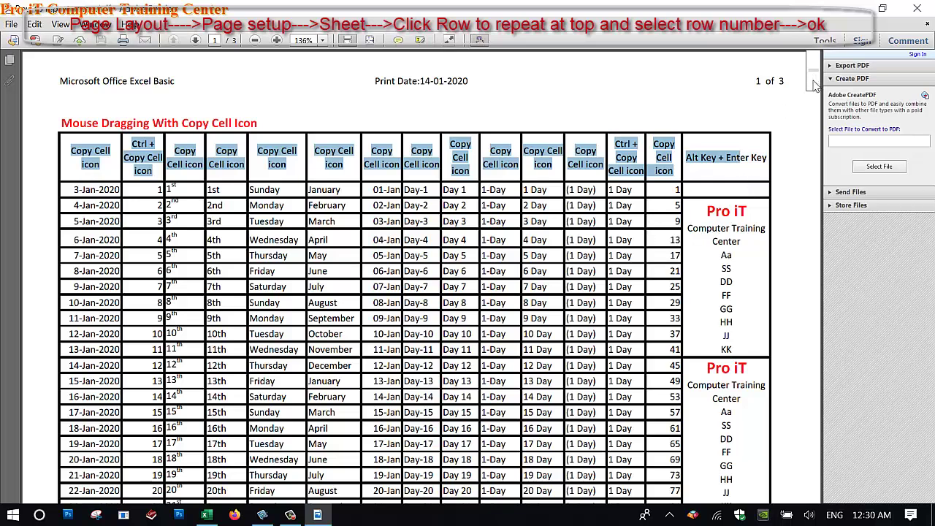
scroll(421, 263, "down", 1)
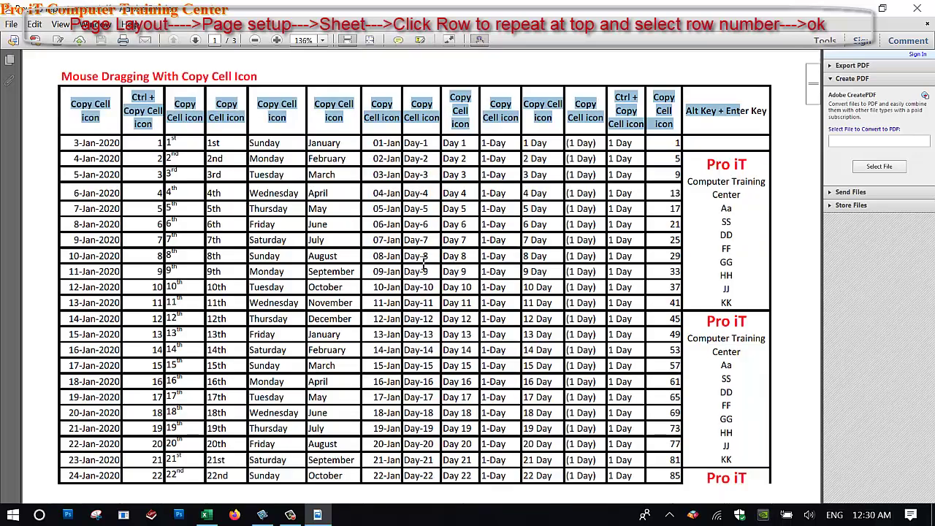
scroll(422, 262, "down", 2)
scroll(422, 264, "down", 1)
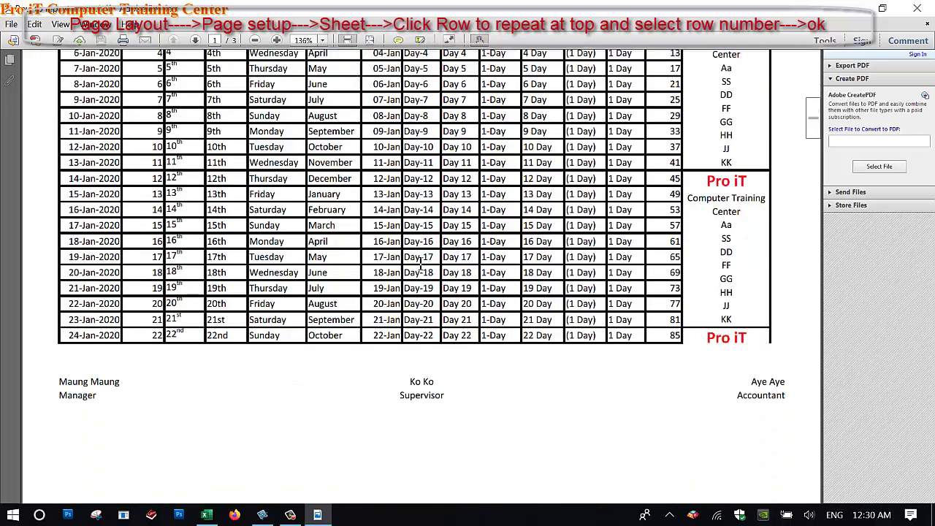
scroll(421, 264, "down", 2)
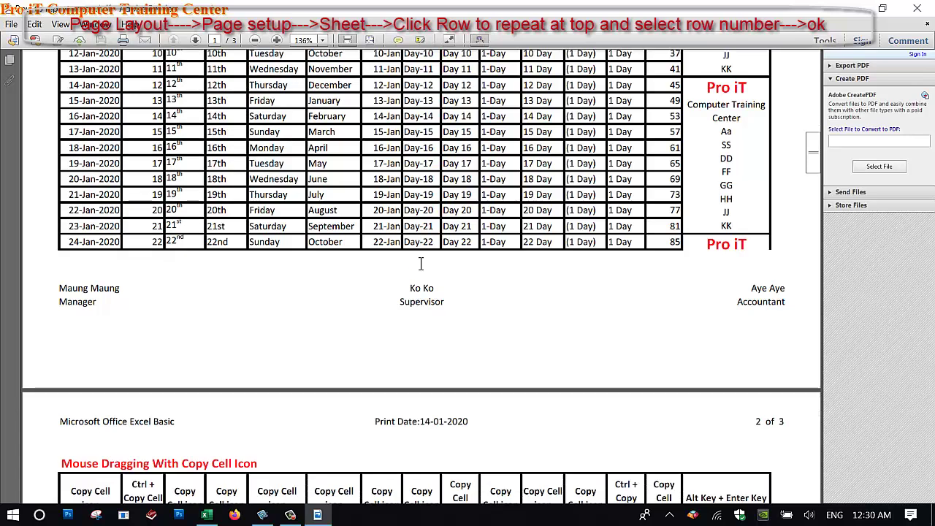
scroll(613, 420, "down", 2)
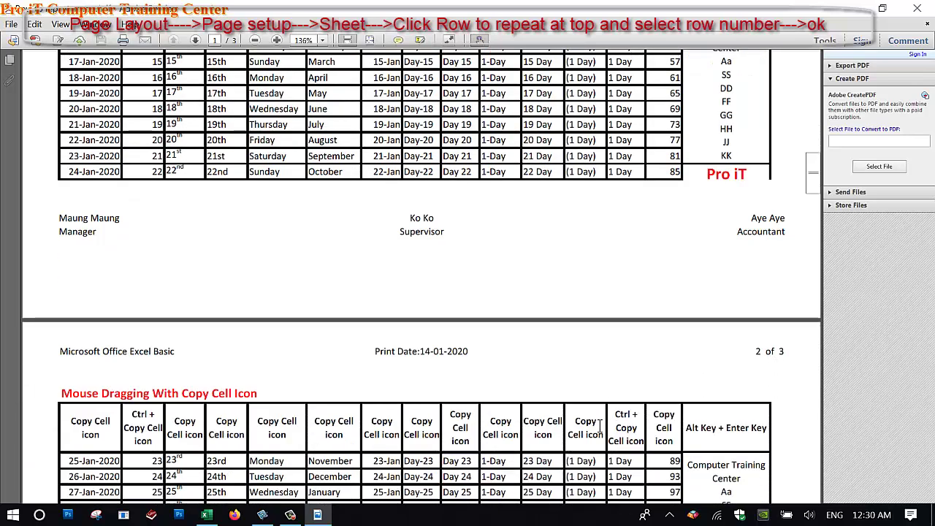
Scroll to page 3, highlight its repeated column headings, then clear the selection and scroll back.
mouse_move(108, 441)
left_mouse_down()
mouse_move(279, 415)
mouse_move(661, 441)
left_mouse_up()
scroll(661, 446, "down", 2)
scroll(661, 445, "down", 1)
scroll(660, 445, "down", 2)
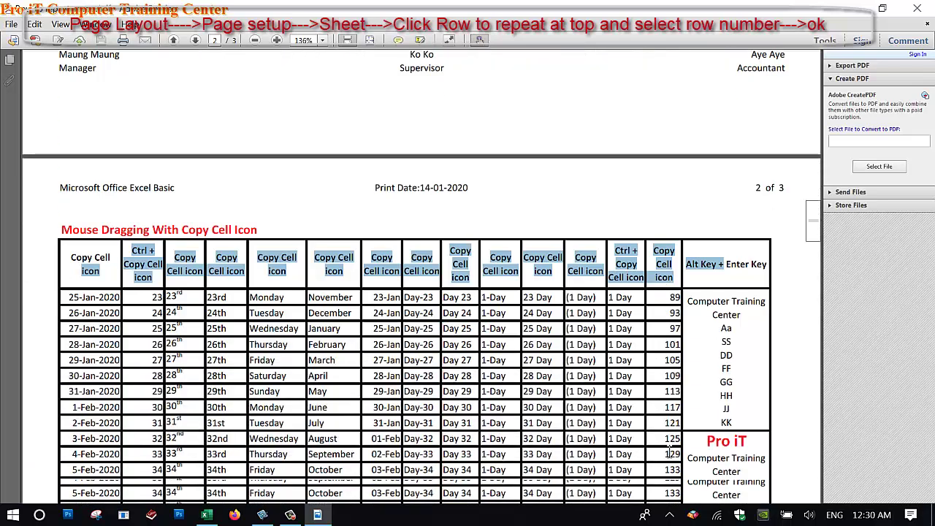
scroll(665, 449, "down", 2)
scroll(666, 450, "down", 2)
scroll(664, 449, "down", 1)
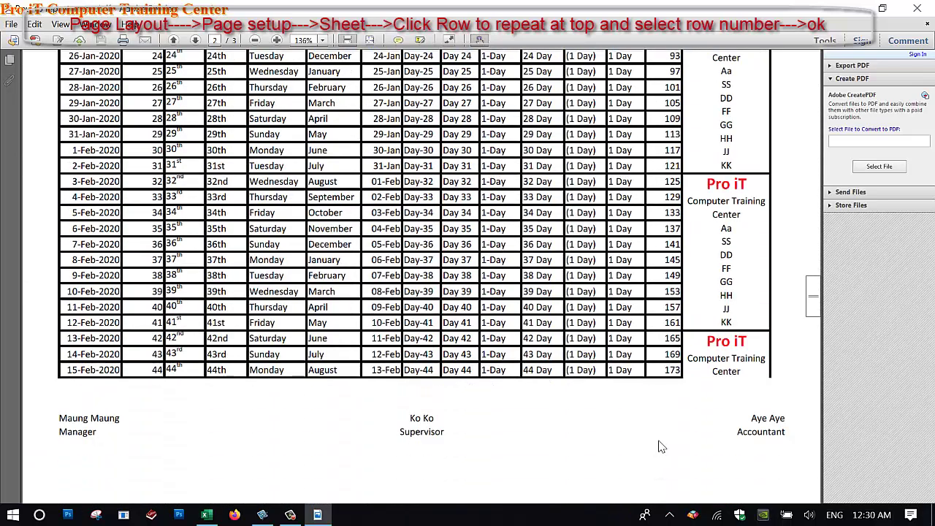
scroll(663, 449, "down", 2)
scroll(661, 447, "down", 1)
scroll(661, 447, "down", 1)
scroll(663, 448, "down", 1)
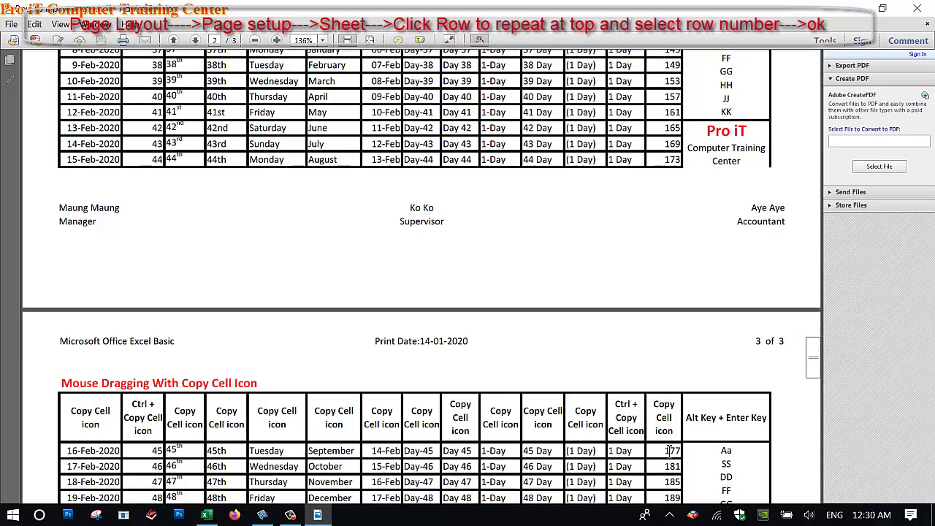
scroll(668, 450, "down", 1)
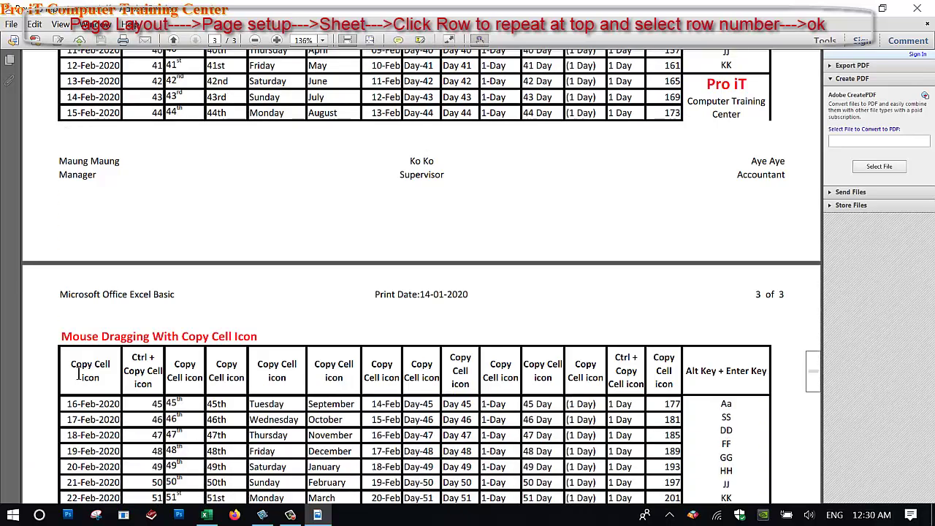
left_click_drag(79, 374, 588, 444)
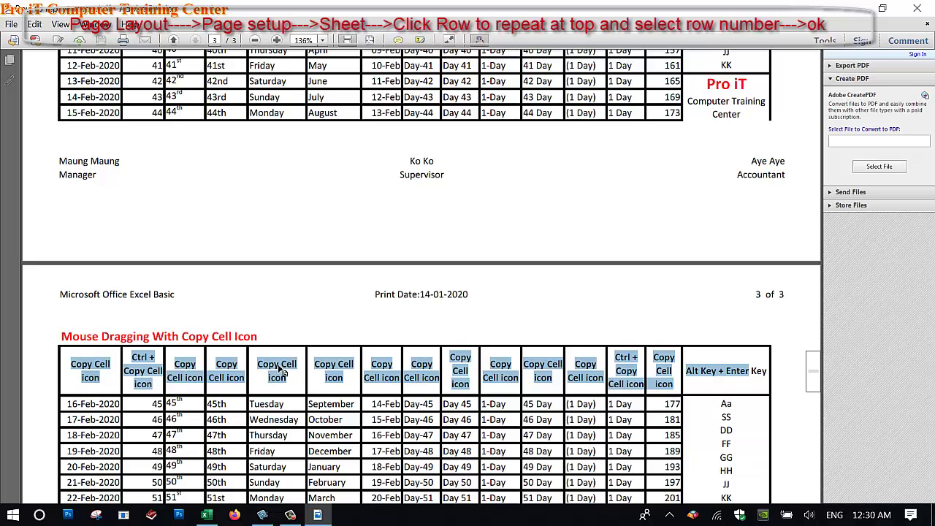
left_click_drag(153, 336, 385, 385)
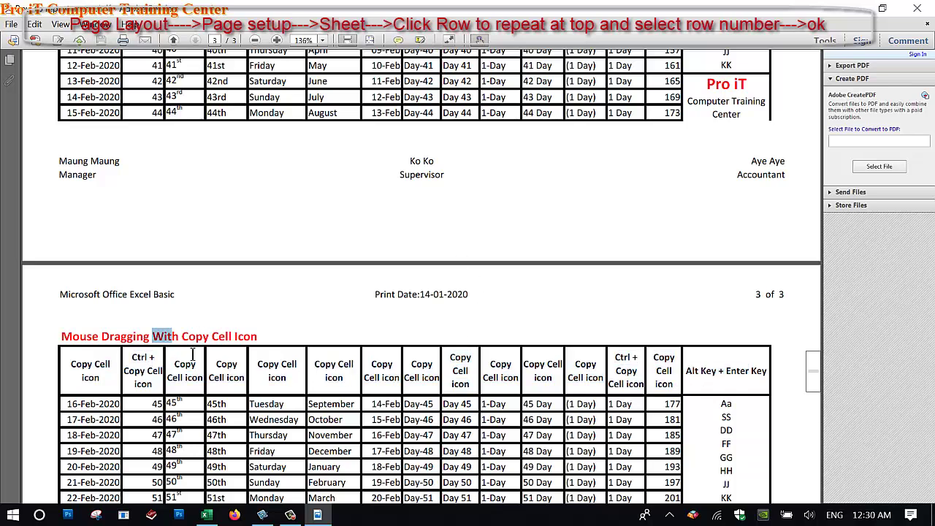
left_click(391, 390)
scroll(387, 384, "up", 5)
scroll(383, 384, "up", 5)
scroll(383, 383, "up", 4)
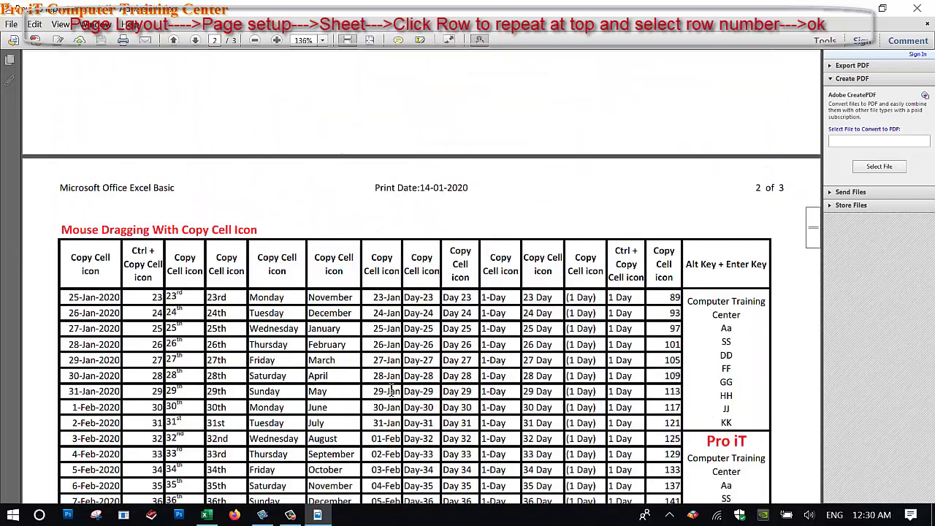
scroll(383, 385, "up", 5)
scroll(379, 380, "up", 5)
scroll(380, 380, "up", 5)
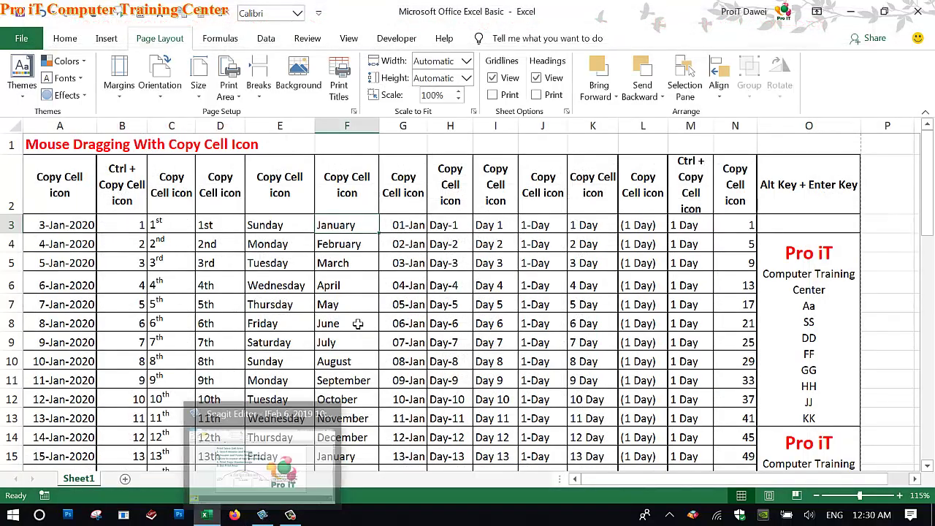
Glance at the Snagit printing-steps slide, then return to Excel's File backstage.
scroll(357, 324, "down", 7)
scroll(358, 323, "down", 6)
scroll(358, 324, "down", 6)
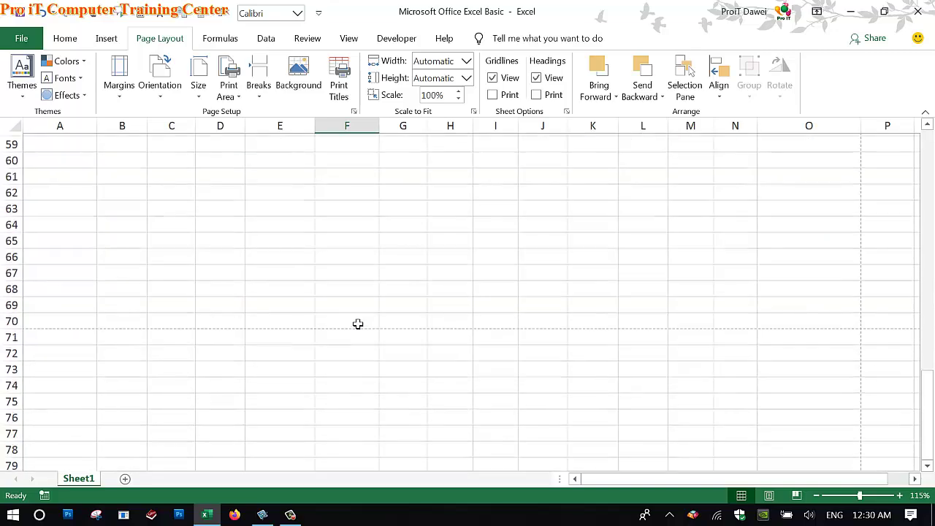
scroll(357, 324, "up", 16)
scroll(358, 323, "up", 3)
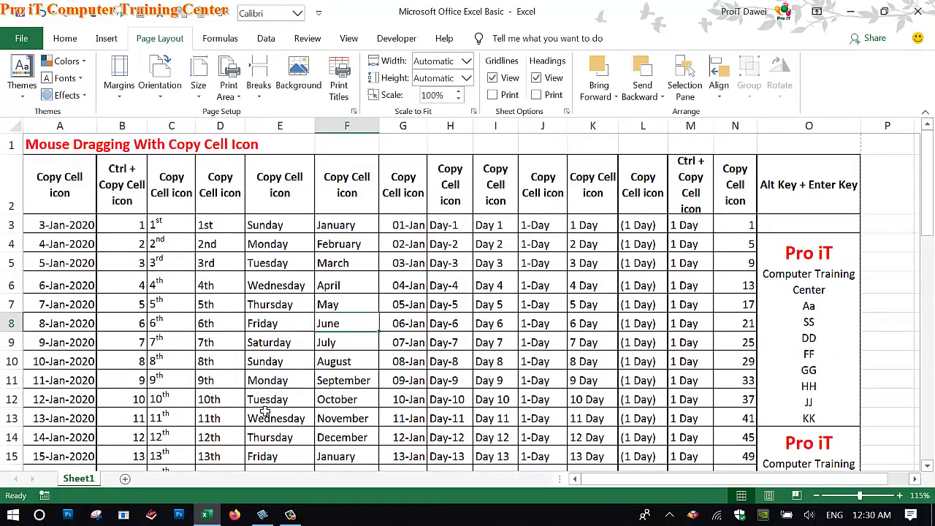
left_click(262, 515)
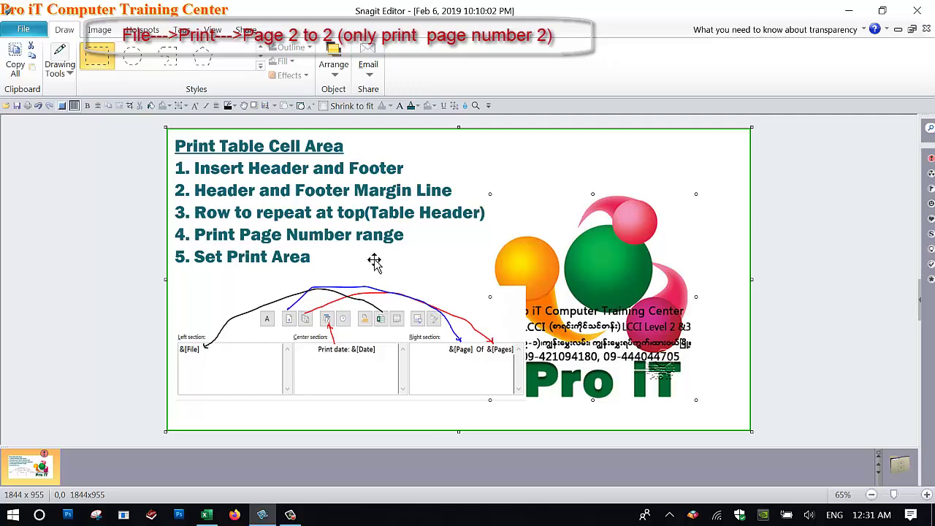
left_click(208, 516)
left_click(17, 36)
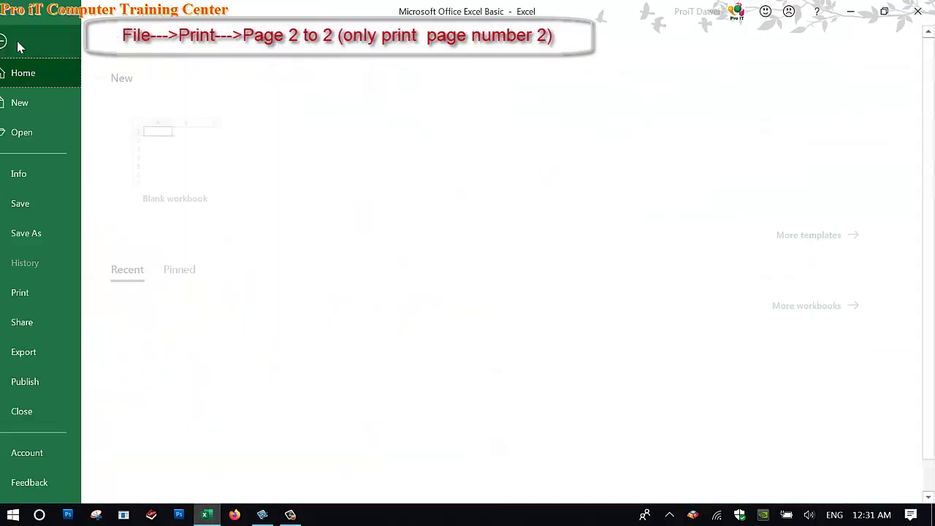
Open Print and page the preview forward to page 3, then back to page 1.
left_click(36, 292)
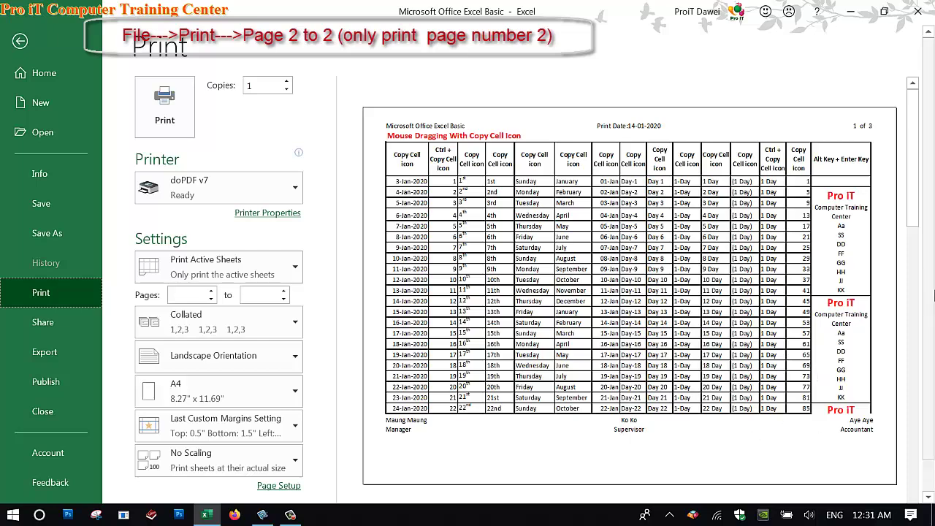
scroll(932, 275, "down", 1)
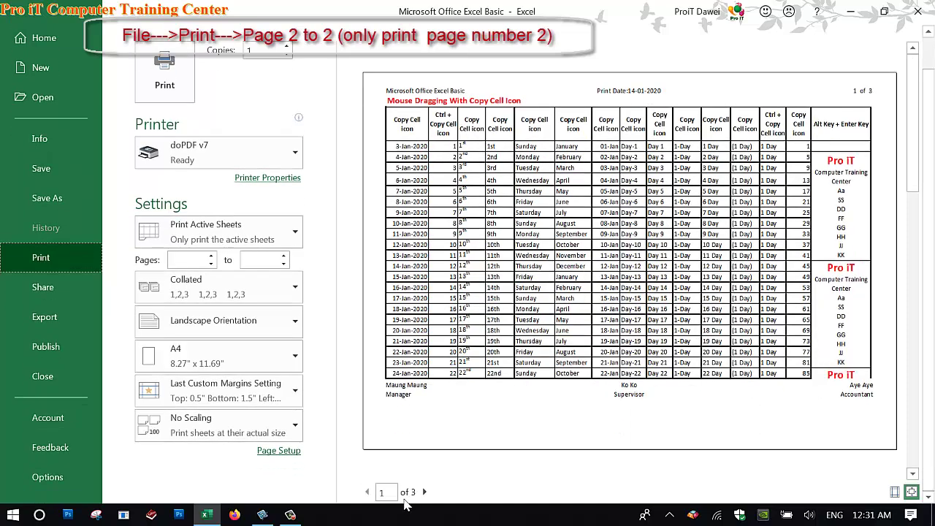
left_click(425, 492)
left_click(425, 492)
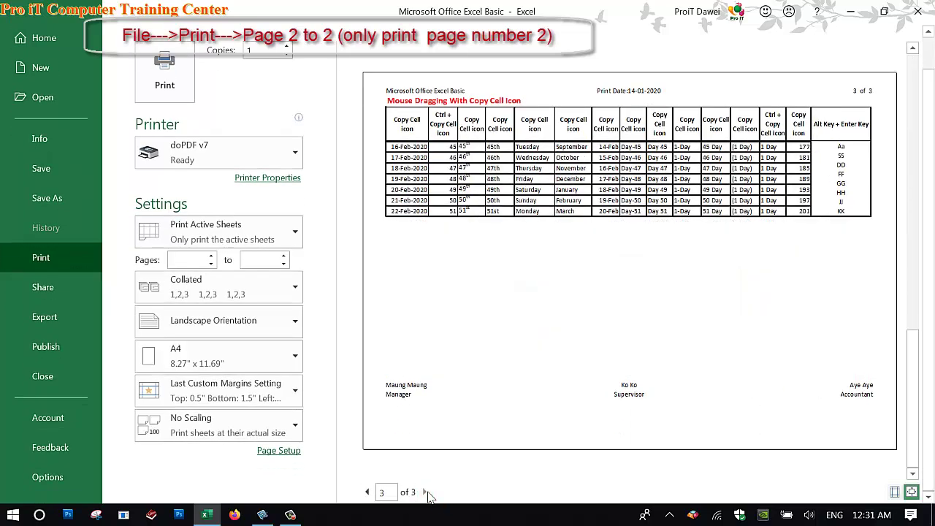
left_click(367, 492)
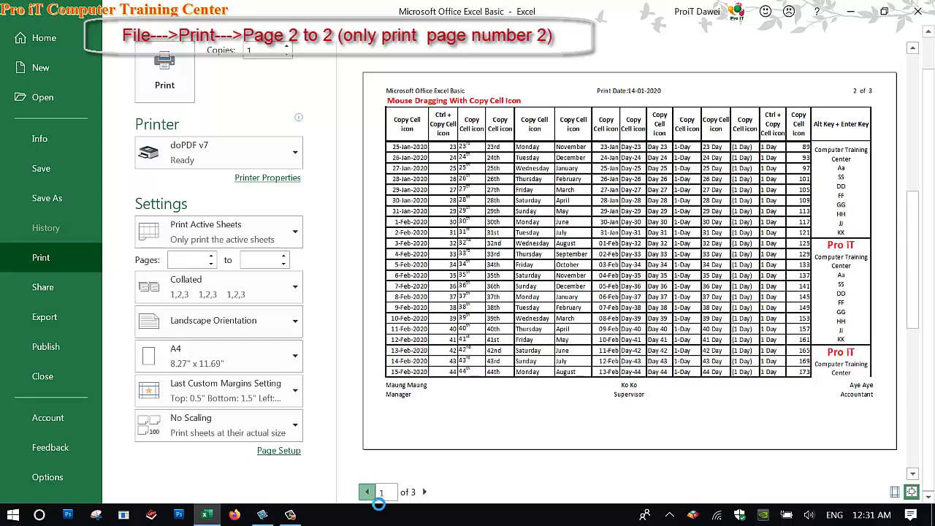
left_click(367, 492)
type("2")
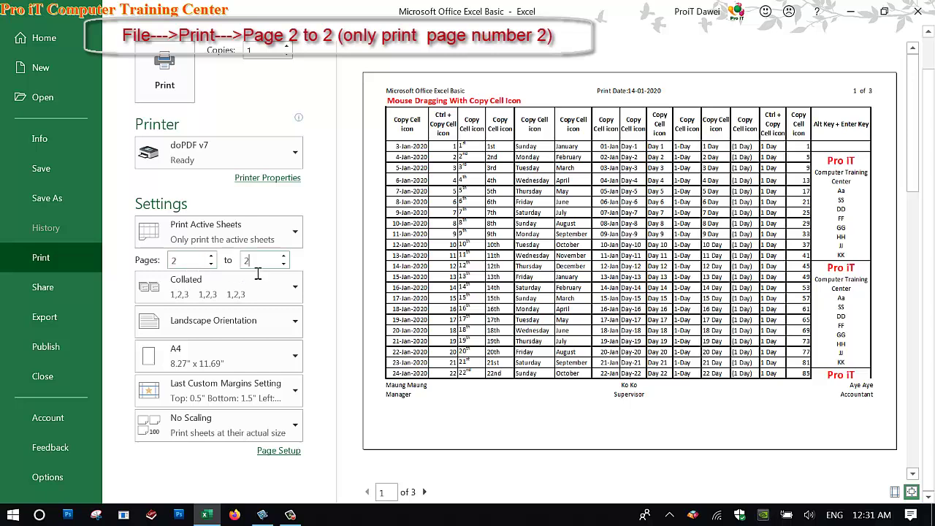
Accept the doPDF v7 printer properties unchanged and print page 2.
left_click(274, 179)
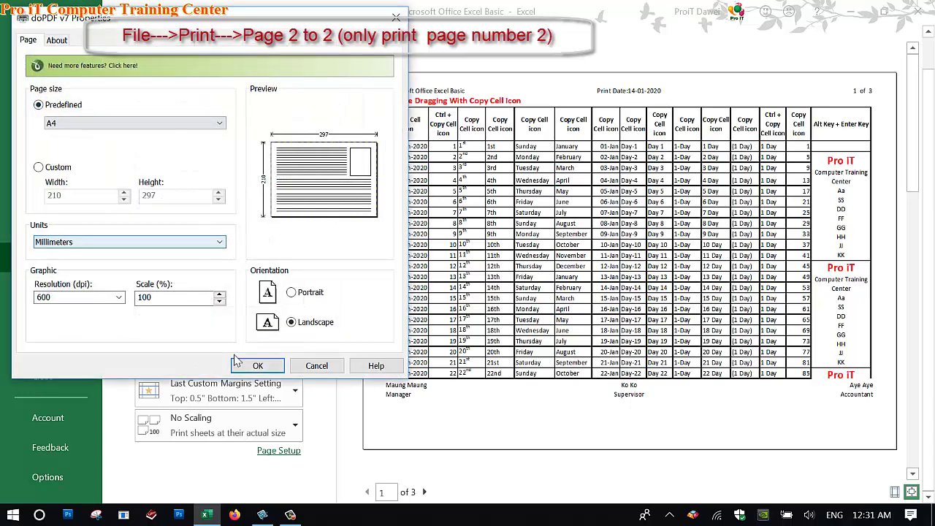
left_click(238, 364)
left_click(165, 77)
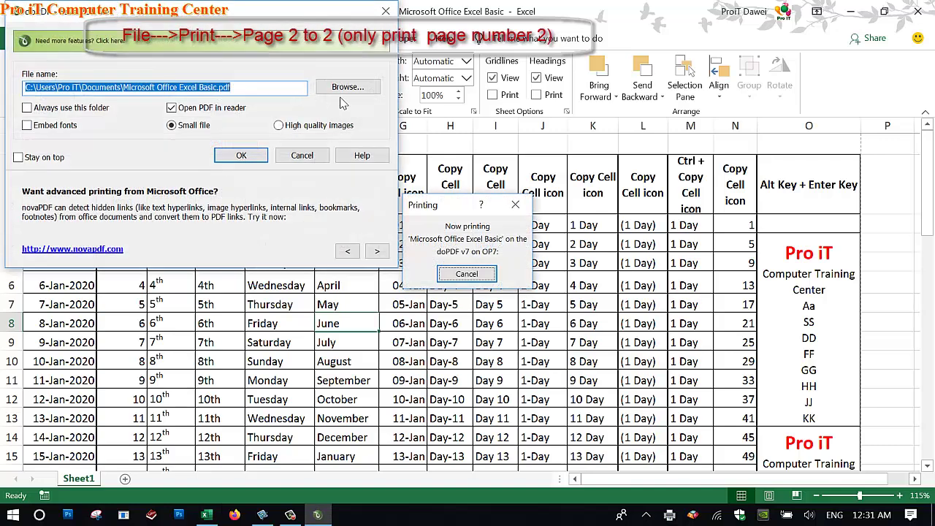
Save the PDF as 'page rage' in D:\Video Record and confirm doPDF's settings.
left_click(344, 88)
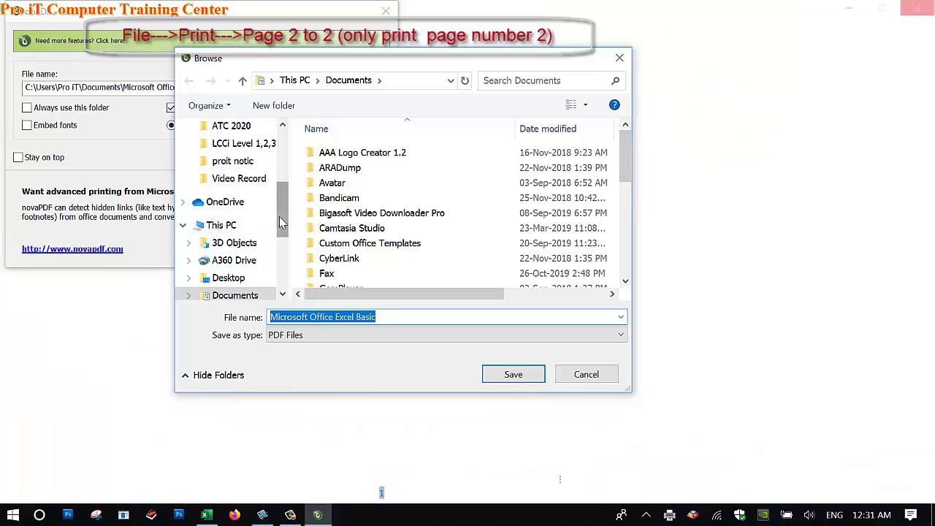
left_click(222, 225)
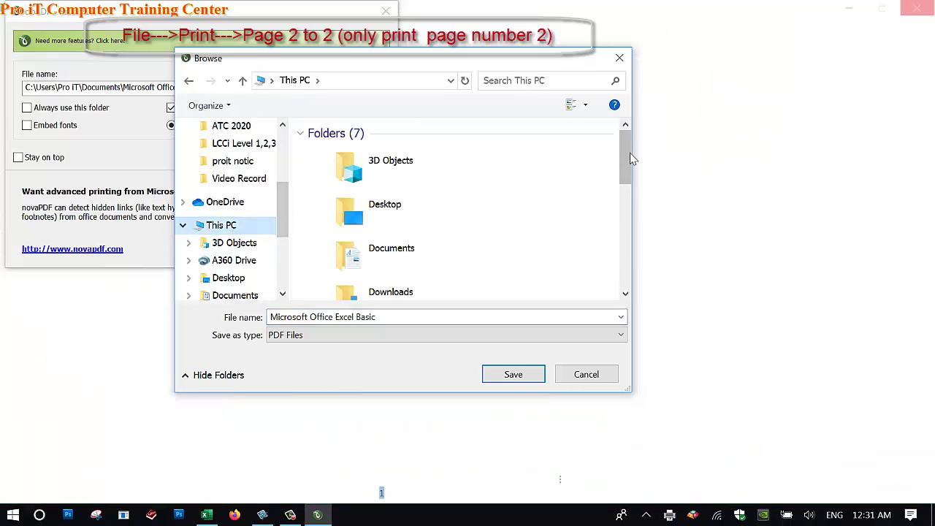
left_click_drag(627, 157, 627, 243)
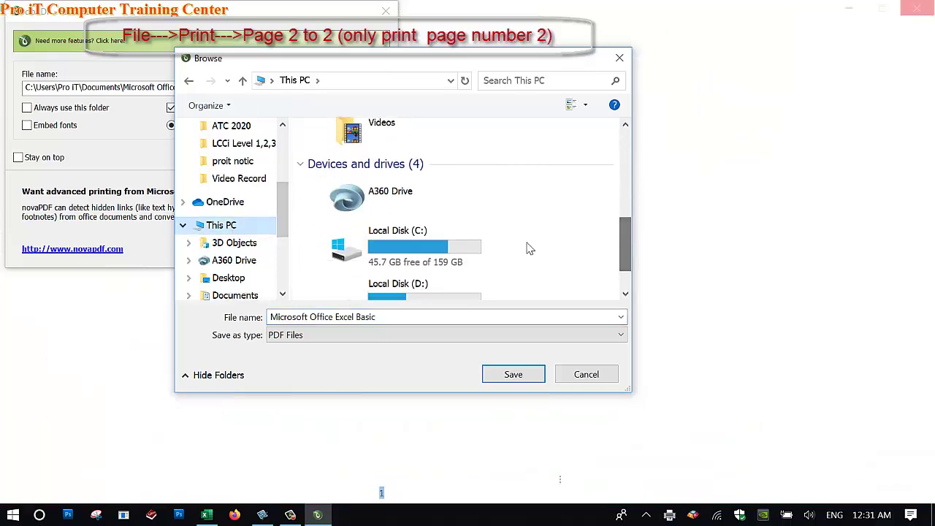
left_click(429, 287)
double_click(429, 287)
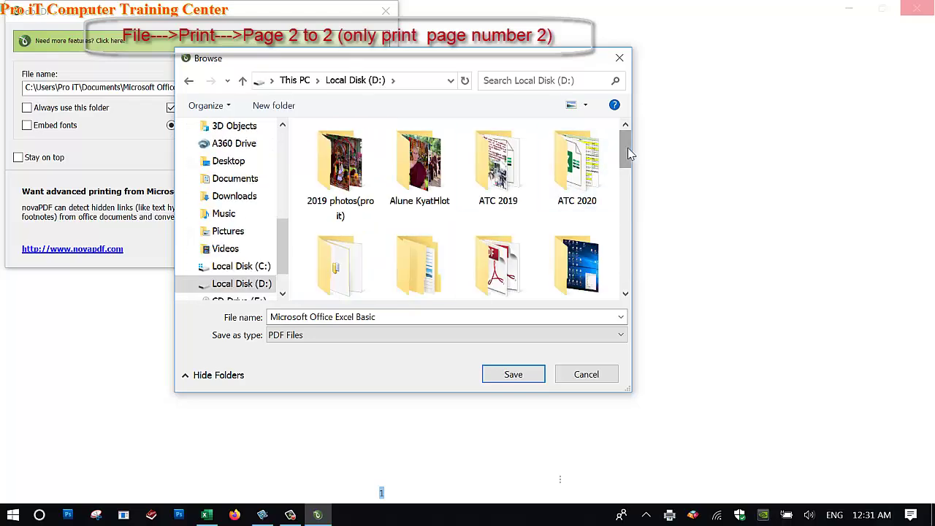
left_click_drag(626, 147, 625, 261)
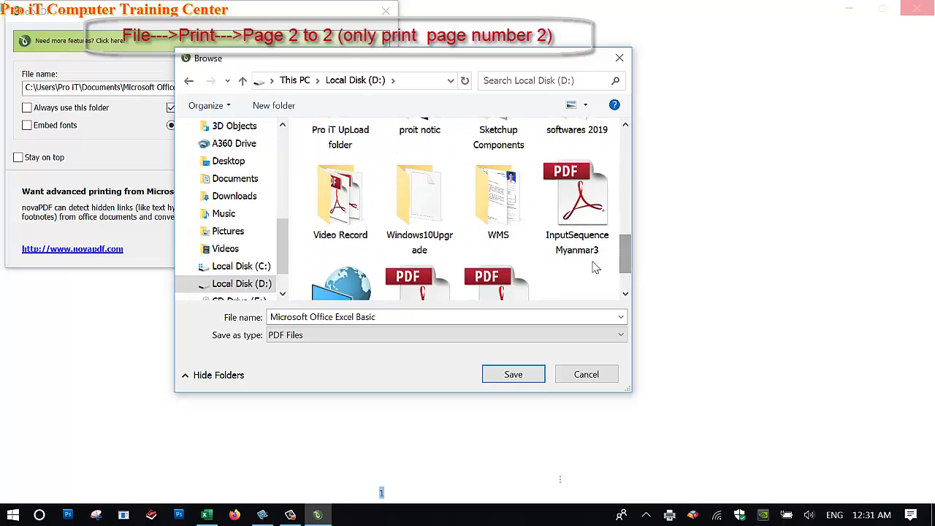
double_click(348, 209)
left_click(383, 319)
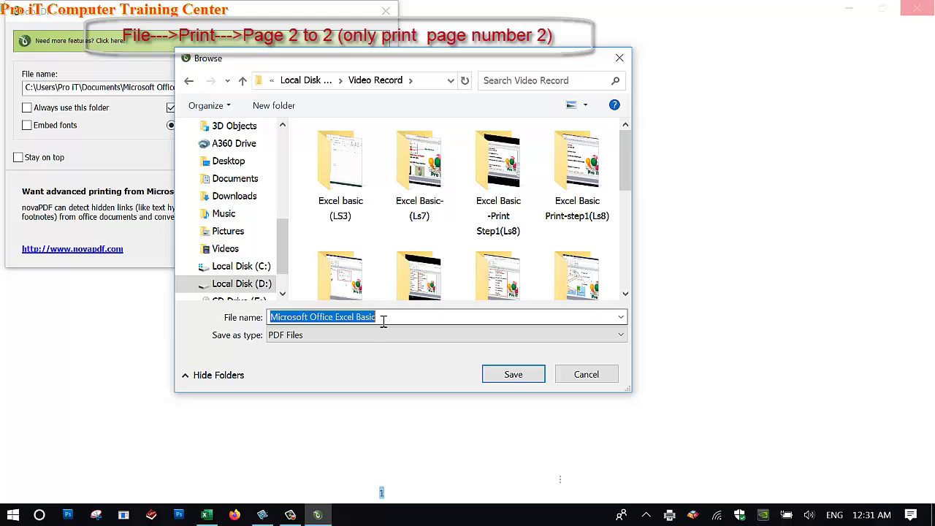
type("page rage")
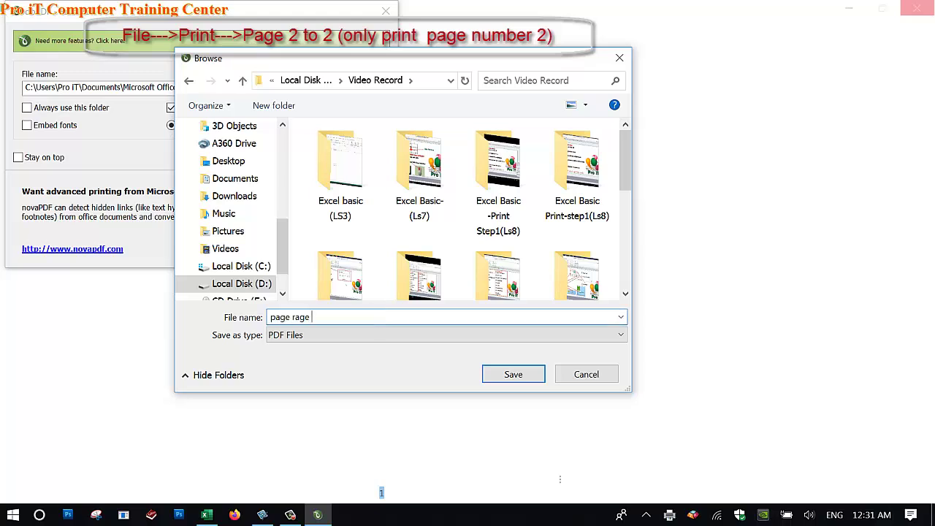
left_click(504, 376)
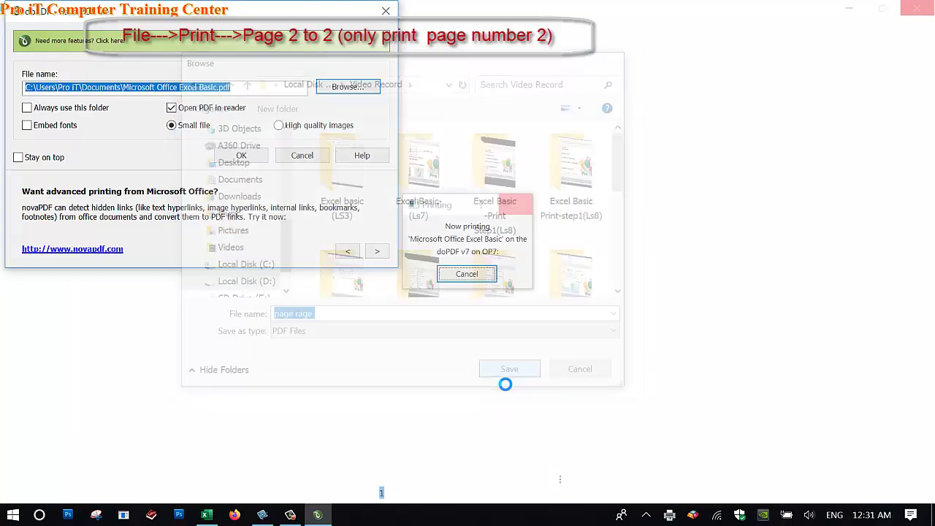
left_click(241, 155)
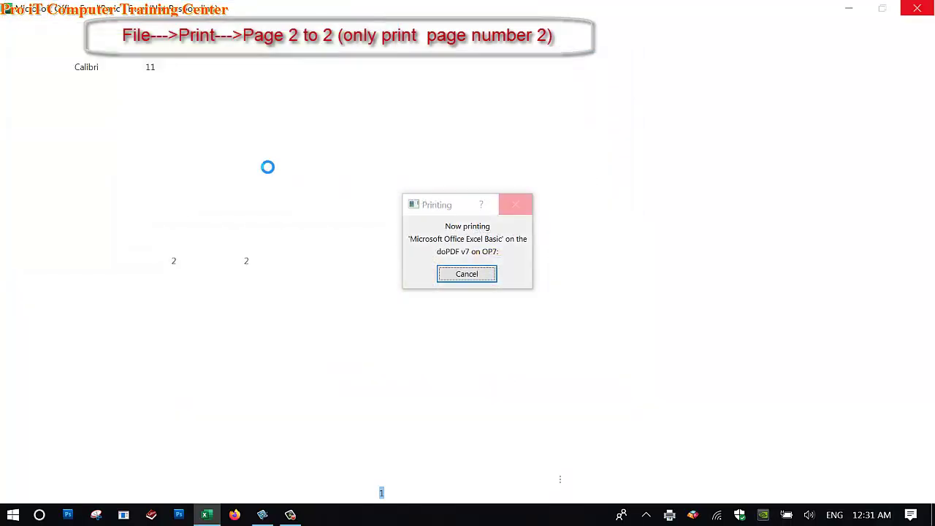
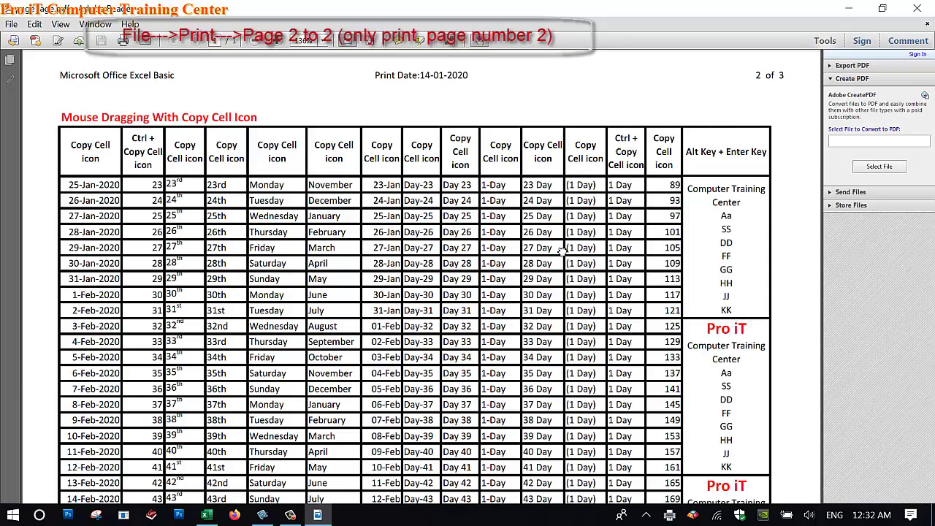
Review the one-page PDF of worksheet page 2 in Adobe Reader, then close it.
scroll(555, 234, "down", 3)
scroll(548, 212, "up", 3)
scroll(543, 189, "down", 3)
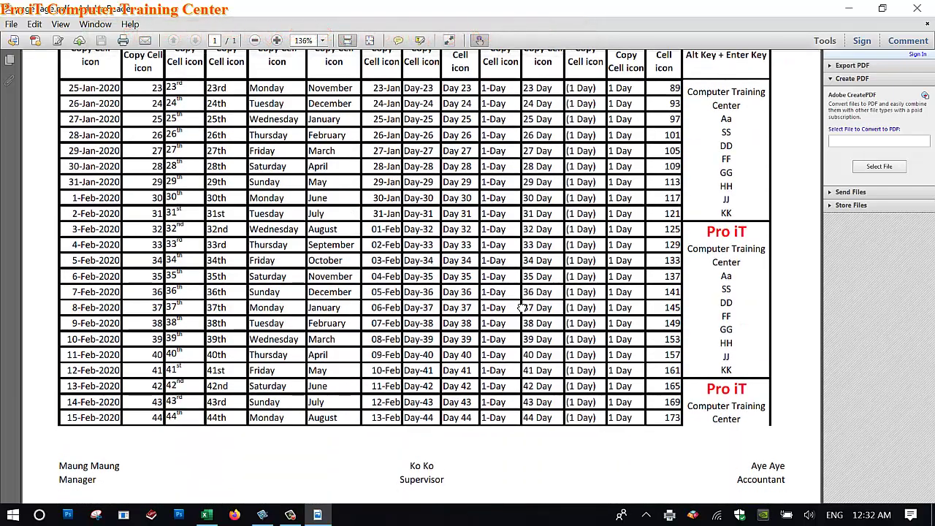
scroll(526, 187, "down", 1)
scroll(516, 409, "up", 1)
scroll(515, 409, "up", 1)
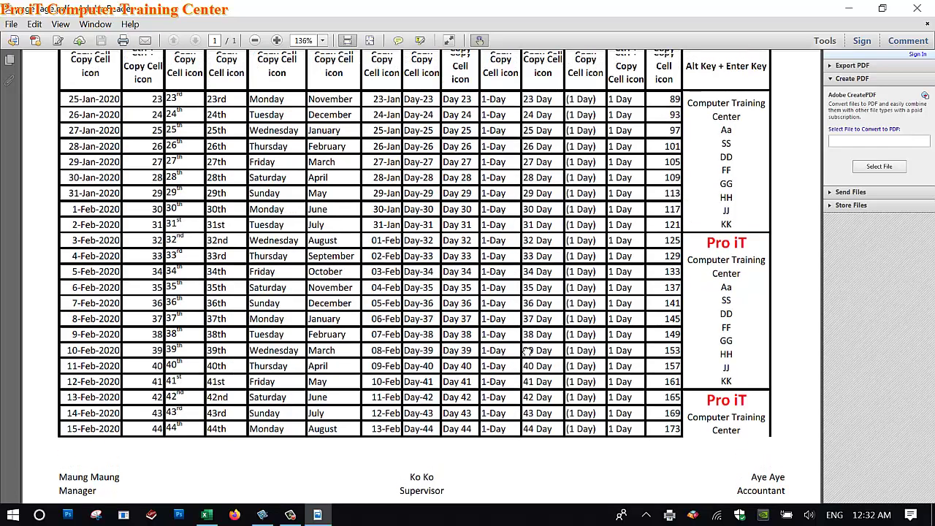
scroll(547, 234, "up", 2)
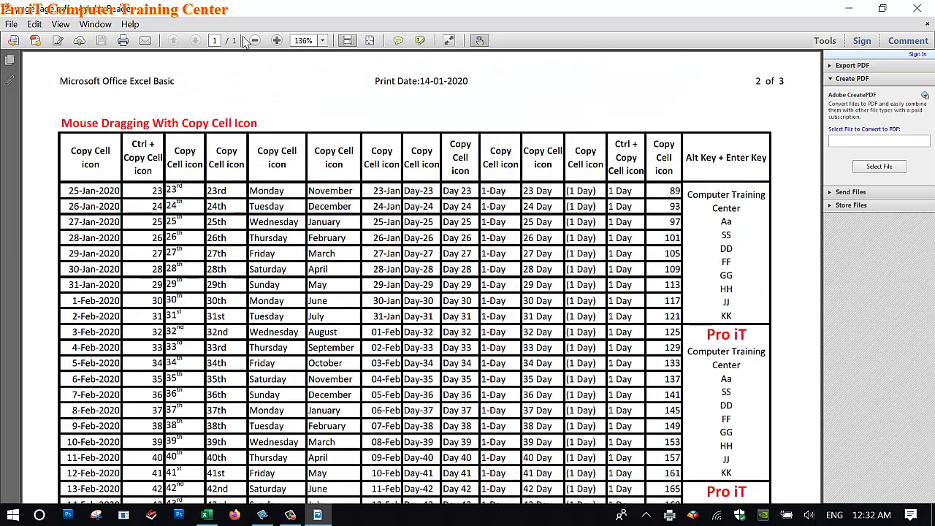
left_click(917, 8)
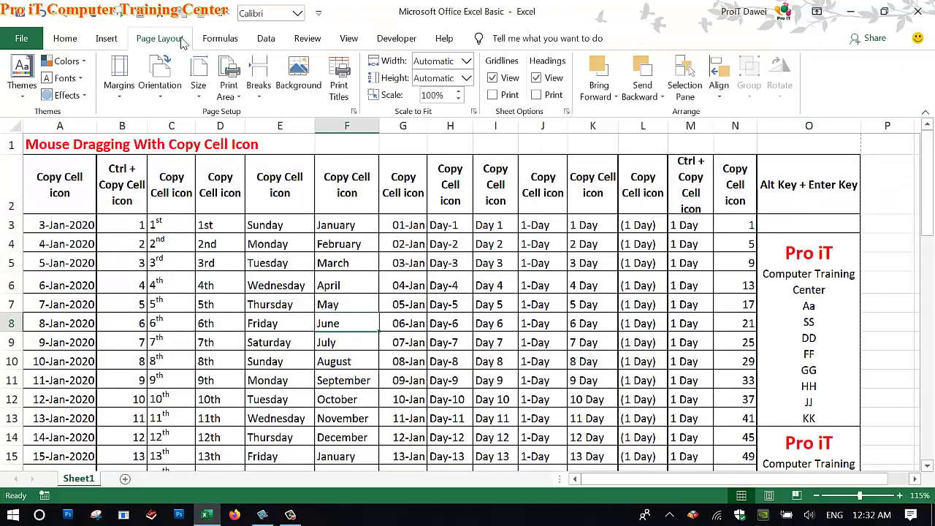
Print worksheet pages 2 through 3 on the doPDF v7 printer.
left_click(22, 40)
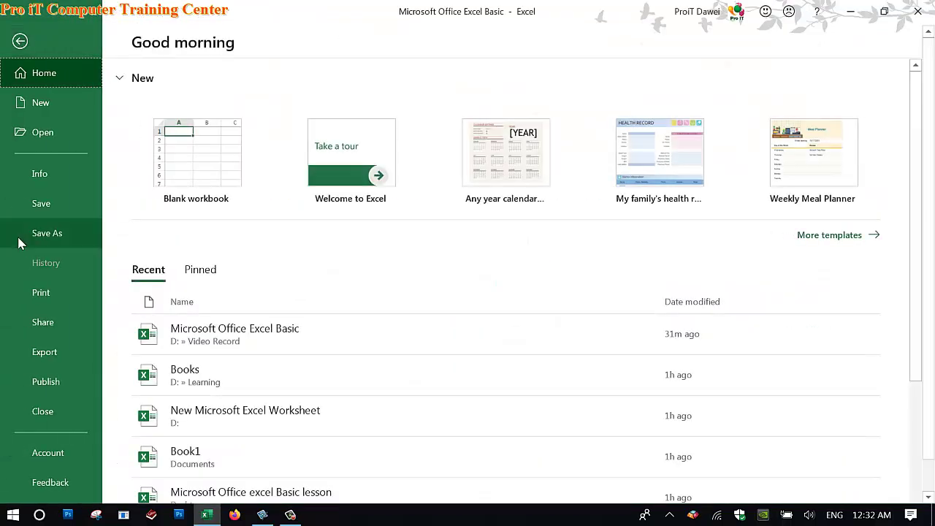
left_click(26, 294)
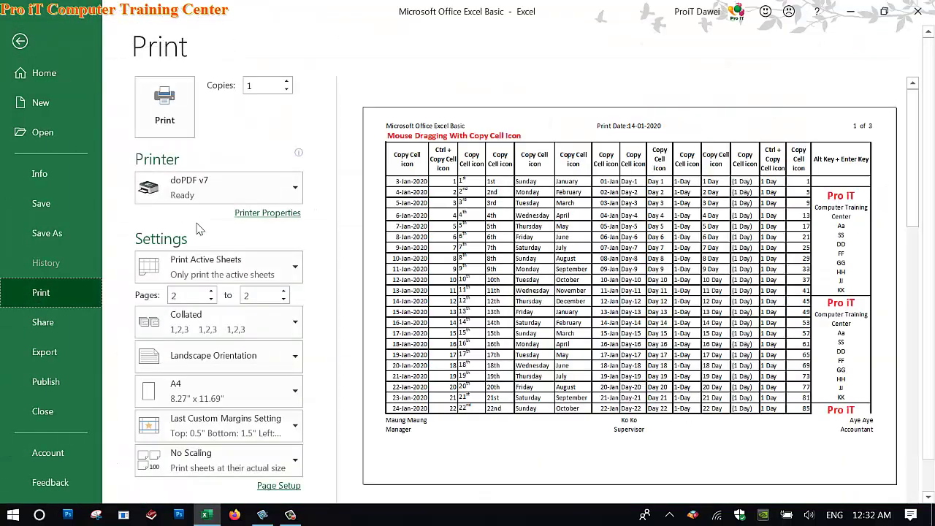
left_click_drag(181, 295, 164, 295)
double_click(274, 300)
type("3")
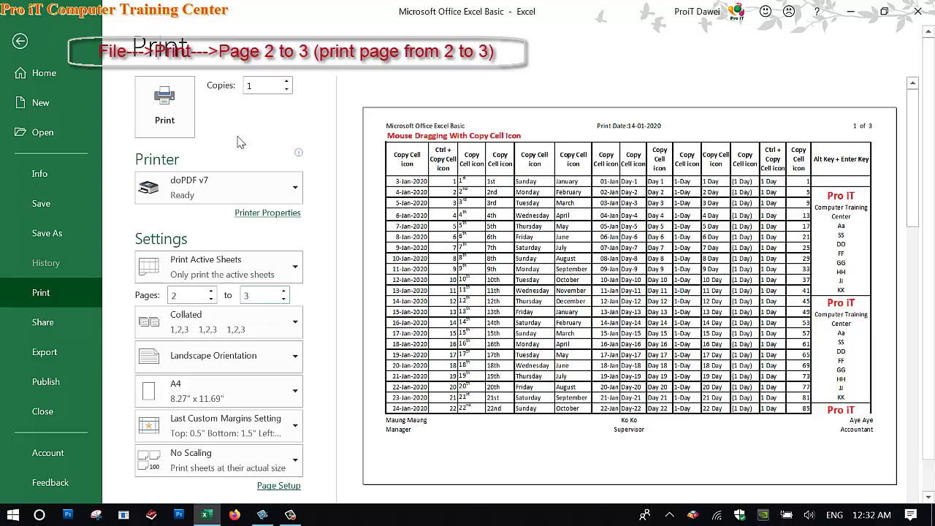
left_click(167, 109)
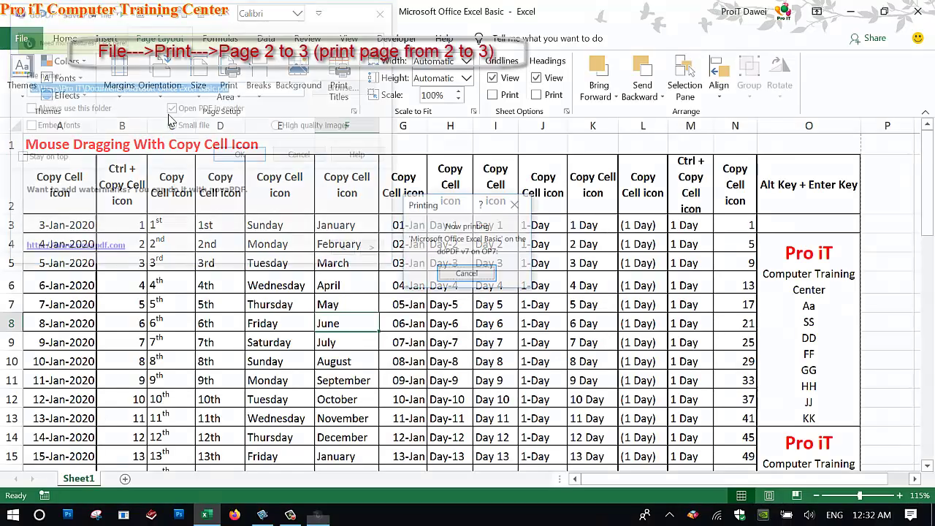
Save the doPDF output as 'print rage' in D:\Video Record and create the PDF.
left_click(334, 86)
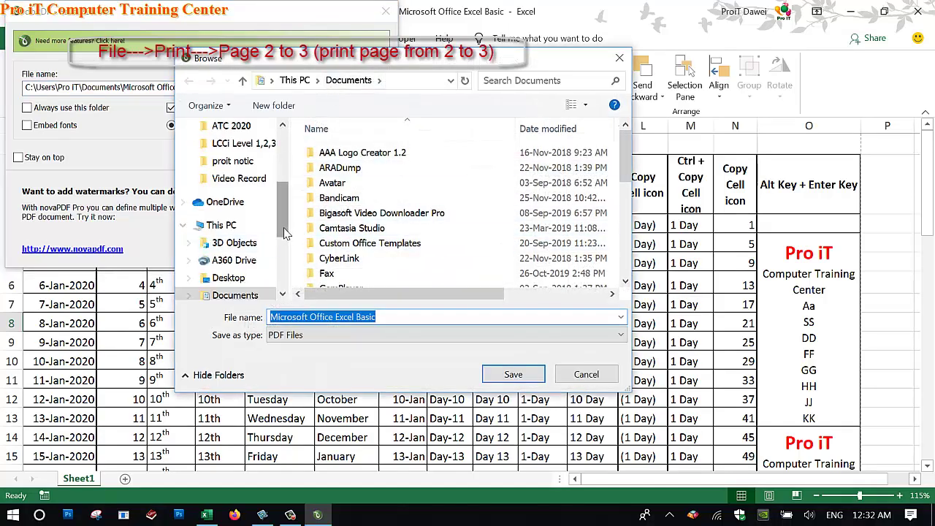
scroll(285, 232, "down", 2)
left_click(241, 267)
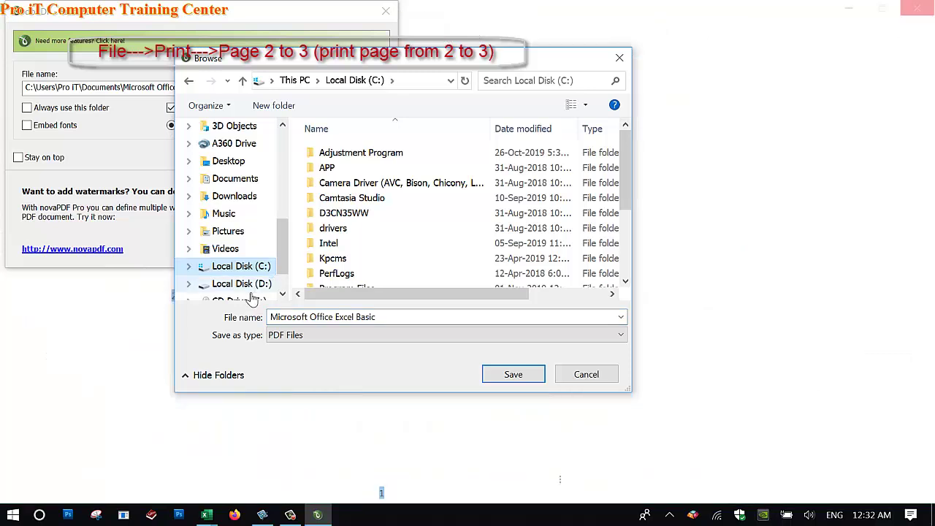
left_click(247, 284)
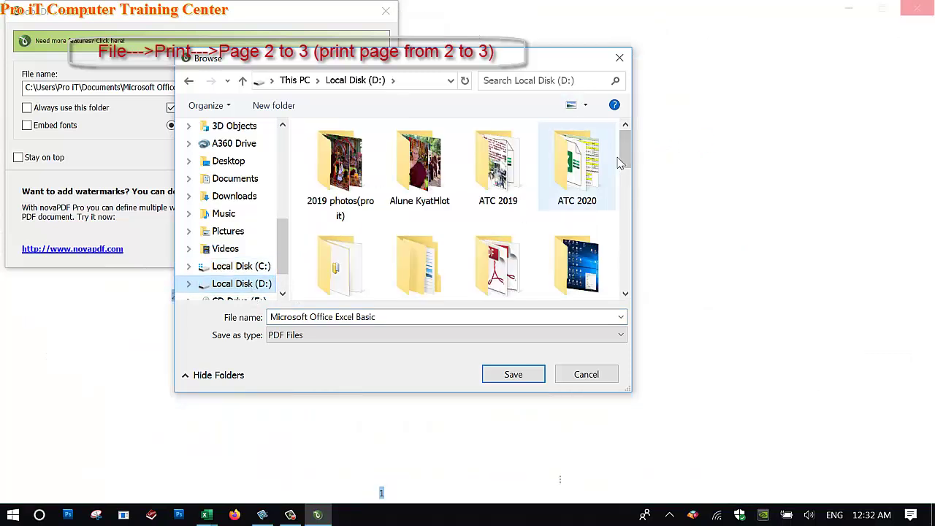
left_click_drag(620, 161, 632, 234)
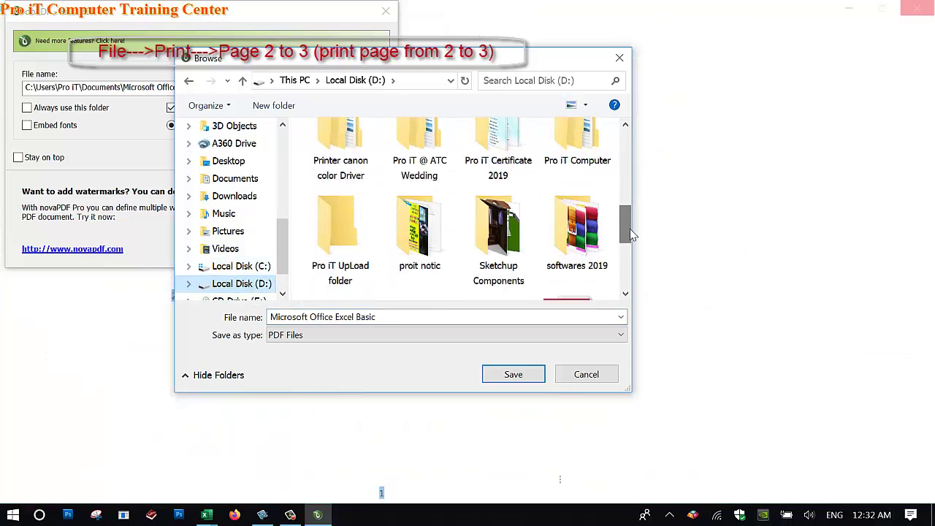
left_click_drag(631, 234, 631, 256)
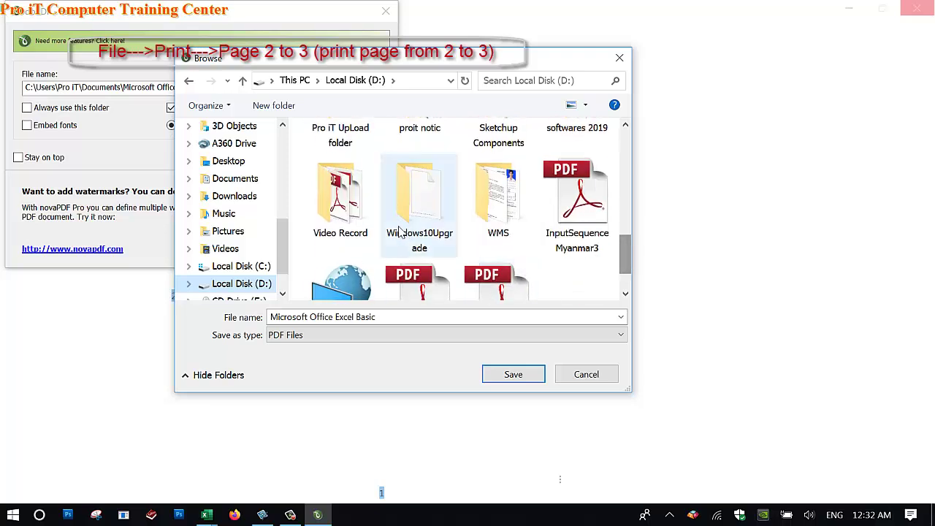
double_click(341, 212)
left_click(391, 321)
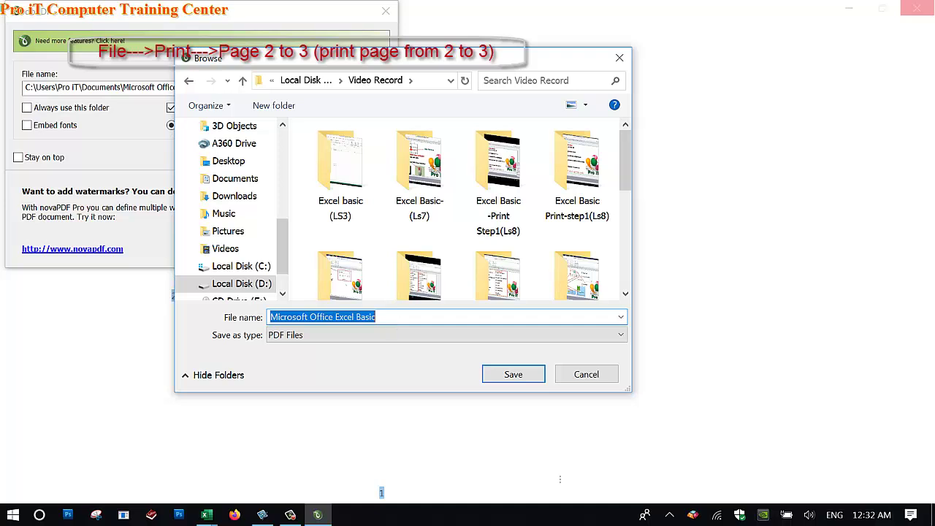
type("print rage")
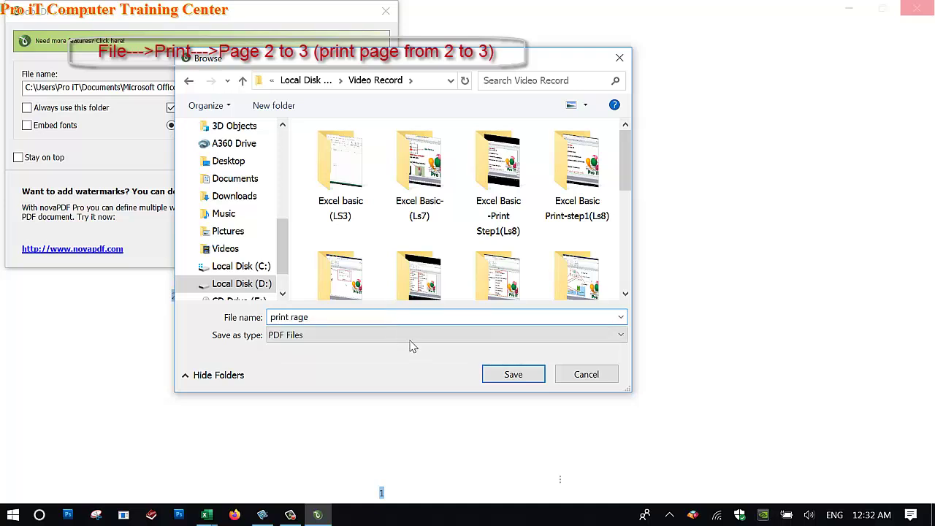
left_click(511, 374)
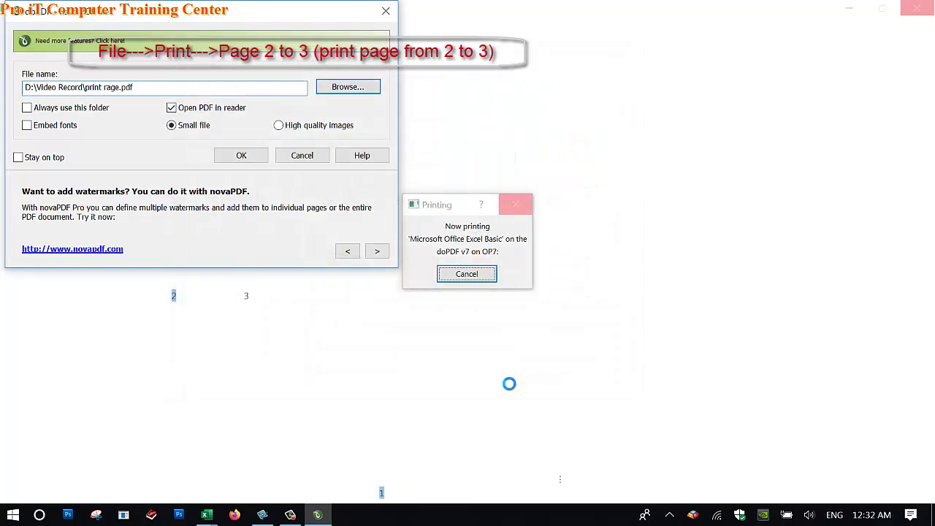
left_click(241, 156)
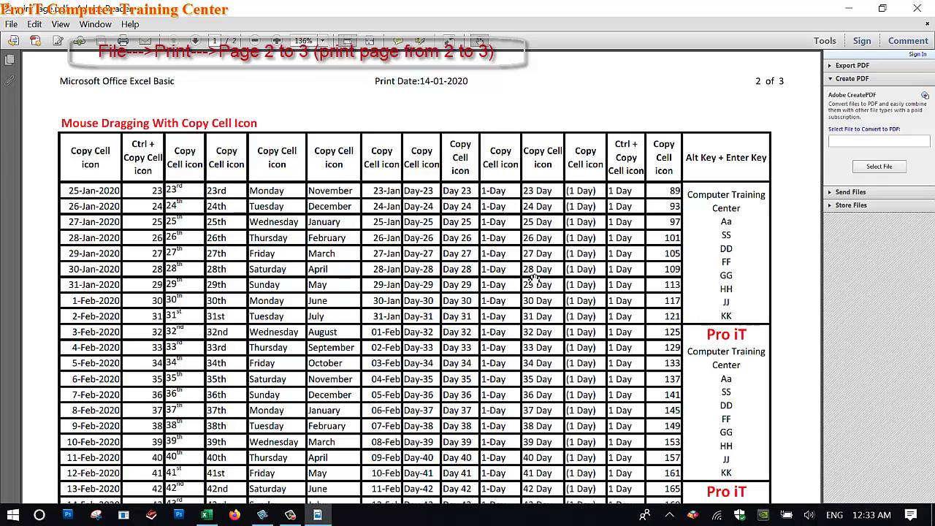
Scroll through both PDF pages, worksheet pages 2 and 3, then close Adobe Reader.
scroll(527, 311, "down", 3)
scroll(515, 314, "down", 1)
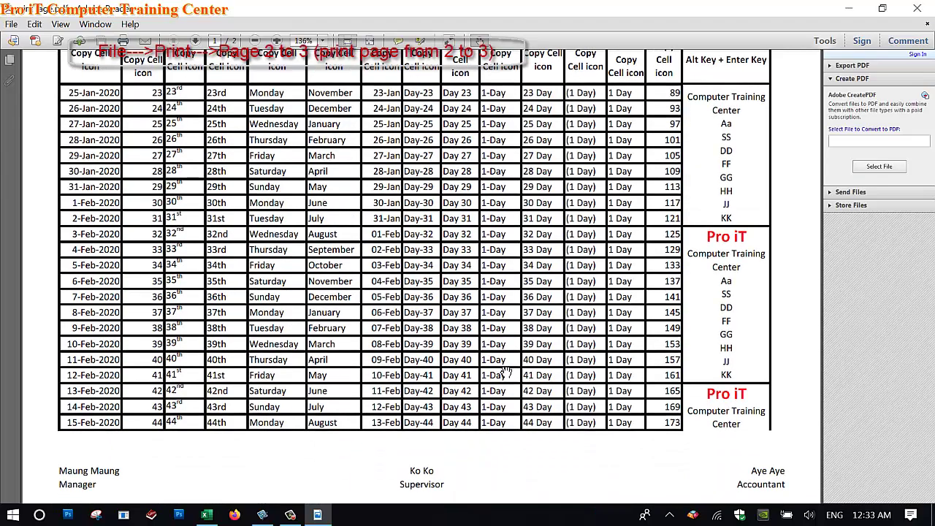
scroll(500, 325, "down", 4)
scroll(496, 292, "down", 2)
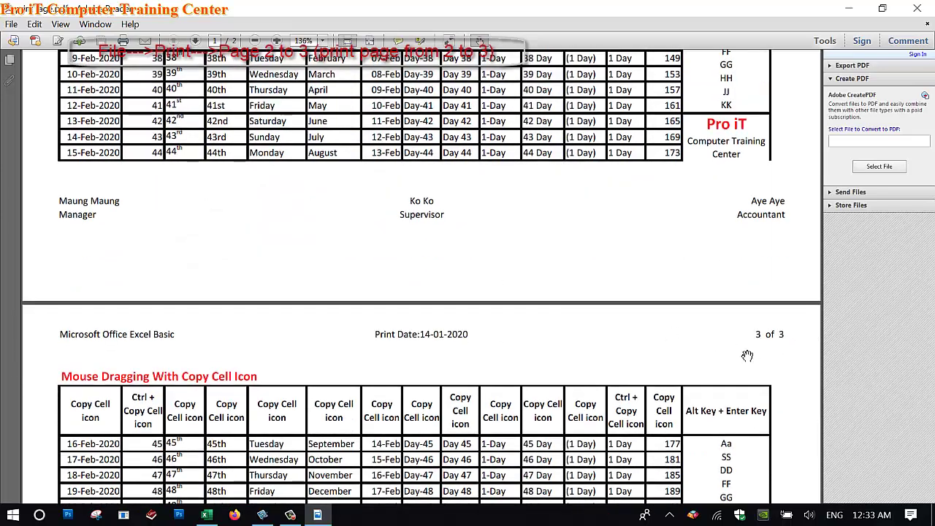
scroll(540, 343, "down", 3)
scroll(524, 438, "down", 2)
scroll(519, 350, "down", 2)
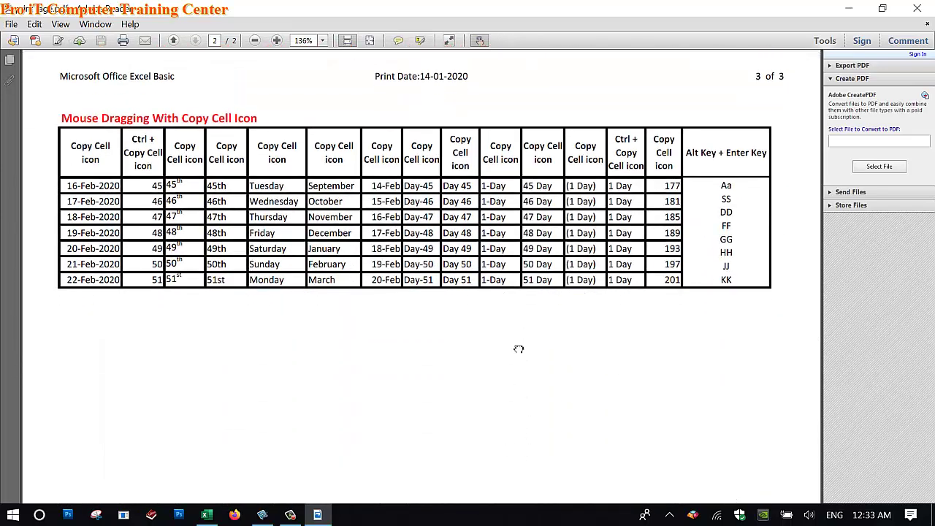
scroll(514, 409, "down", 2)
scroll(518, 421, "down", 1)
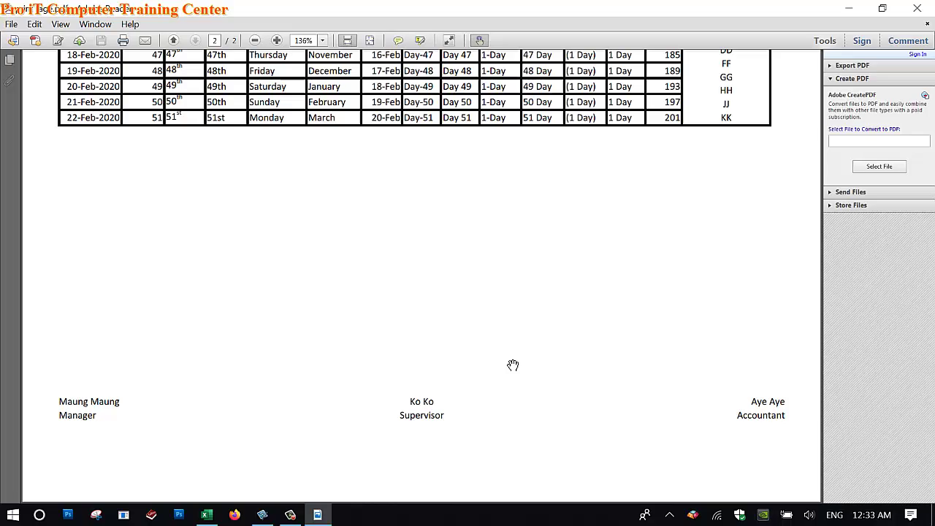
scroll(502, 232, "up", 5)
scroll(476, 401, "up", 5)
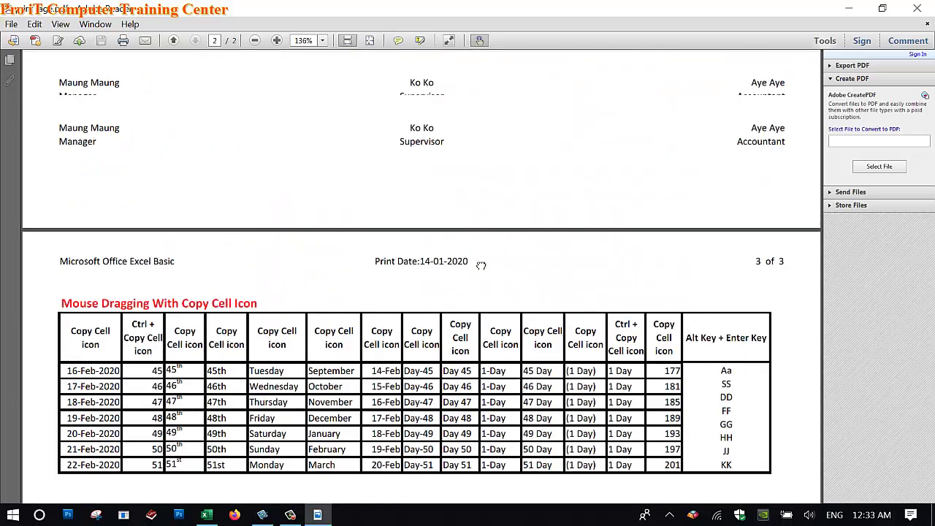
scroll(479, 263, "up", 5)
scroll(584, 217, "up", 5)
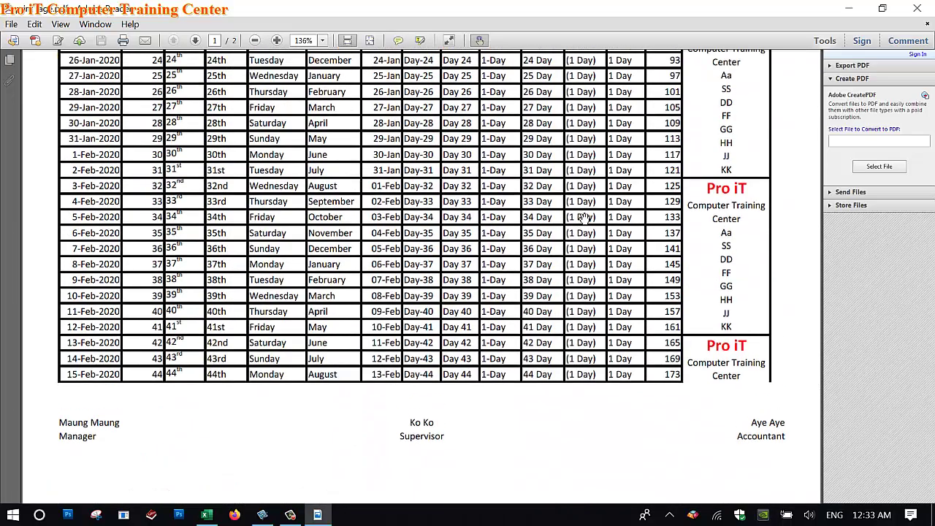
left_click(916, 8)
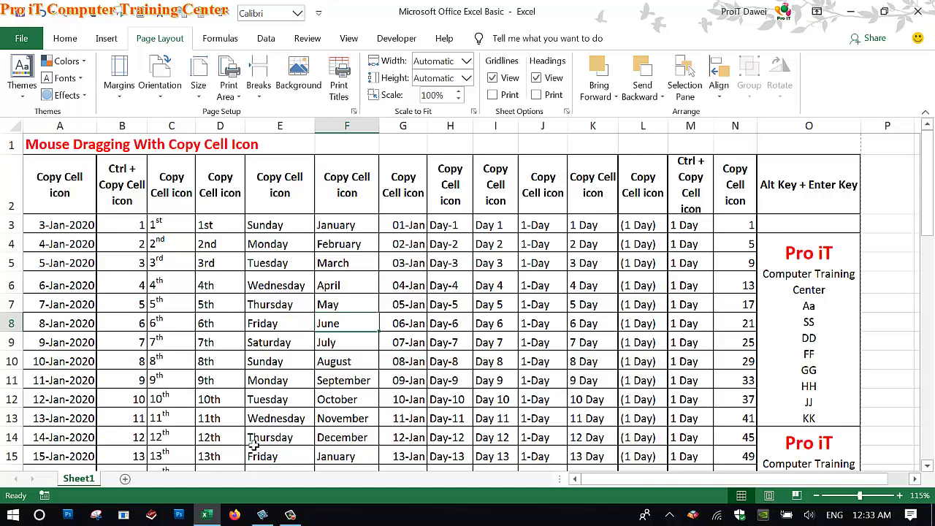
left_click(262, 514)
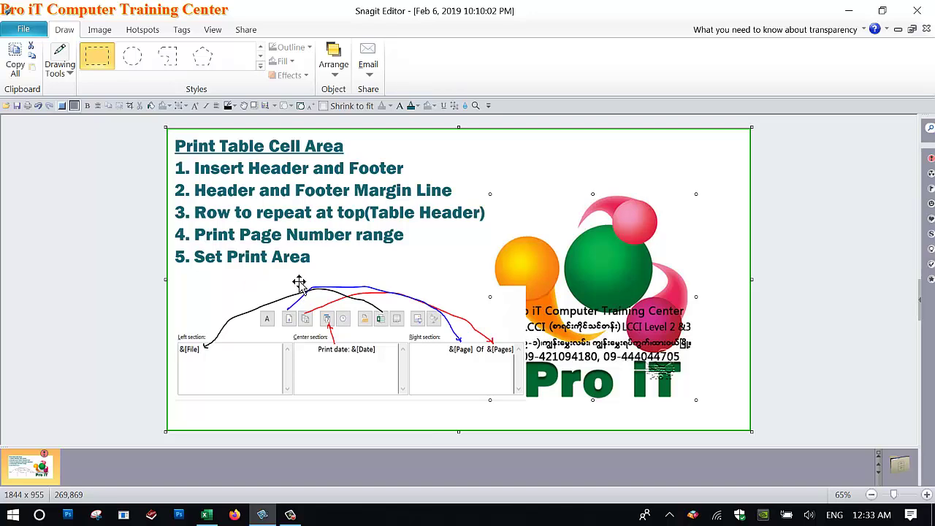
left_click(208, 514)
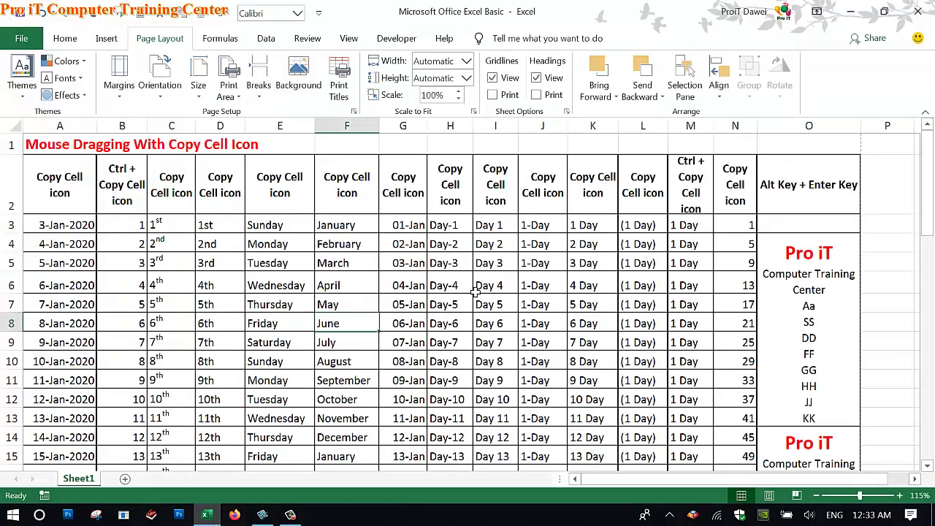
Scroll the Excel worksheet to bring the dated Copy Cell table into view.
left_click_drag(460, 304, 465, 301)
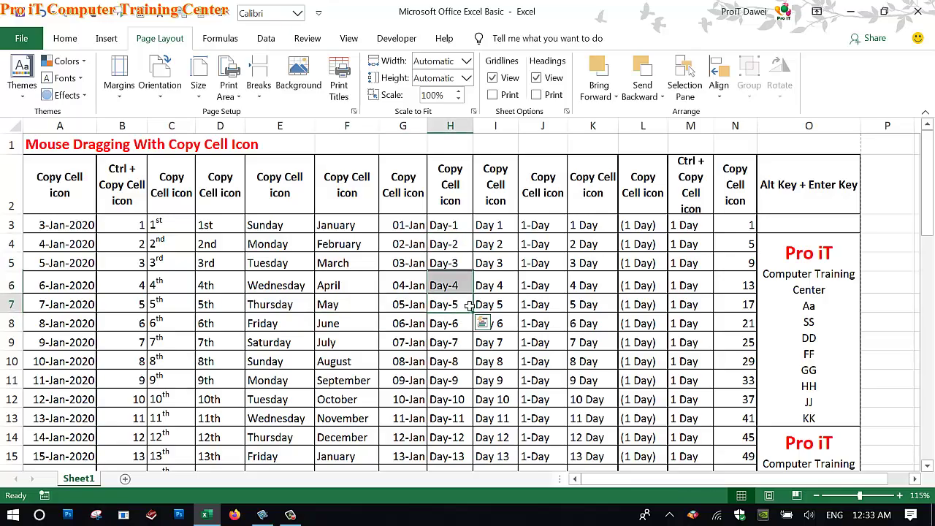
scroll(464, 300, "down", 10)
scroll(464, 300, "down", 4)
scroll(465, 301, "down", 5)
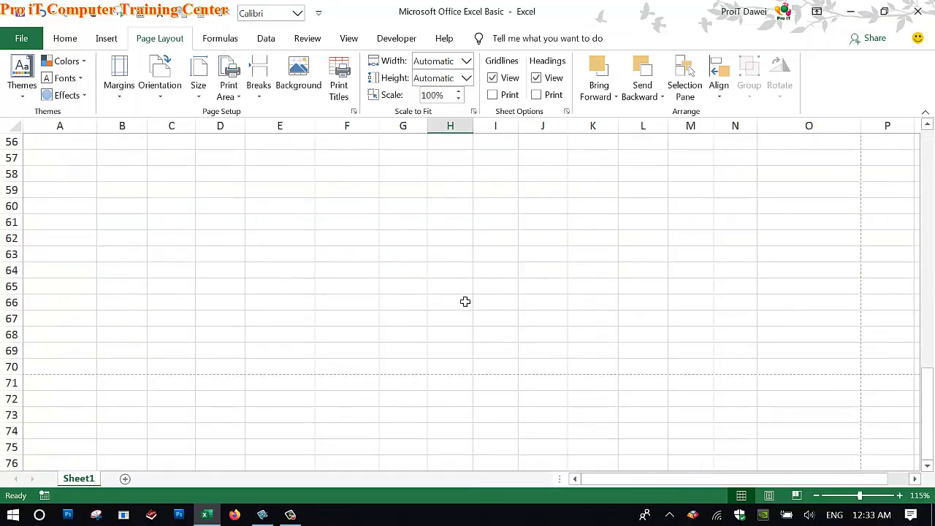
scroll(464, 300, "up", 6)
scroll(464, 301, "up", 5)
scroll(465, 300, "up", 2)
scroll(465, 301, "up", 4)
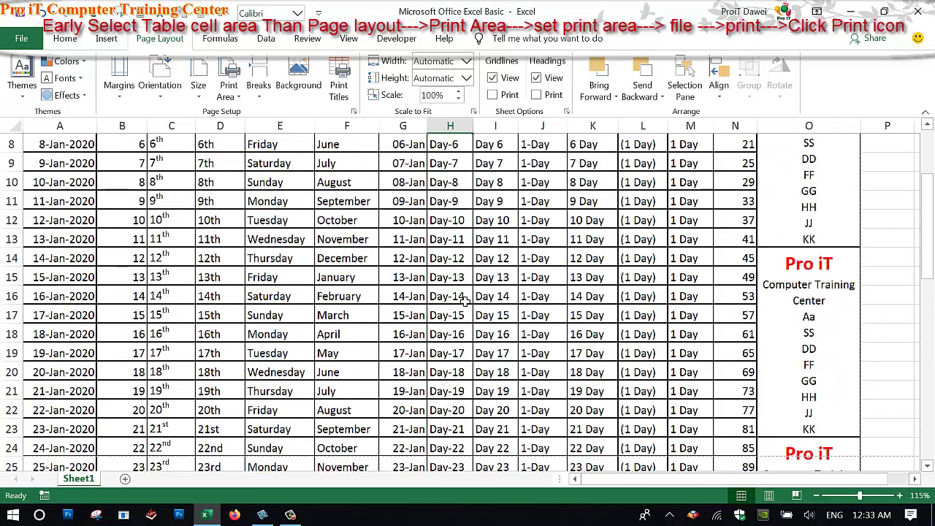
scroll(465, 301, "up", 3)
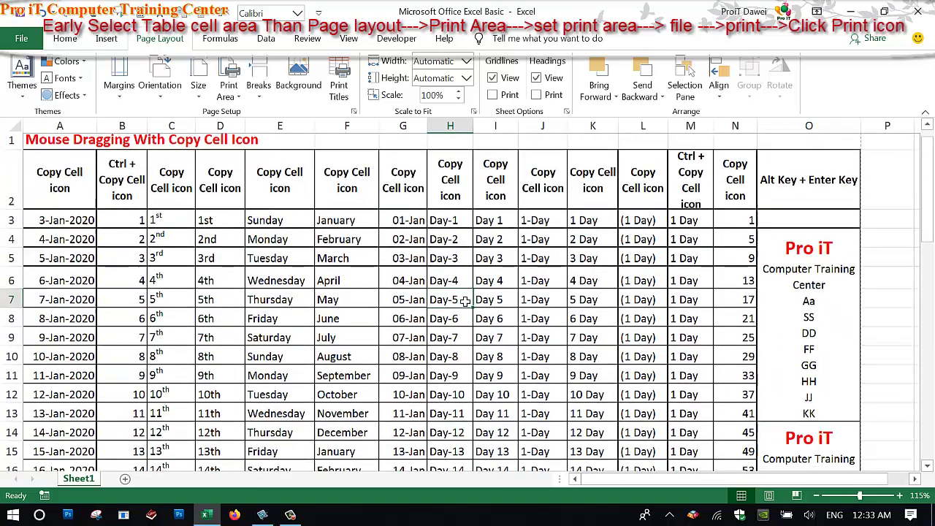
scroll(464, 301, "down", 2)
scroll(464, 301, "up", 2)
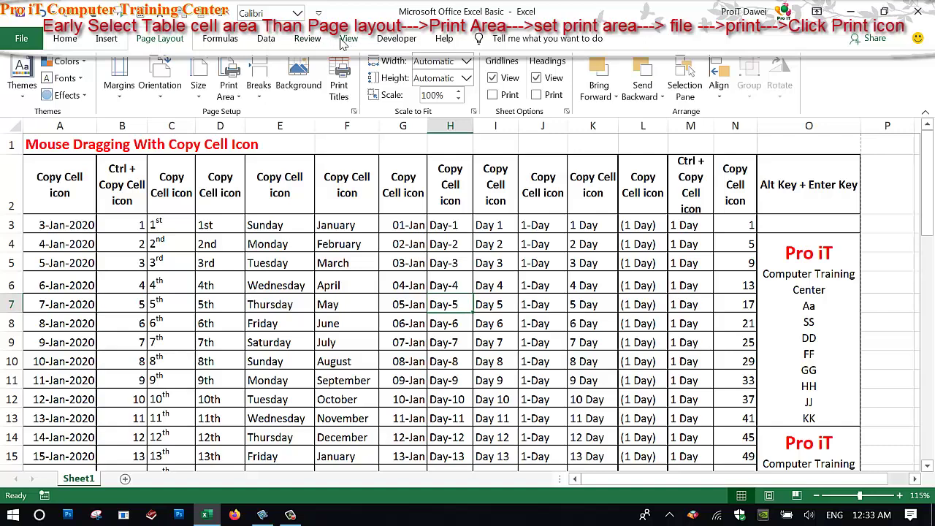
Switch the worksheet to Page Break Preview.
left_click(343, 41)
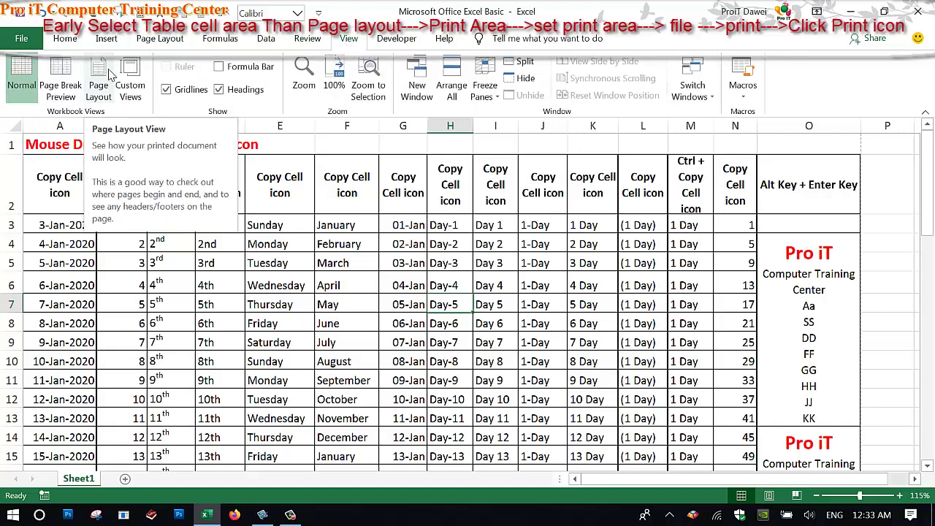
left_click(71, 73)
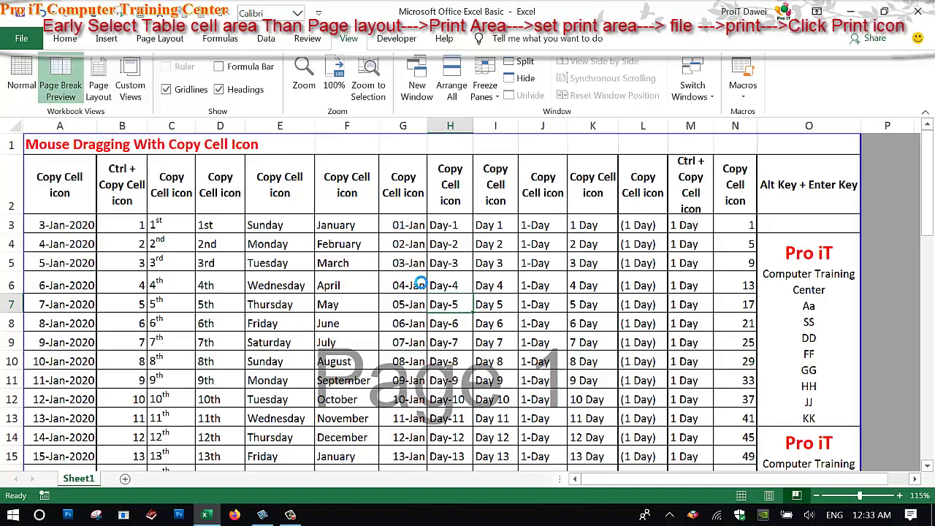
scroll(420, 283, "down", 2, "ctrl")
scroll(411, 325, "down", 4)
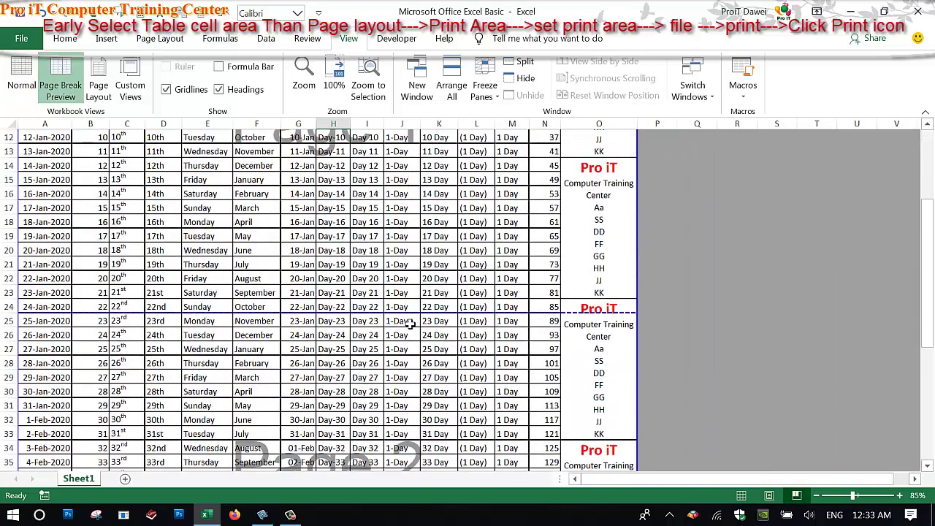
scroll(411, 326, "down", 6)
scroll(411, 325, "down", 1)
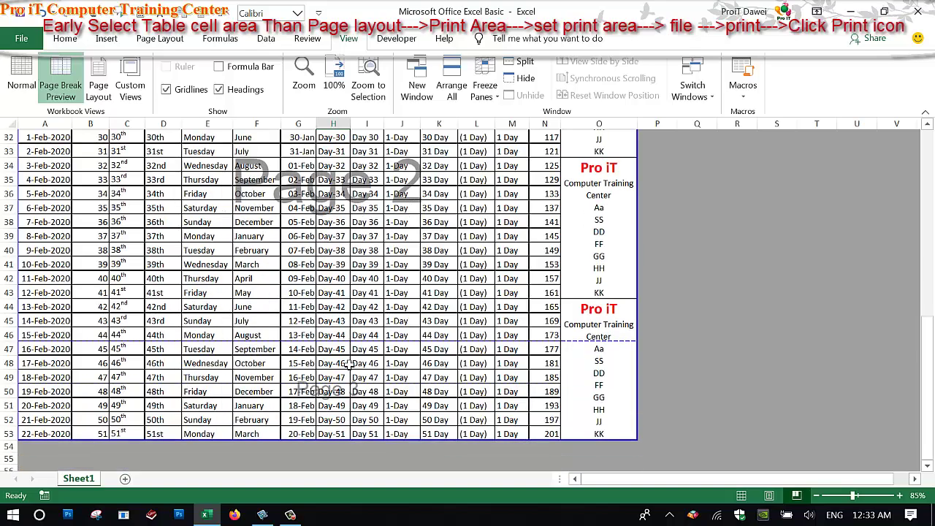
Select a cell on Page 2 and scroll to inspect the page boundaries.
left_click(349, 394)
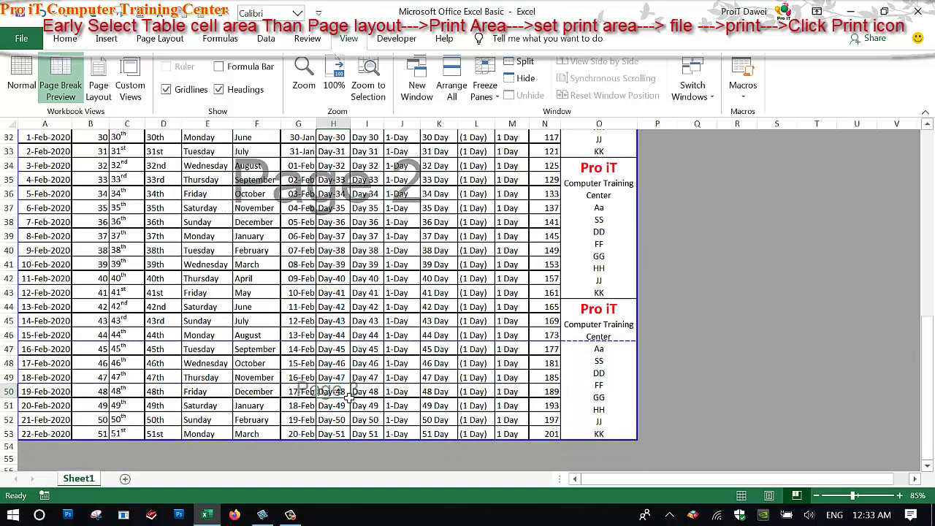
scroll(350, 343, "up", 3)
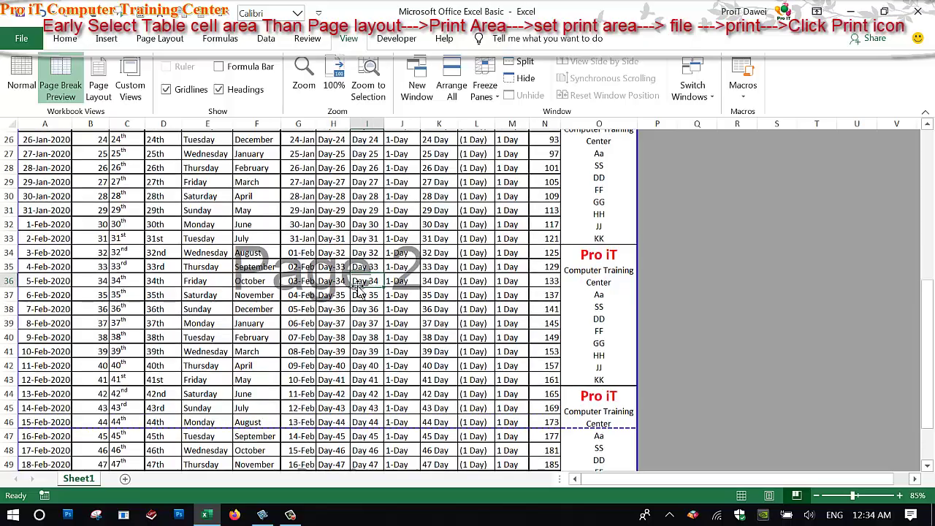
scroll(358, 290, "up", 5)
scroll(357, 290, "up", 4)
scroll(358, 290, "down", 2)
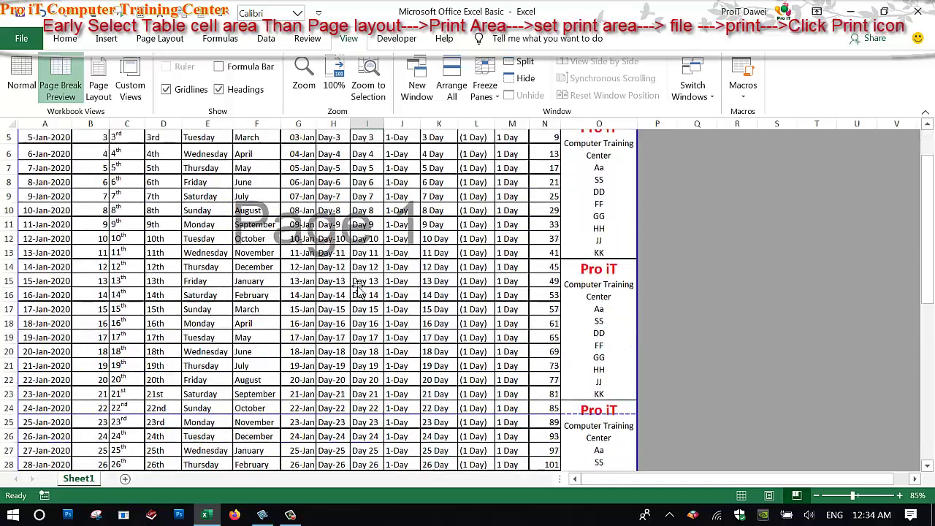
scroll(357, 290, "down", 3)
scroll(358, 290, "down", 4)
scroll(358, 290, "down", 1)
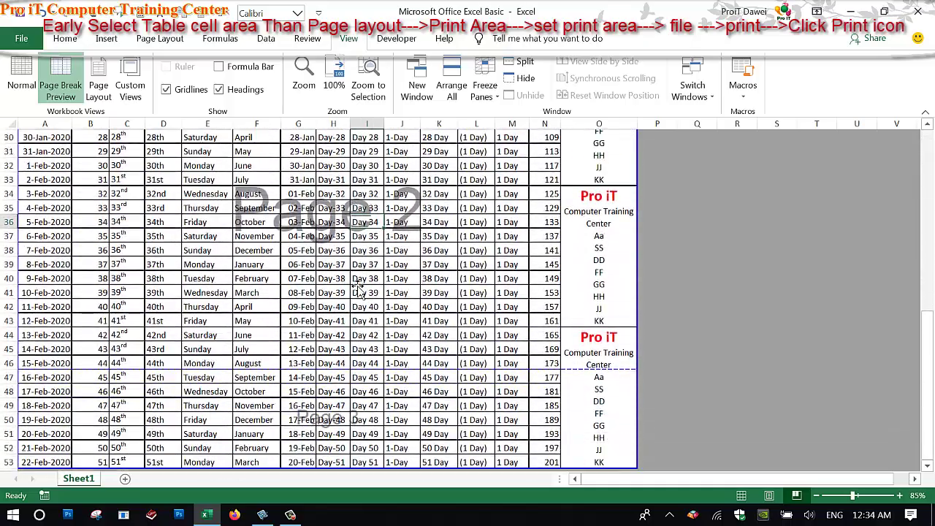
scroll(358, 290, "down", 1, "ctrl")
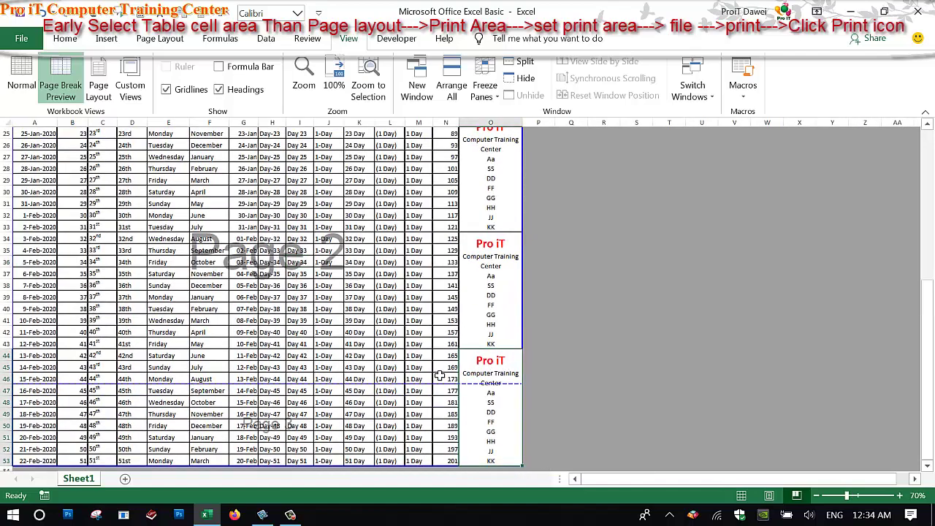
Fill table rows 25 to 46, columns A to N, with yellow.
mouse_move(416, 356)
left_mouse_down()
mouse_move(445, 367)
mouse_move(50, 212)
mouse_move(54, 221)
left_mouse_up()
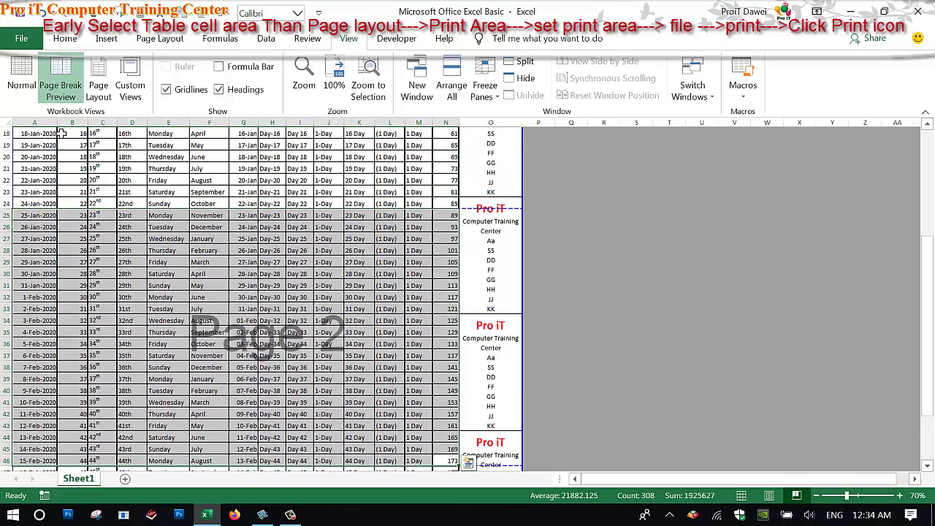
left_click(64, 39)
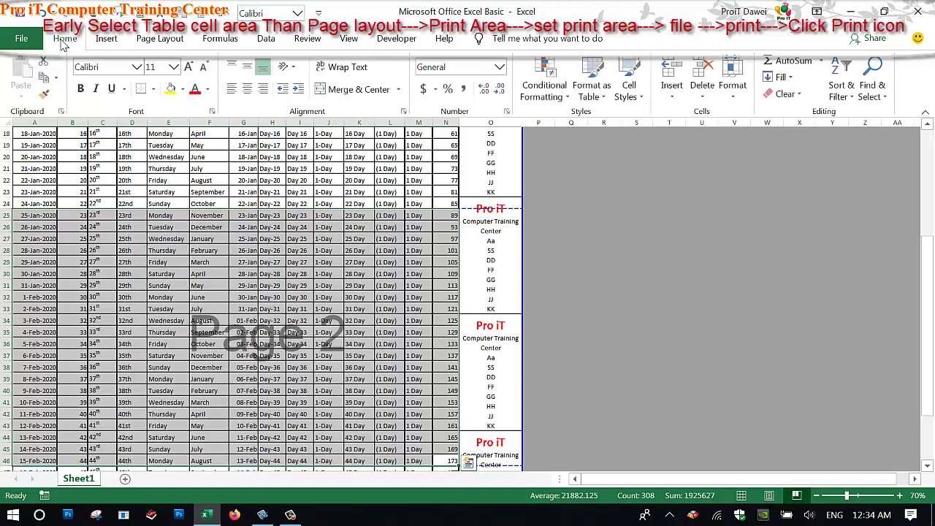
left_click(170, 89)
left_click(220, 269)
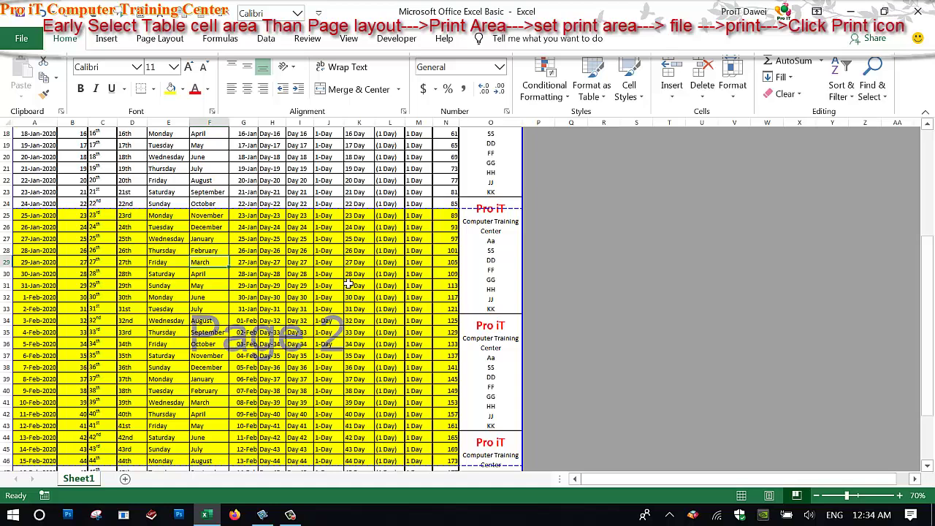
Try yellow on the adjacent Pro iT blocks, then undo that fill.
left_click_drag(463, 292, 490, 355)
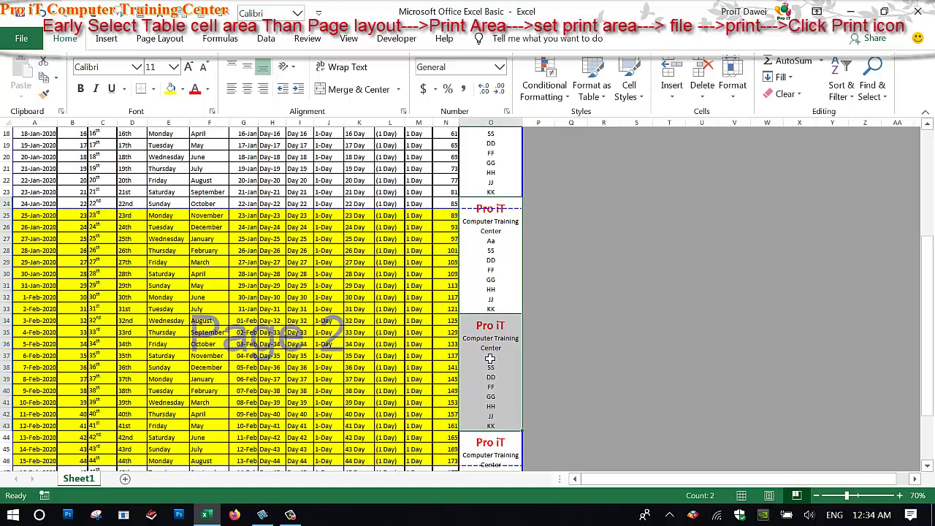
left_click(170, 88)
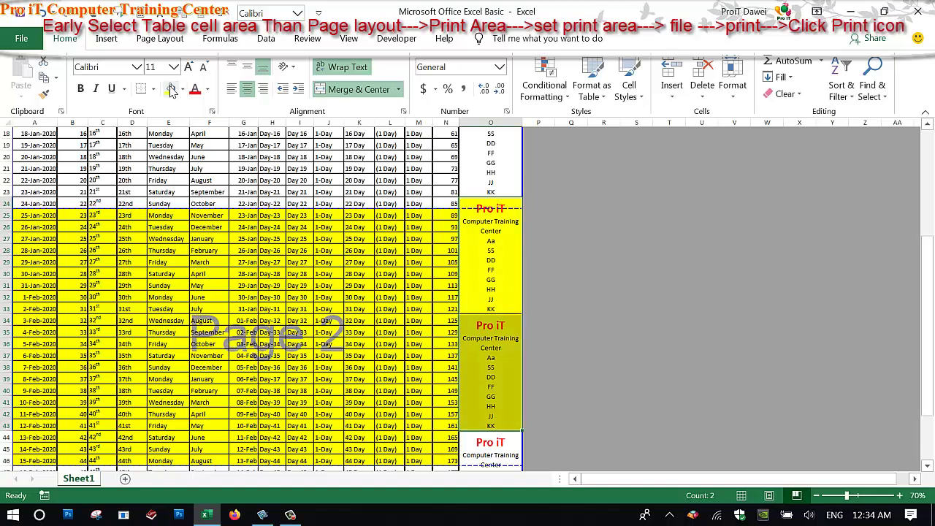
key("ctrl+z")
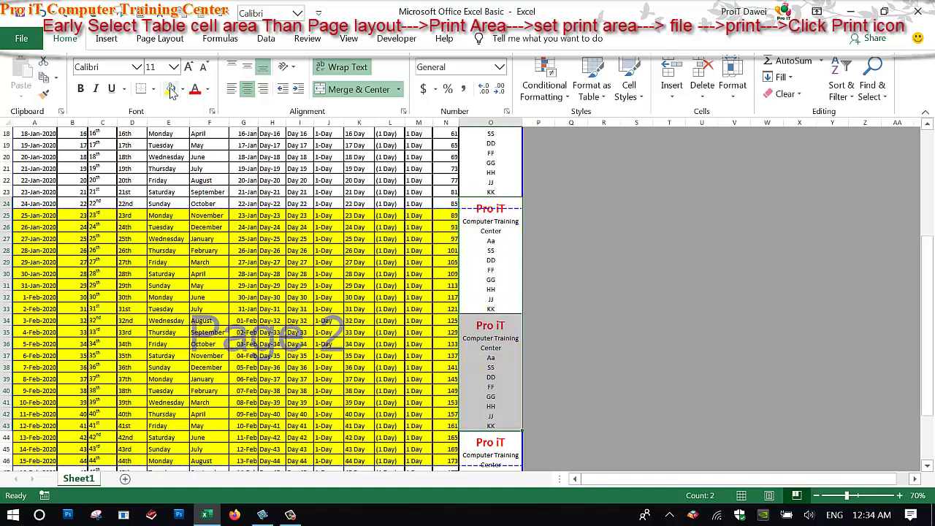
left_click(219, 246)
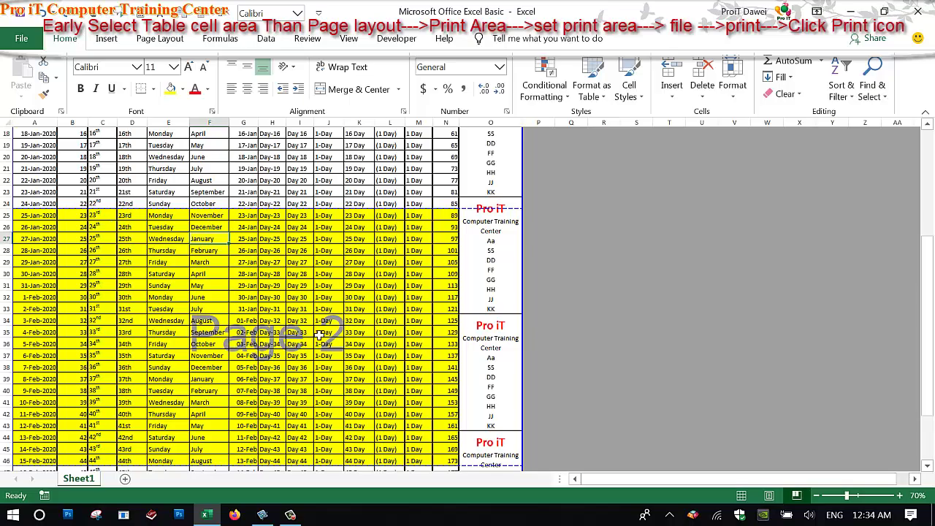
scroll(319, 334, "down", 3)
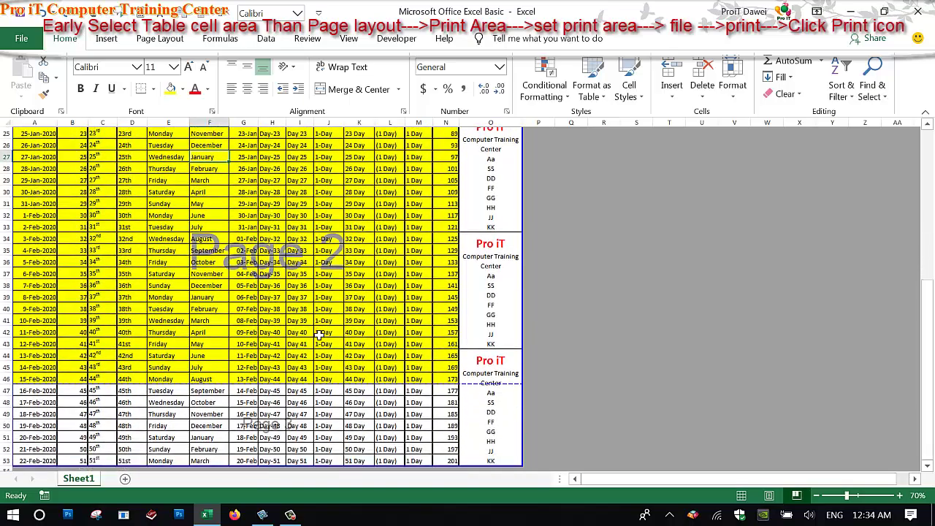
scroll(319, 334, "up", 1)
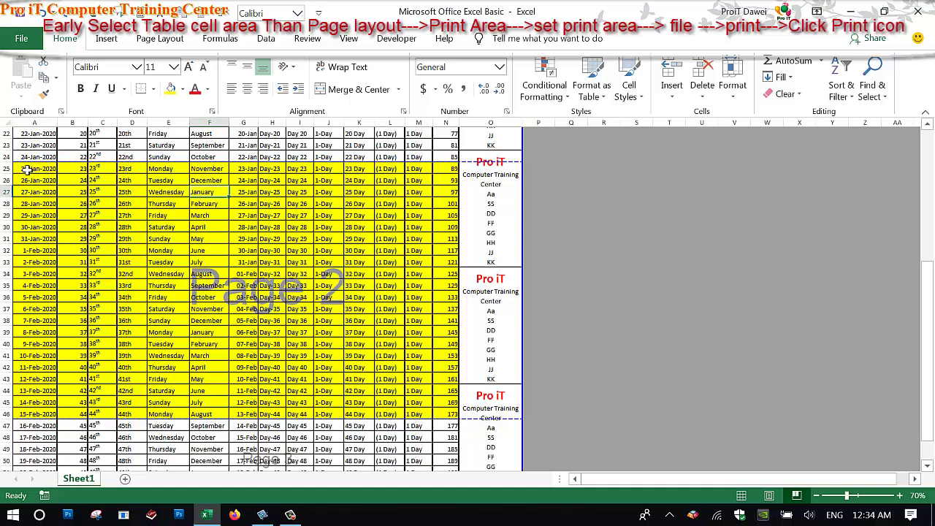
Set the yellow range A25:N46 as the print area.
left_click_drag(27, 169, 444, 415)
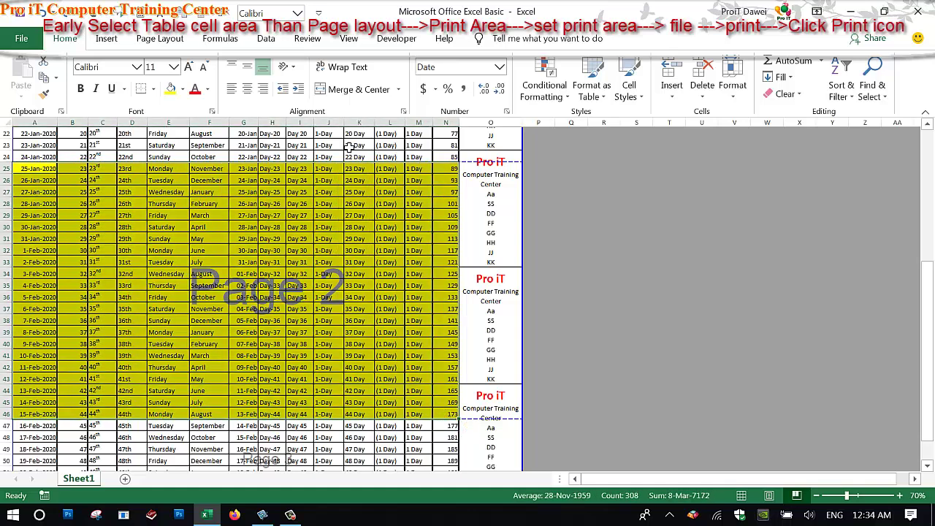
left_click(153, 39)
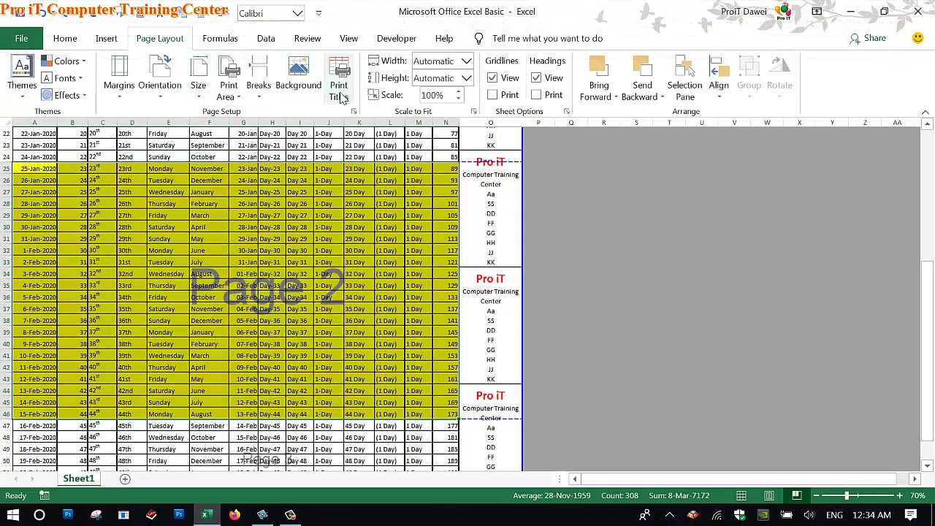
left_click(238, 98)
left_click(255, 115)
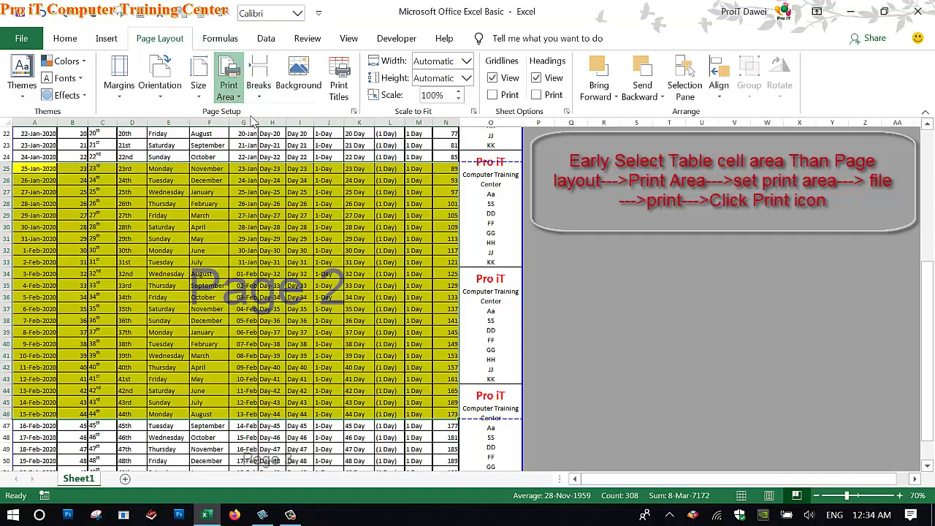
left_click(276, 208)
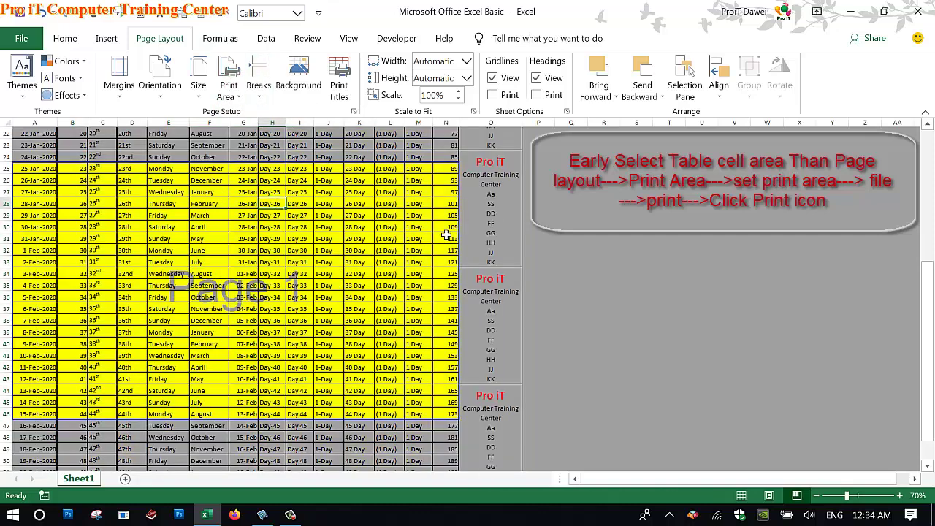
Scroll around to check the greyed non-printing rows outside the print area.
scroll(266, 278, "up", 2)
scroll(266, 277, "up", 1)
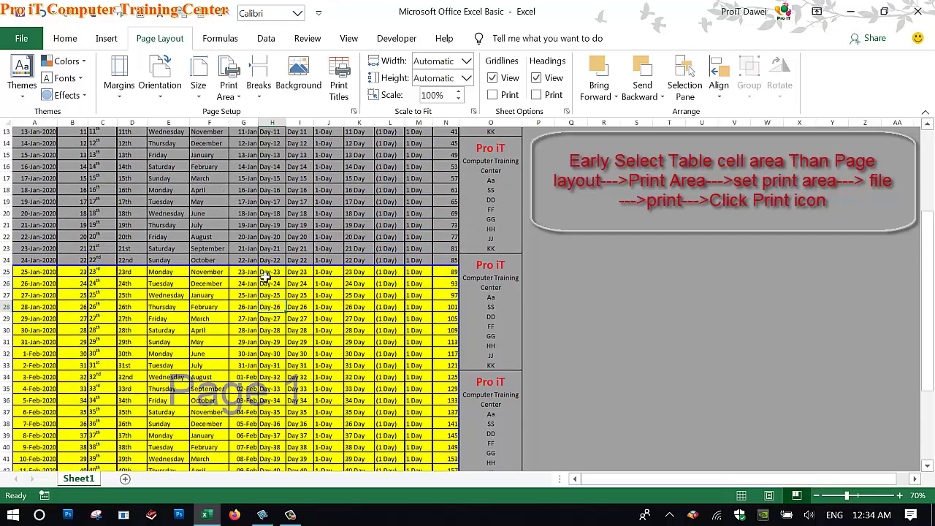
scroll(267, 277, "down", 1)
scroll(320, 231, "up", 2)
scroll(320, 231, "up", 2)
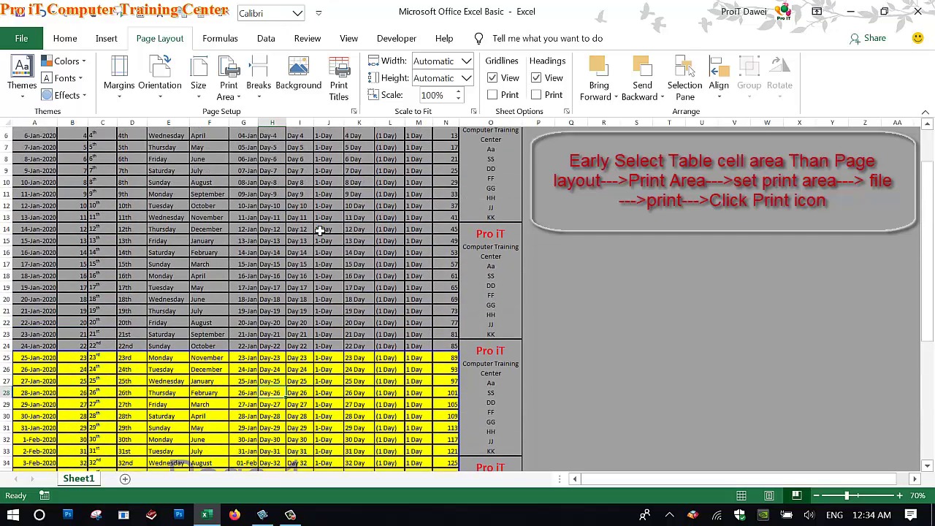
left_click(323, 230)
scroll(551, 303, "down", 1)
scroll(751, 154, "down", 3)
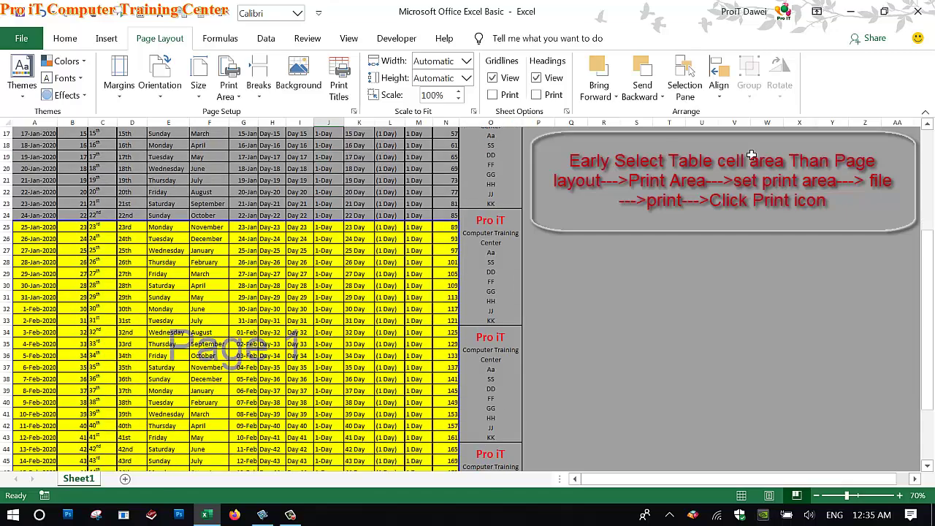
scroll(655, 271, "up", 4)
scroll(655, 271, "up", 1)
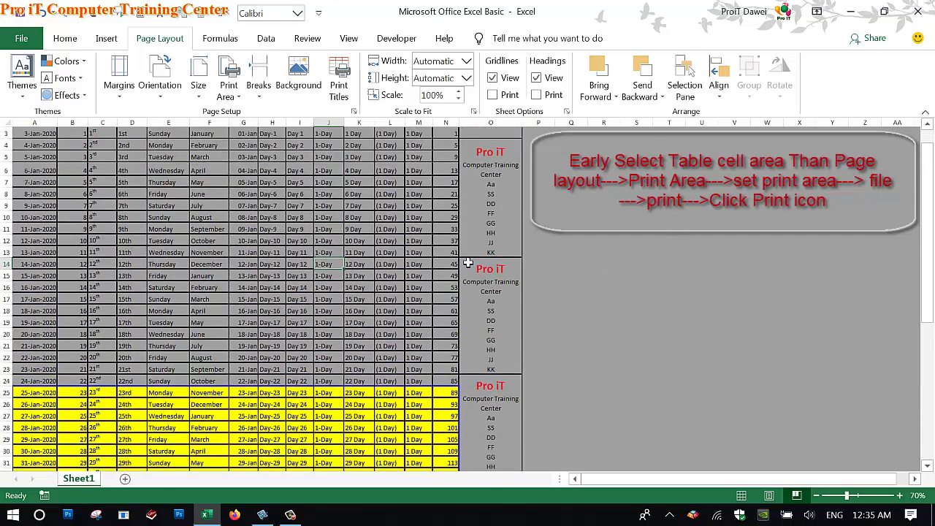
scroll(474, 276, "down", 8)
scroll(474, 276, "down", 3)
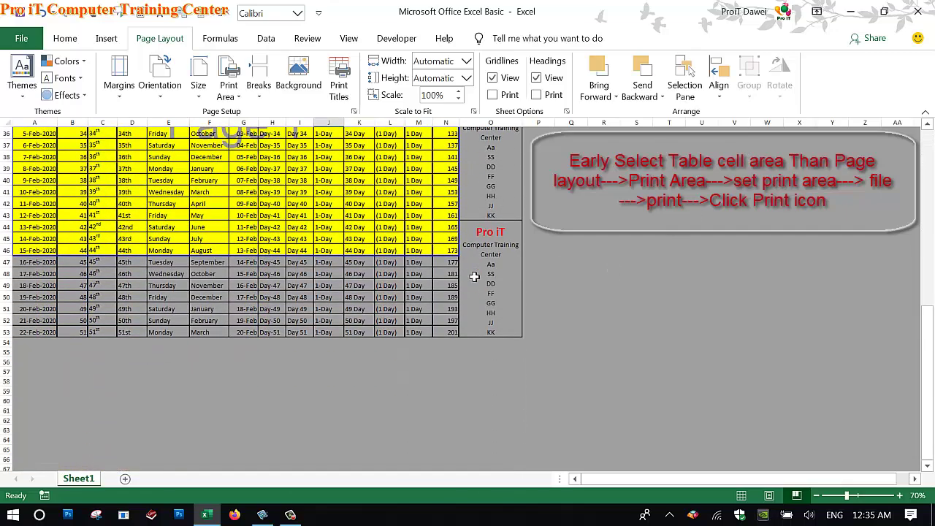
scroll(474, 276, "up", 8)
scroll(474, 276, "up", 2)
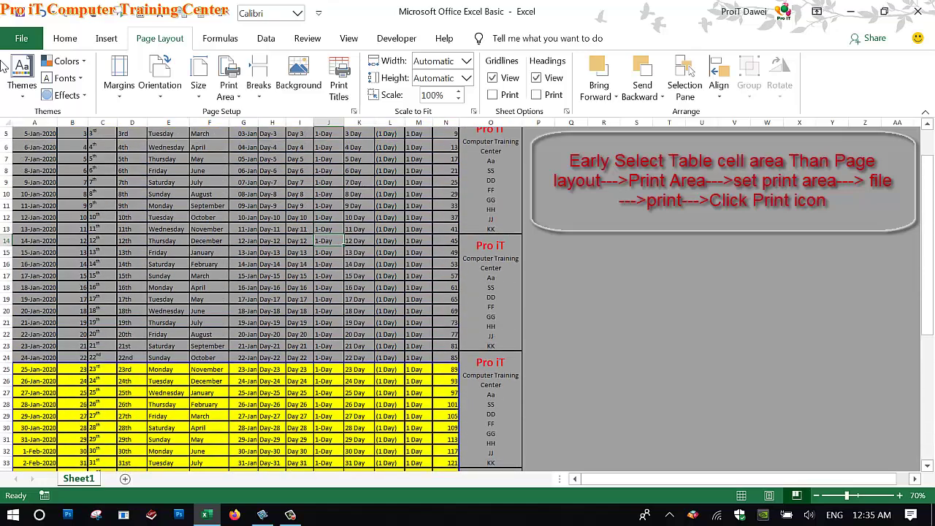
Open the print preview and review the doPDF v7 A4 landscape printer properties.
left_click(15, 38)
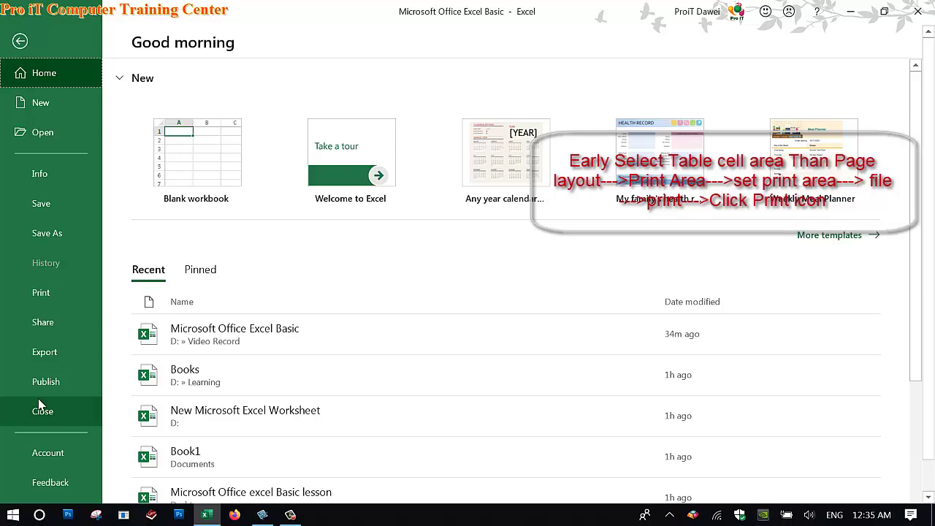
left_click(42, 298)
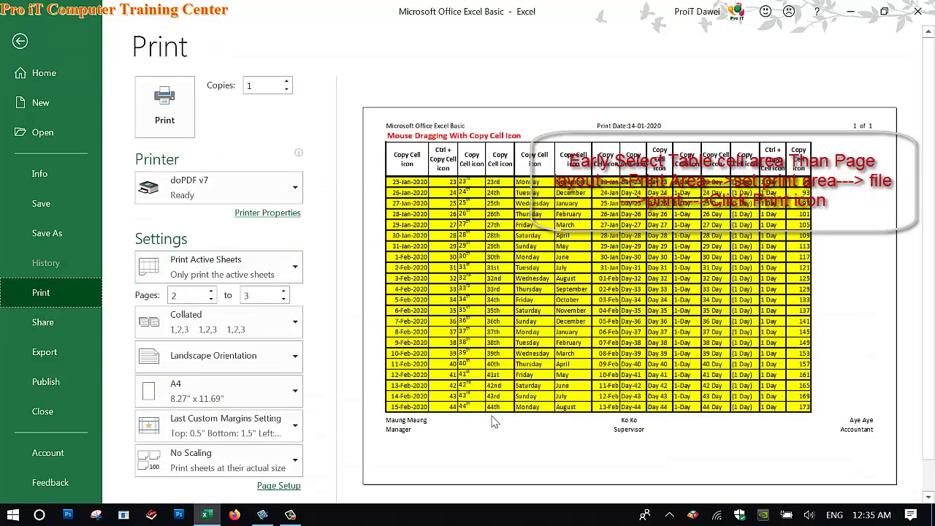
scroll(924, 365, "down", 2)
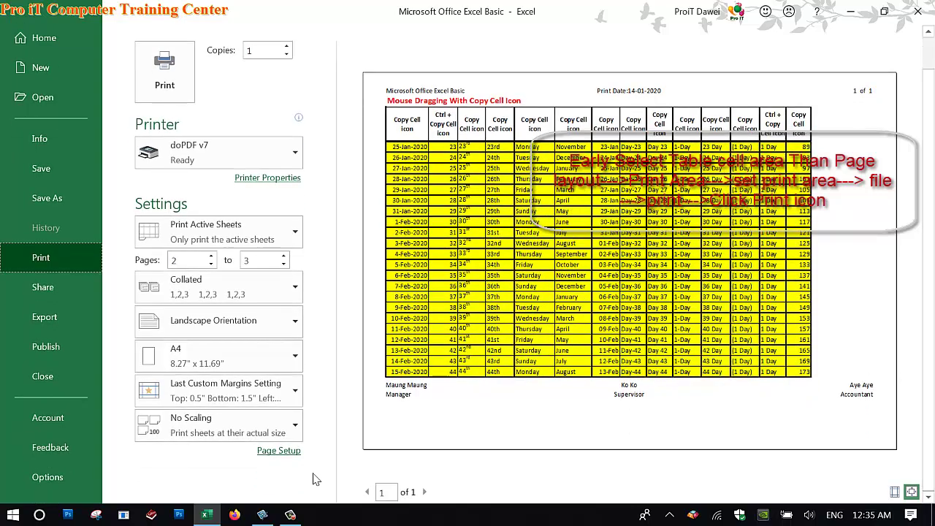
left_click(282, 180)
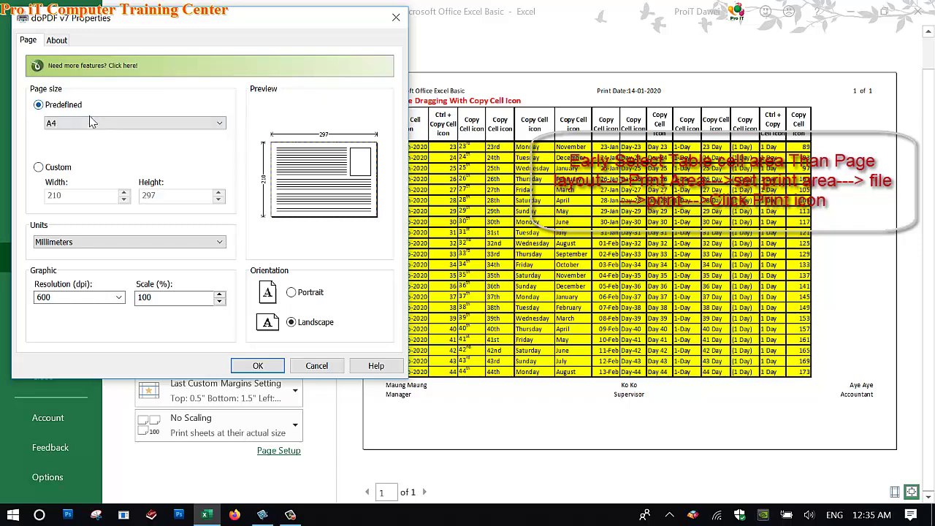
left_click(258, 365)
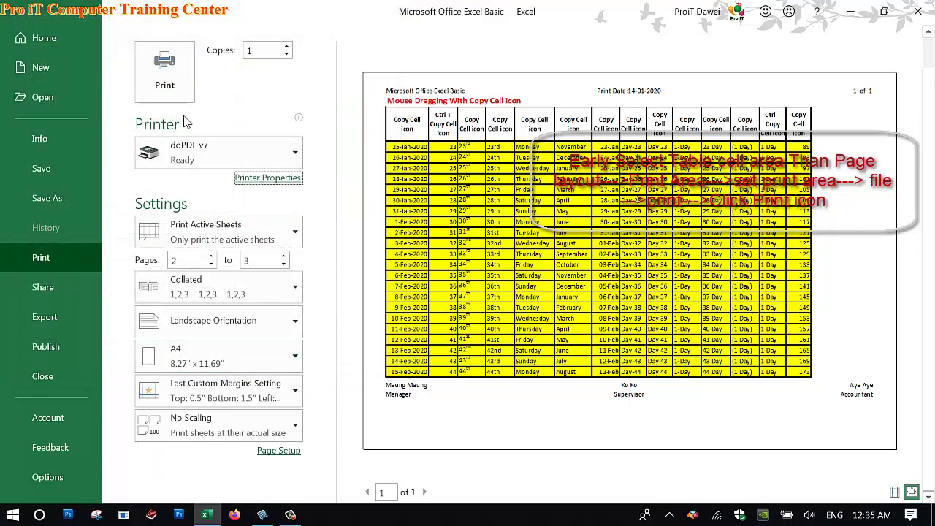
Print the sheet to doPDF and choose the D:\Video Record folder as destination.
left_click(165, 73)
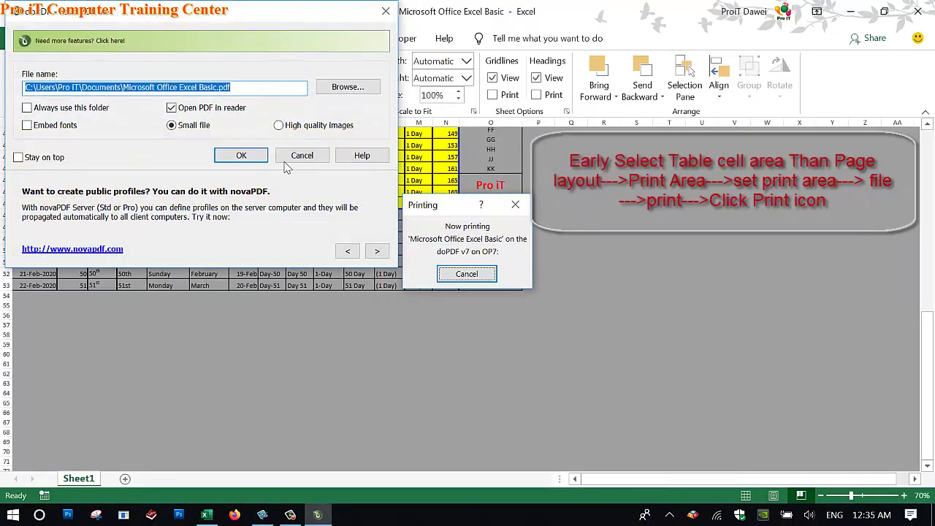
left_click(347, 87)
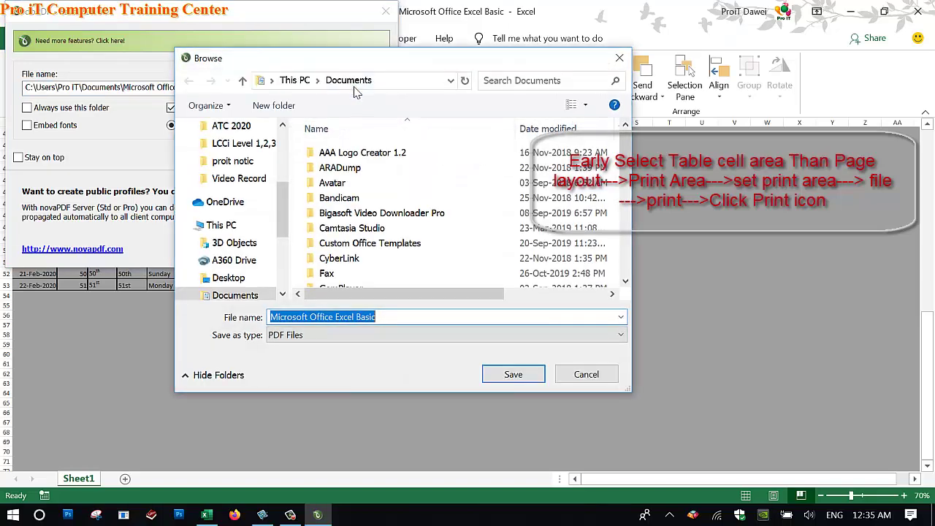
left_click_drag(624, 168, 618, 255)
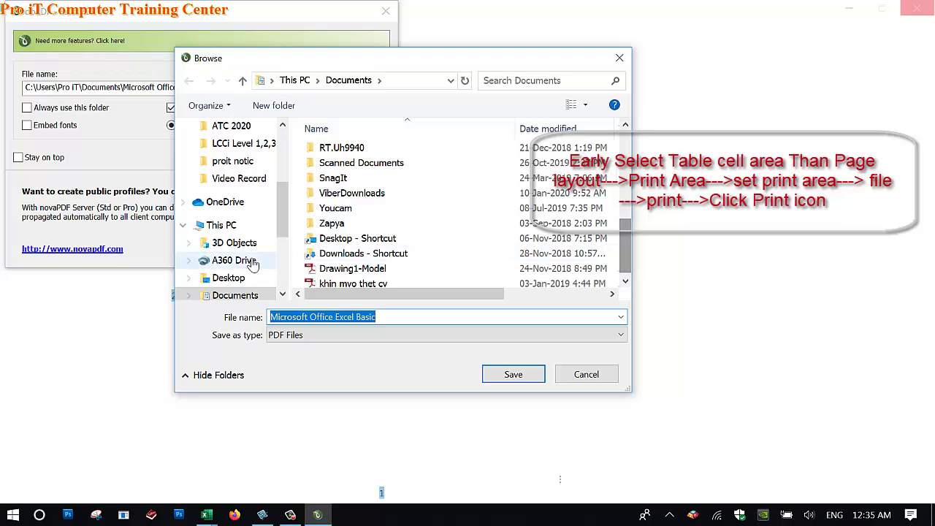
left_click_drag(287, 211, 287, 246)
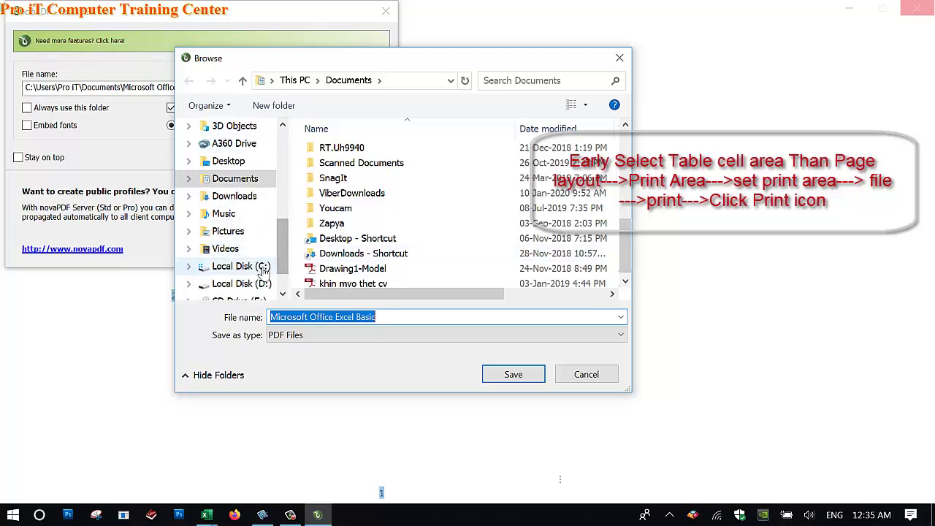
left_click(244, 284)
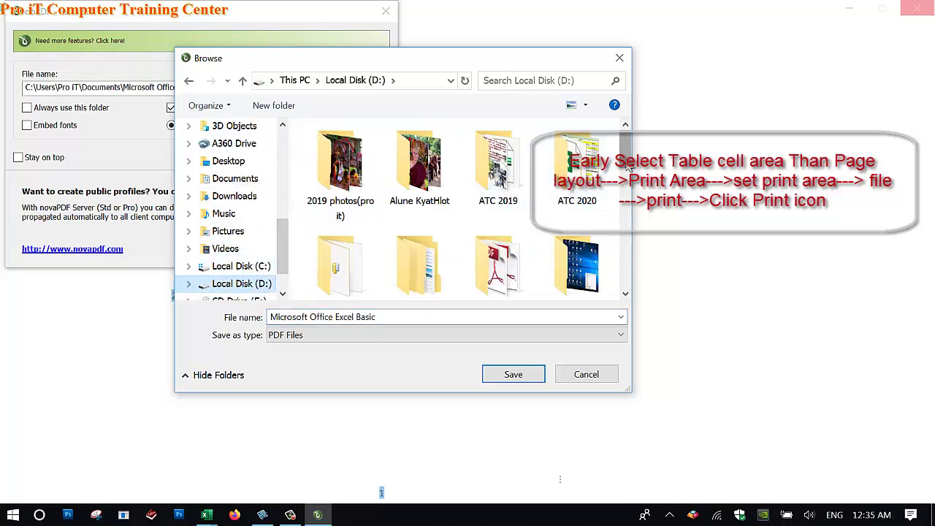
left_click_drag(625, 167, 626, 293)
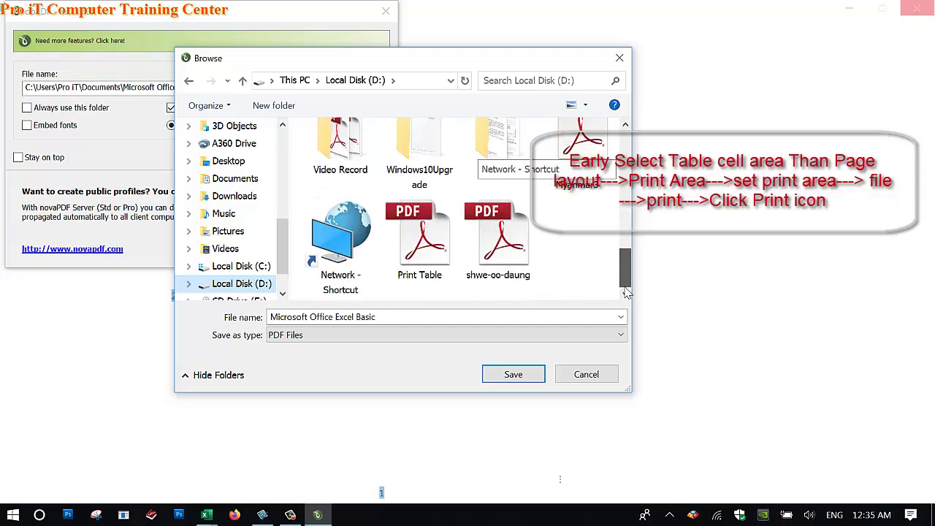
scroll(512, 219, "up", 2)
double_click(375, 157)
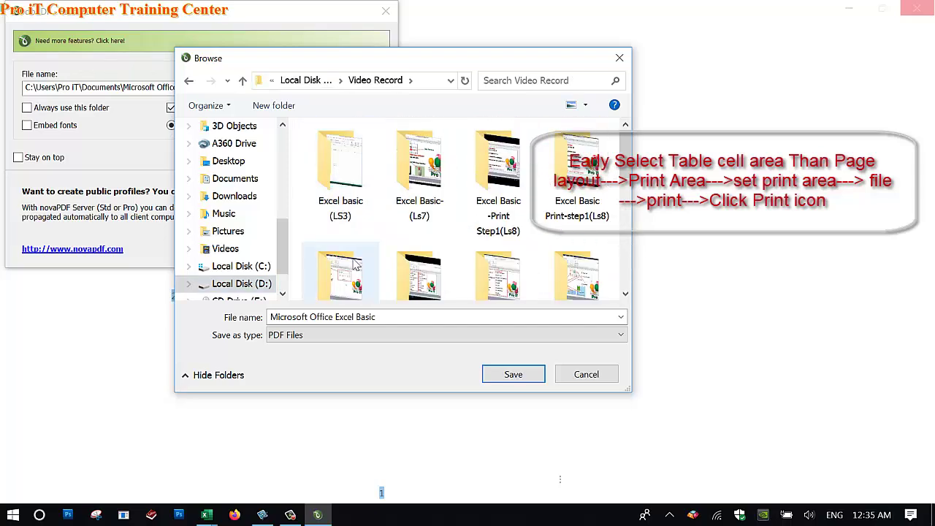
Name the PDF 'set print area' and confirm creating it.
right_click(377, 317)
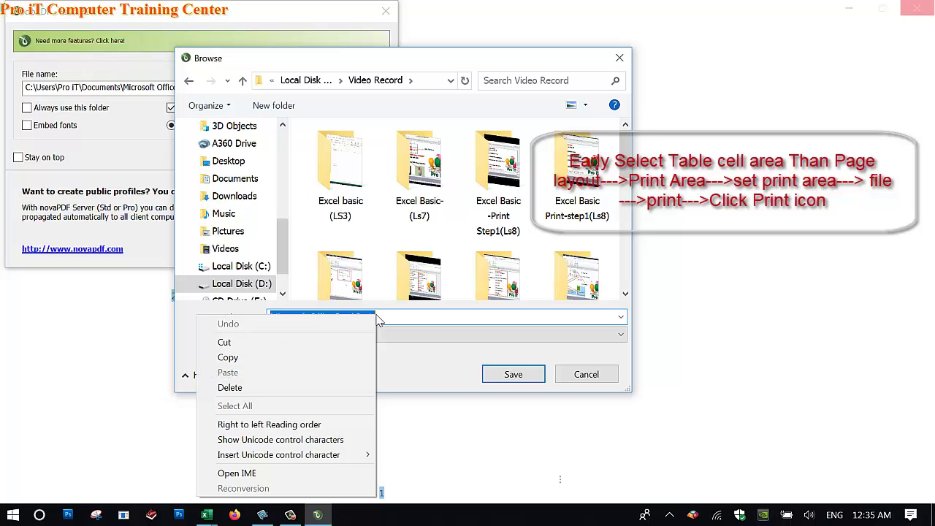
left_click(380, 319)
type("s")
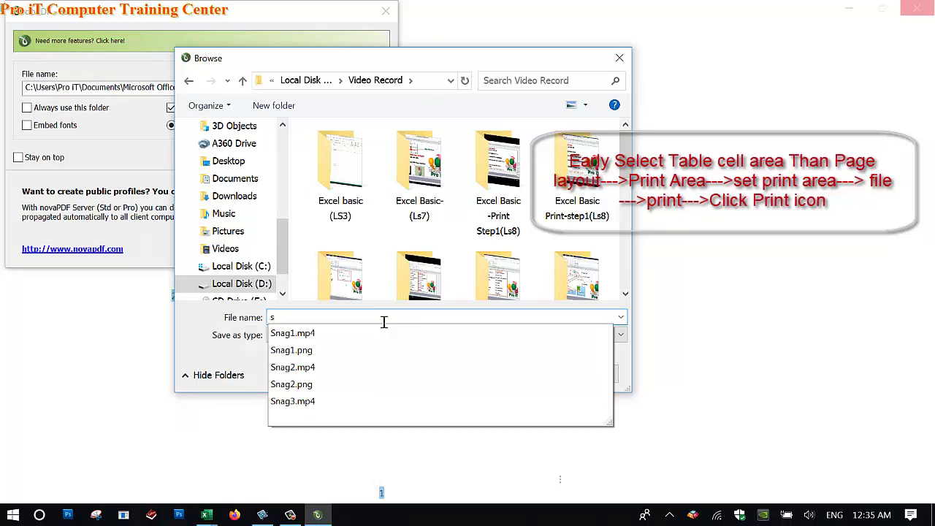
type("et print area")
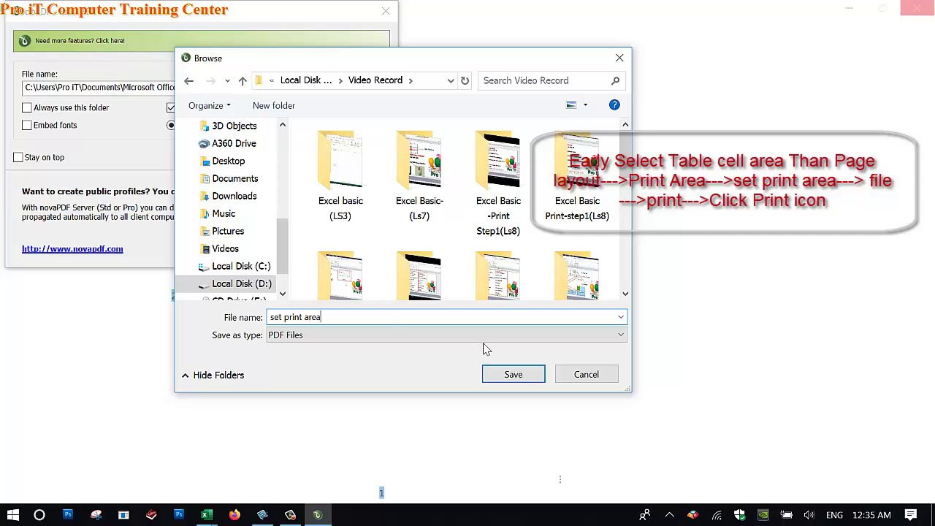
left_click(505, 374)
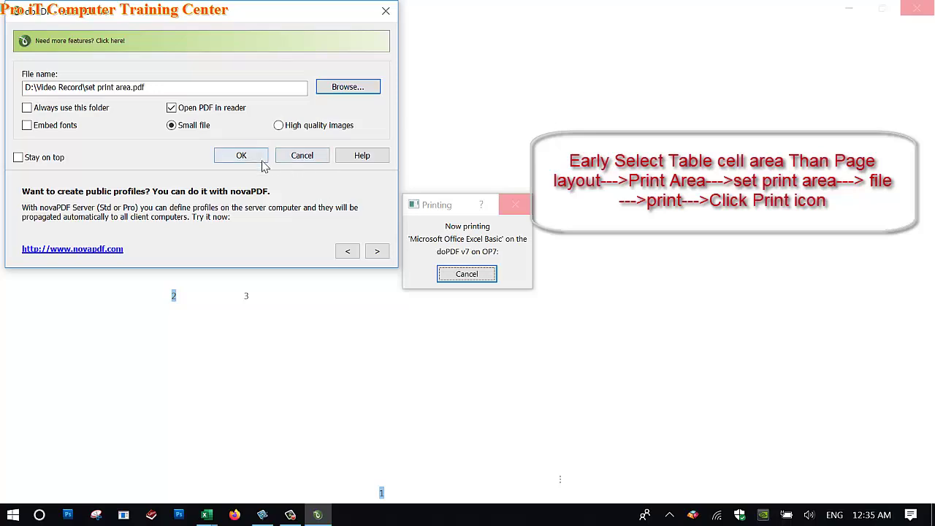
left_click(262, 164)
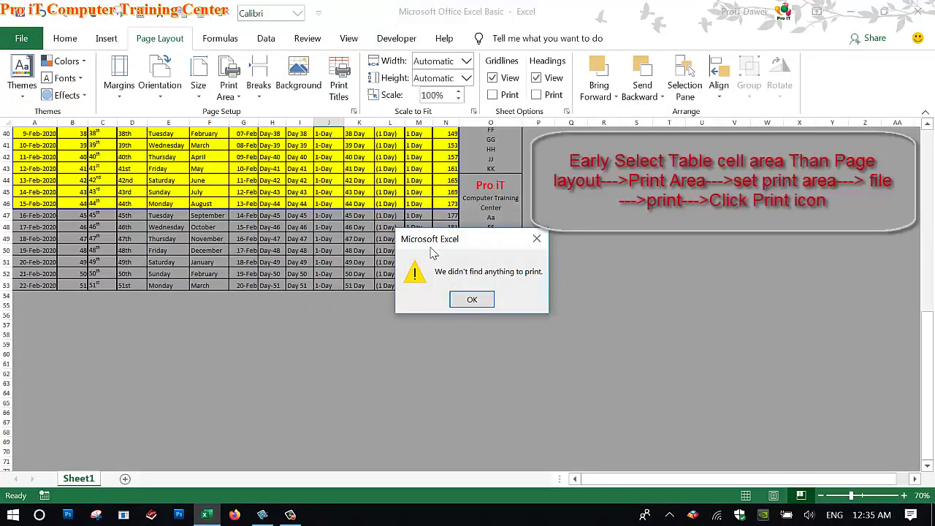
Dismiss the nothing-to-print message and reopen the print preview, leaving Page Setup unchanged.
left_click(467, 298)
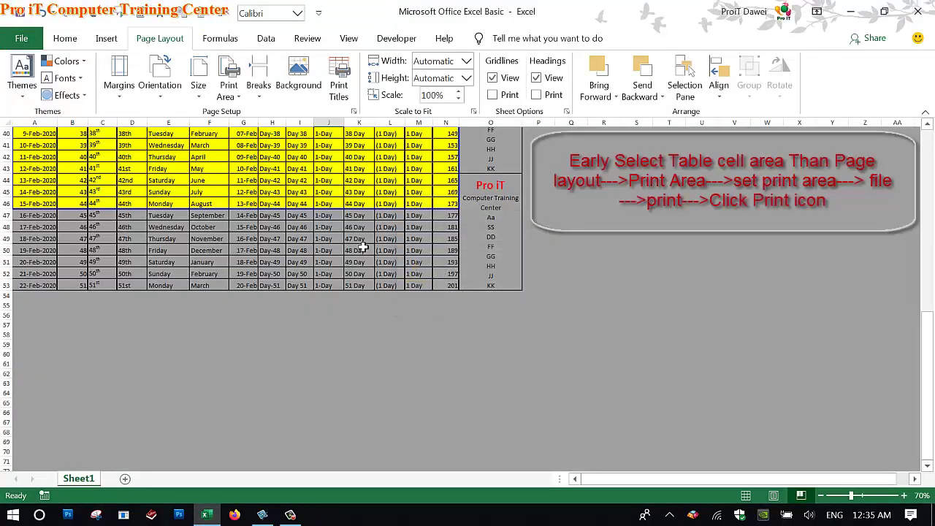
scroll(363, 248, "up", 6)
key("ctrl+p")
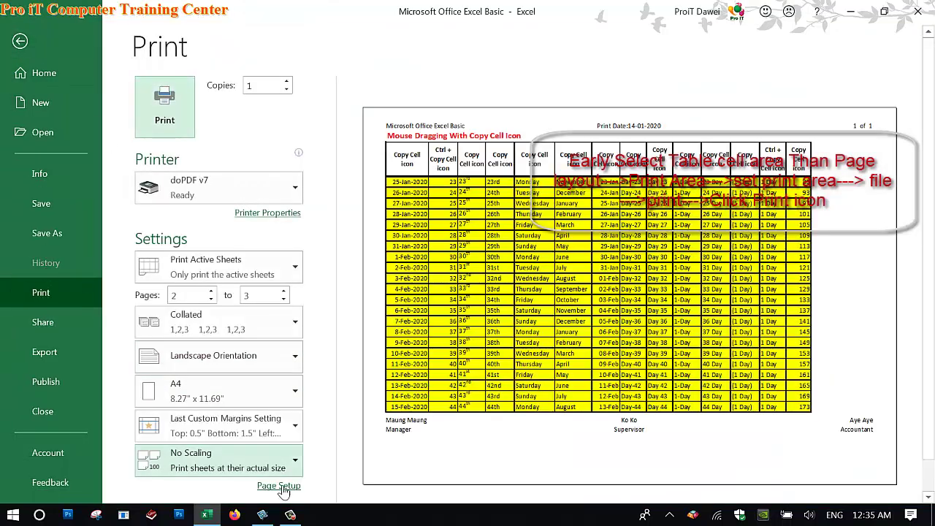
left_click(279, 487)
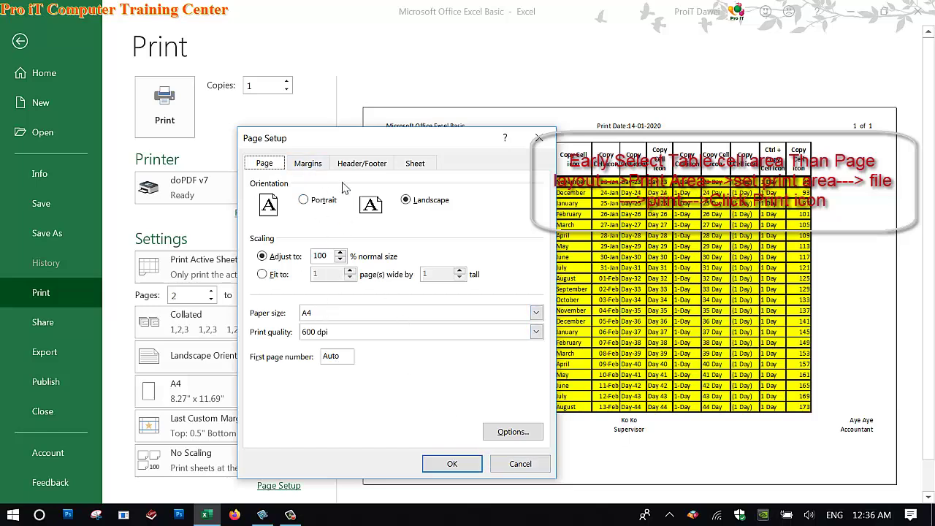
left_click(519, 463)
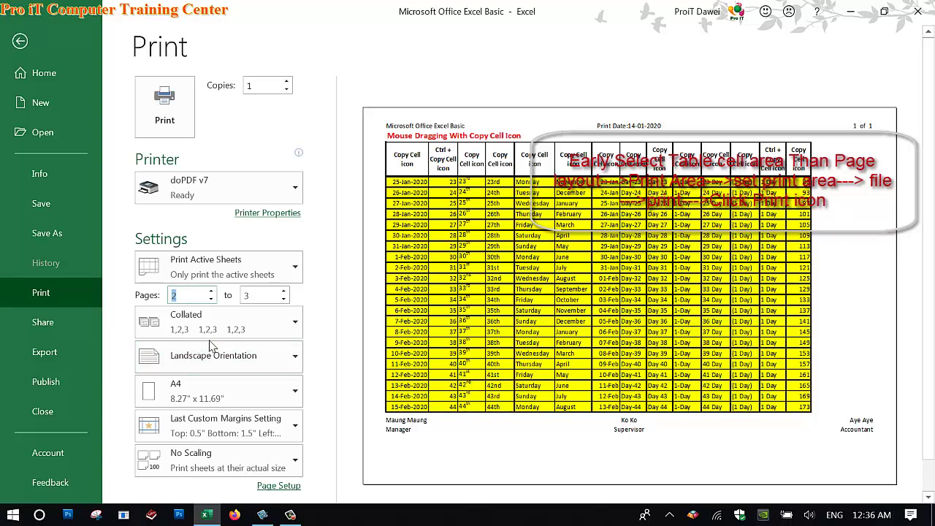
Try the print scope, page range and collation options in the doPDF v7 preview.
left_click(209, 279)
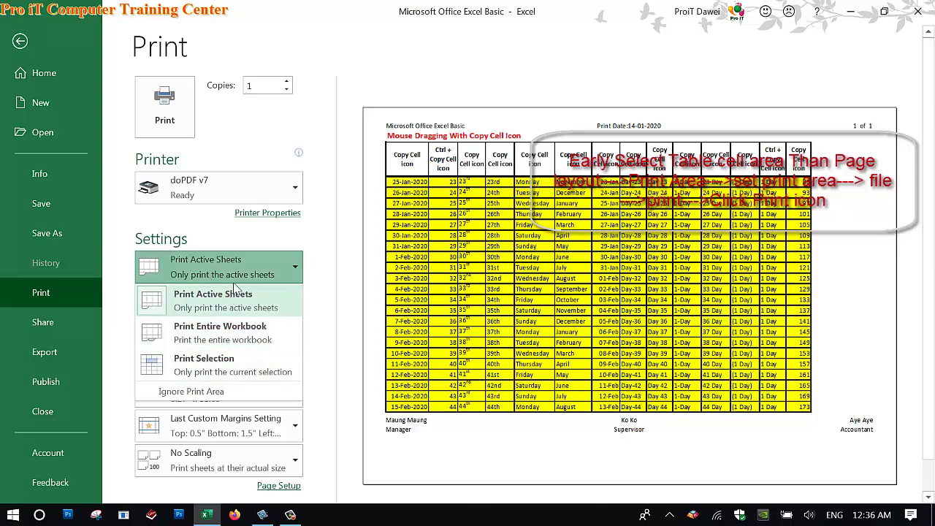
left_click(236, 279)
type("3")
left_click(207, 296)
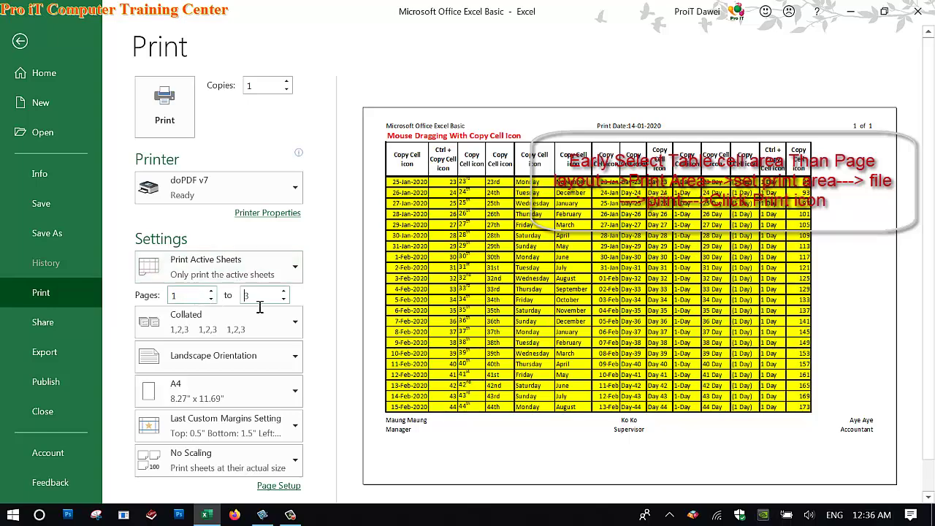
left_click_drag(259, 306, 243, 305)
type("1")
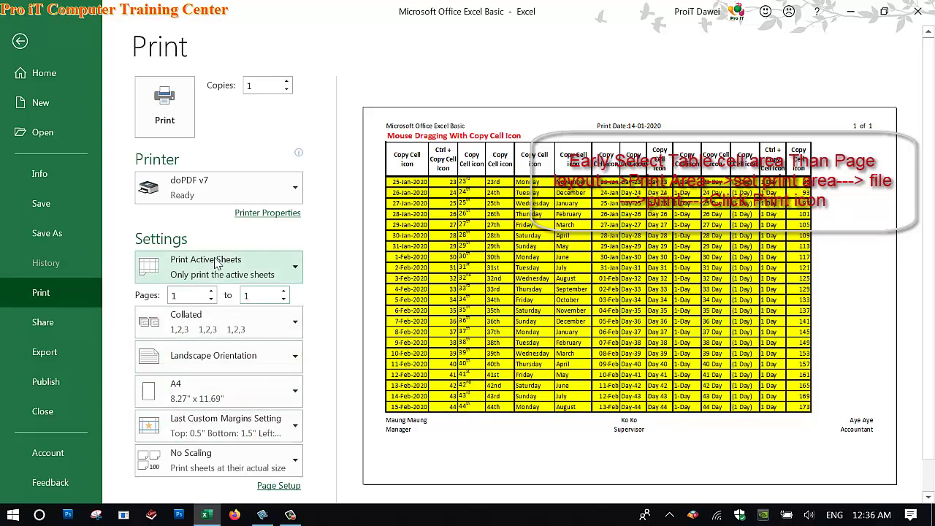
left_click(213, 315)
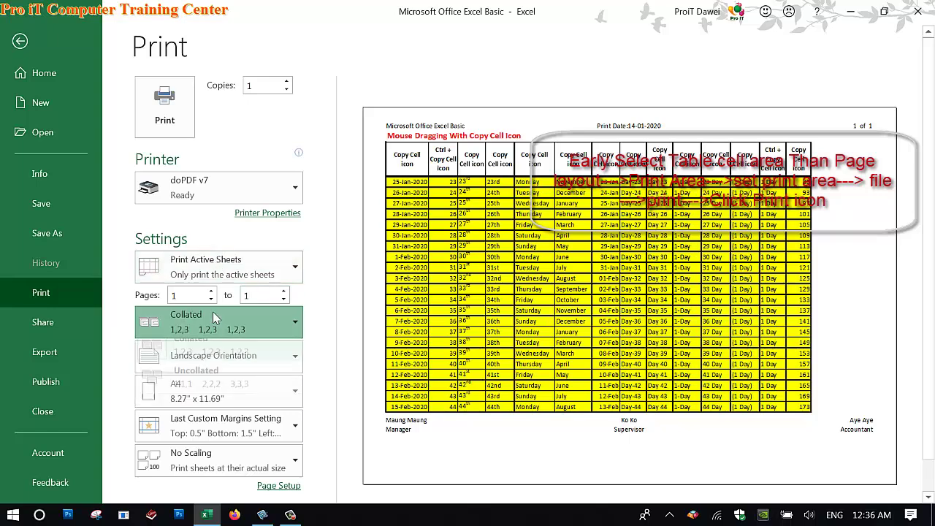
left_click(221, 264)
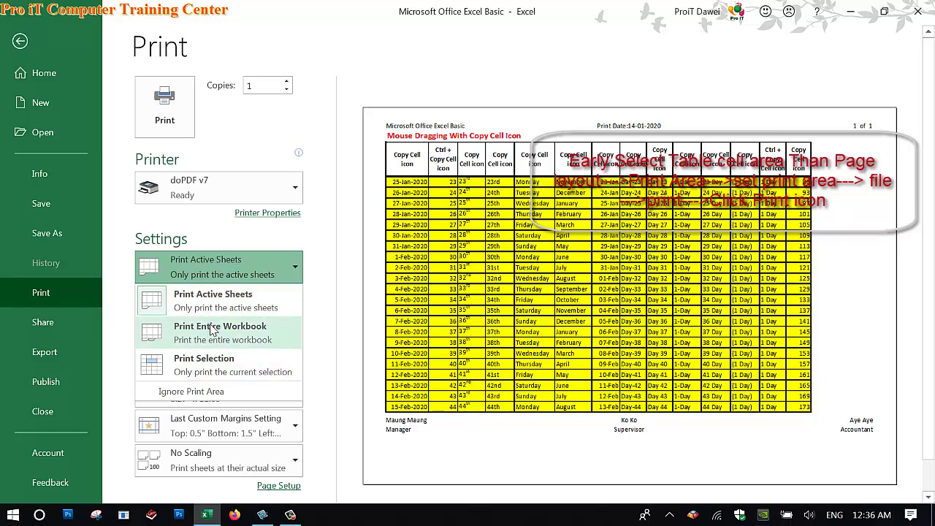
key("Escape")
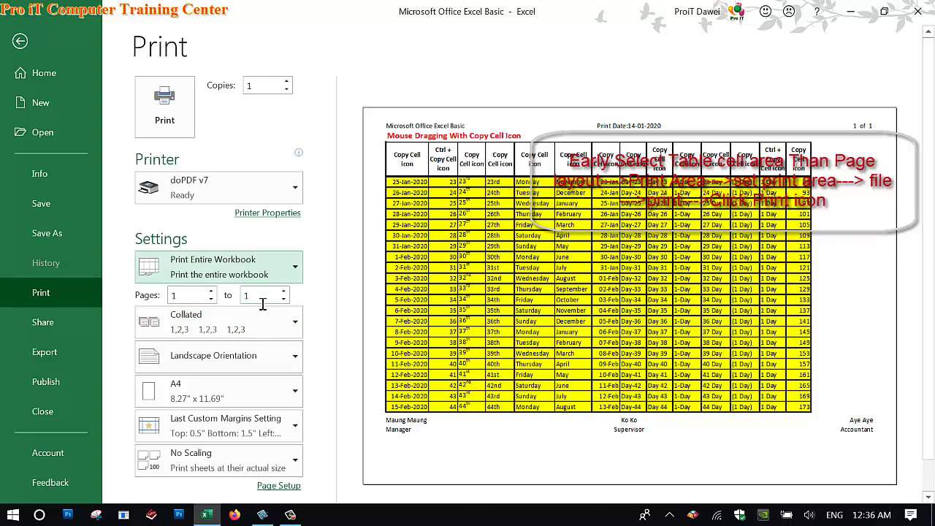
Set the print scope back to Print Active Sheets for the one-page yellow table.
left_click(261, 272)
left_click(326, 296)
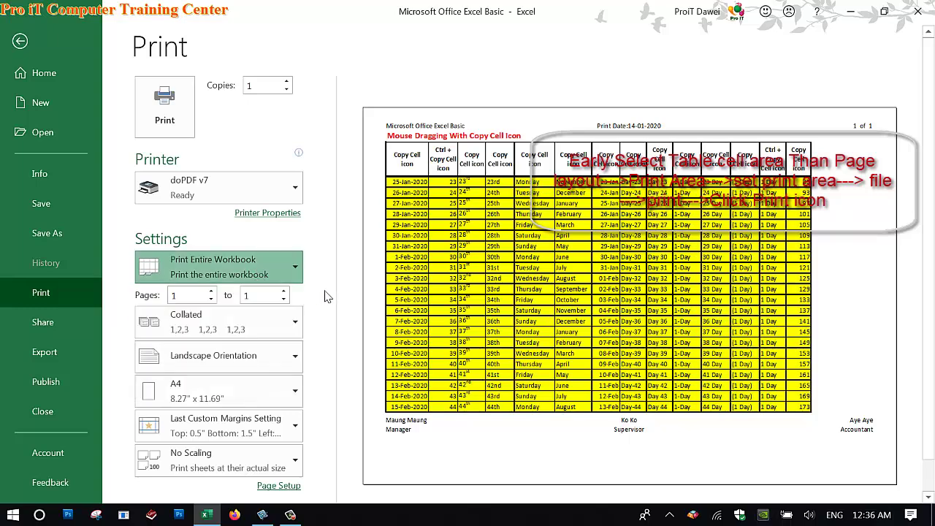
key("Escape")
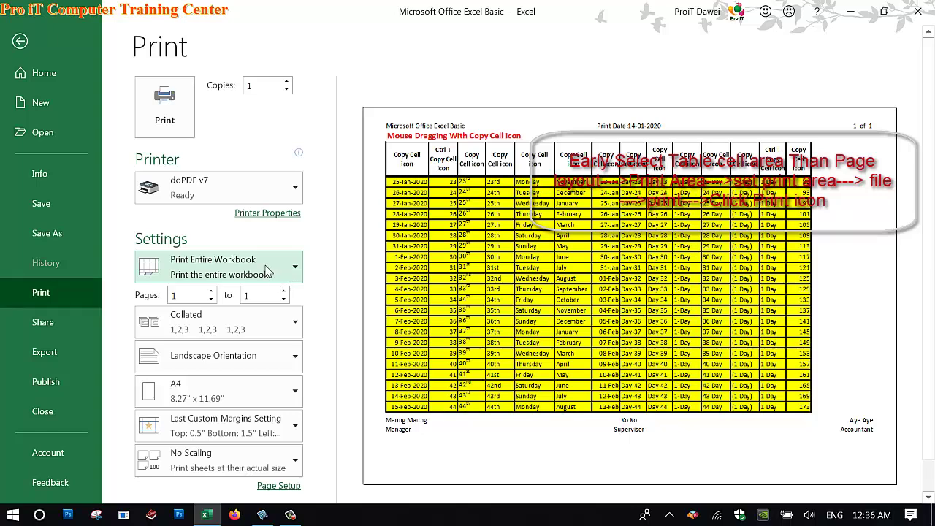
left_click(266, 271)
left_click(267, 270)
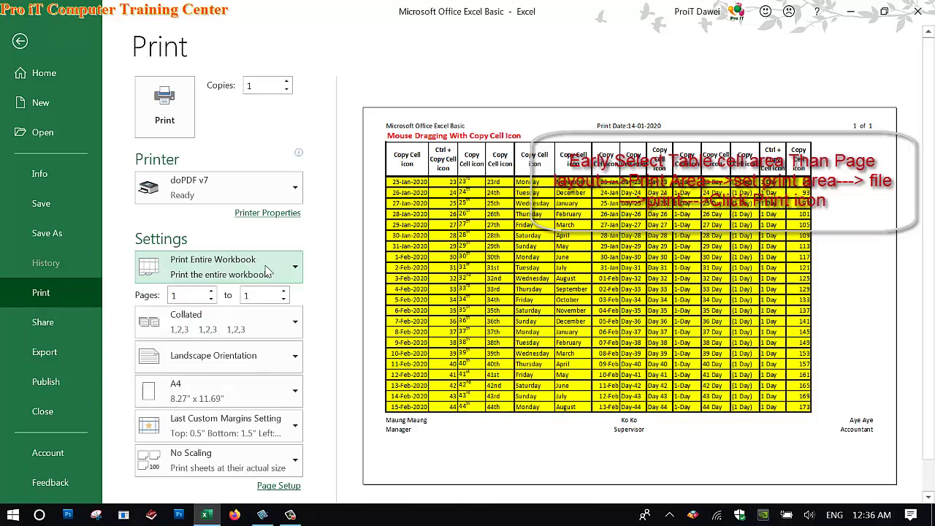
left_click(198, 261)
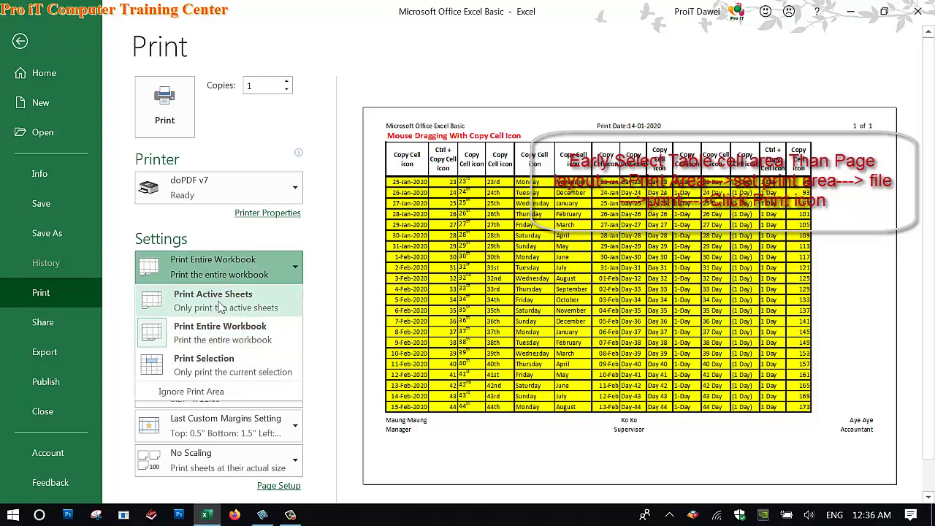
left_click(221, 305)
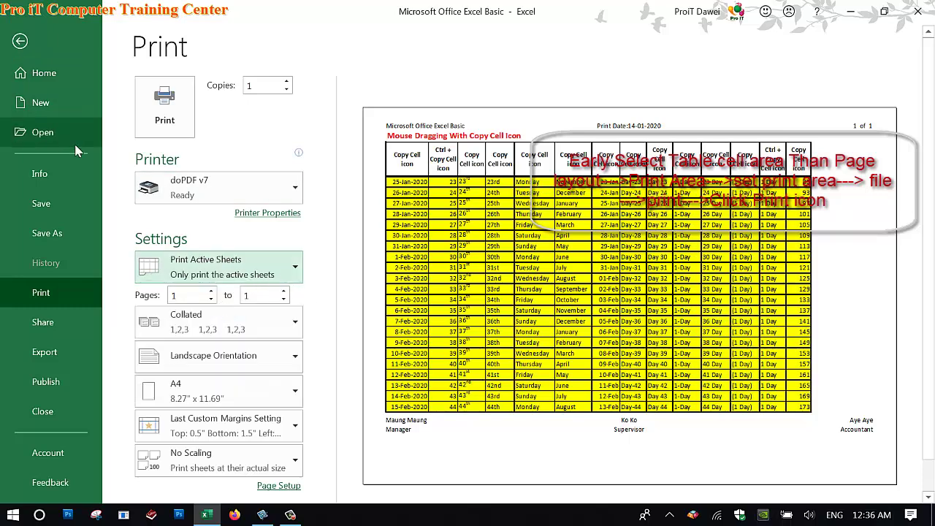
left_click(60, 292)
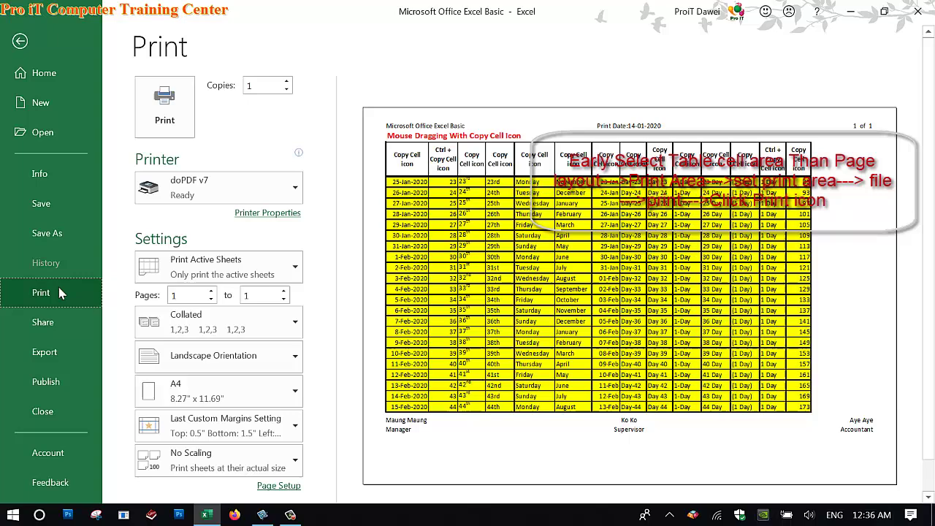
Accept doPDF's A4 landscape printer properties and send the sheet to print.
left_click(268, 213)
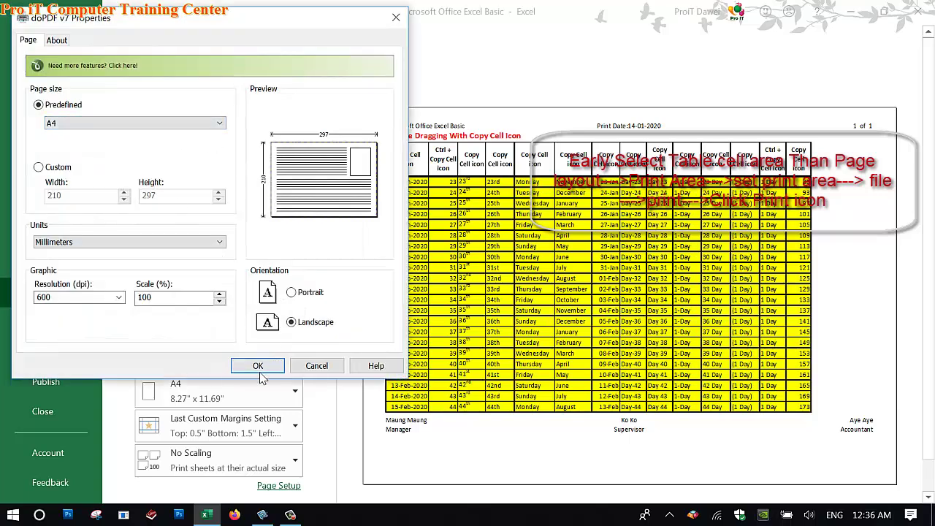
left_click(258, 365)
left_click(166, 106)
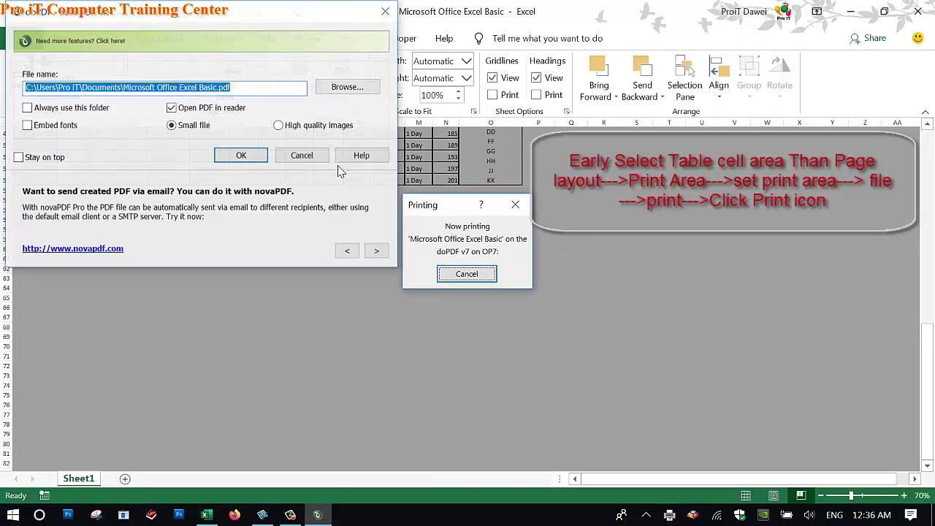
Save the PDF as 'set print area' in D:\Video Record and create it.
left_click(344, 88)
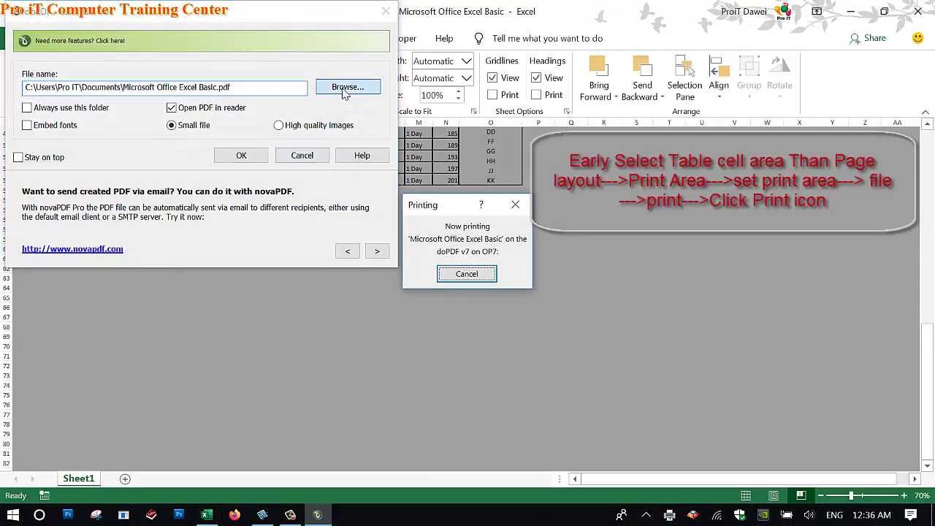
scroll(285, 216, "down", 3)
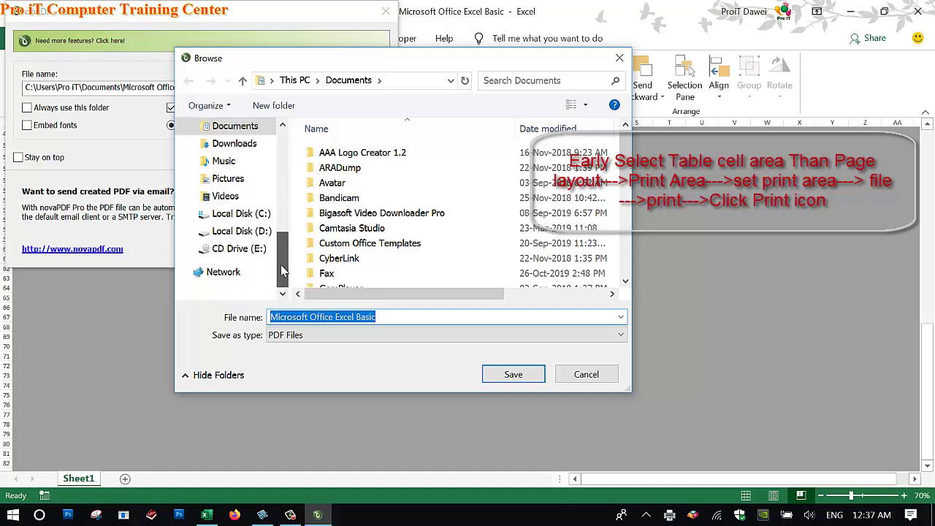
left_click(241, 231)
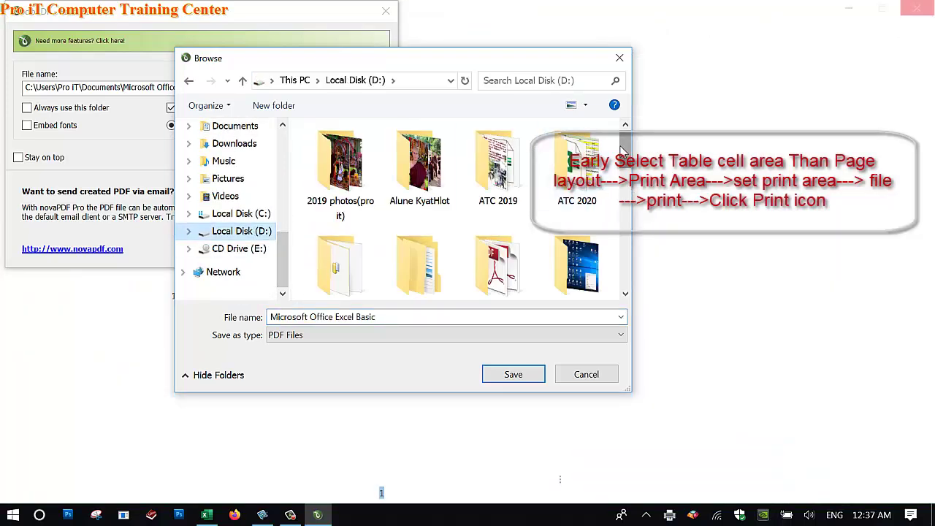
left_click_drag(623, 150, 622, 256)
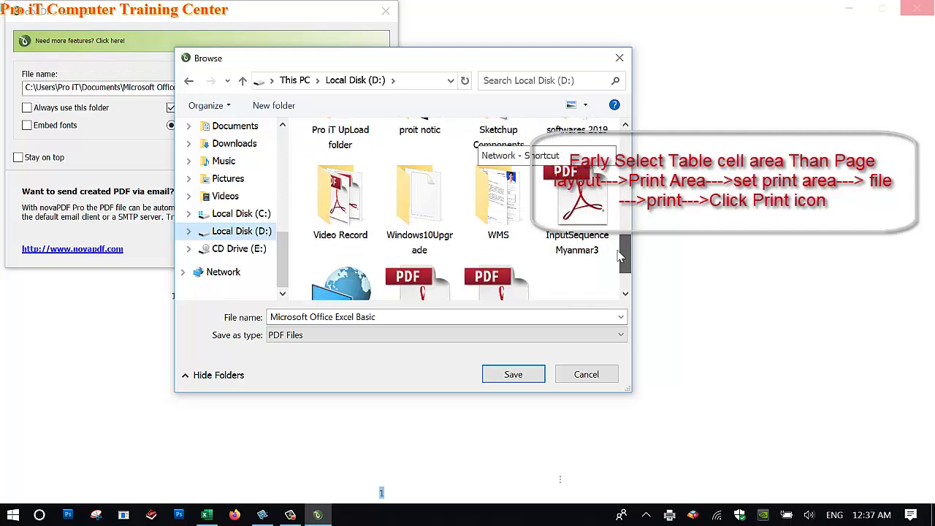
double_click(354, 197)
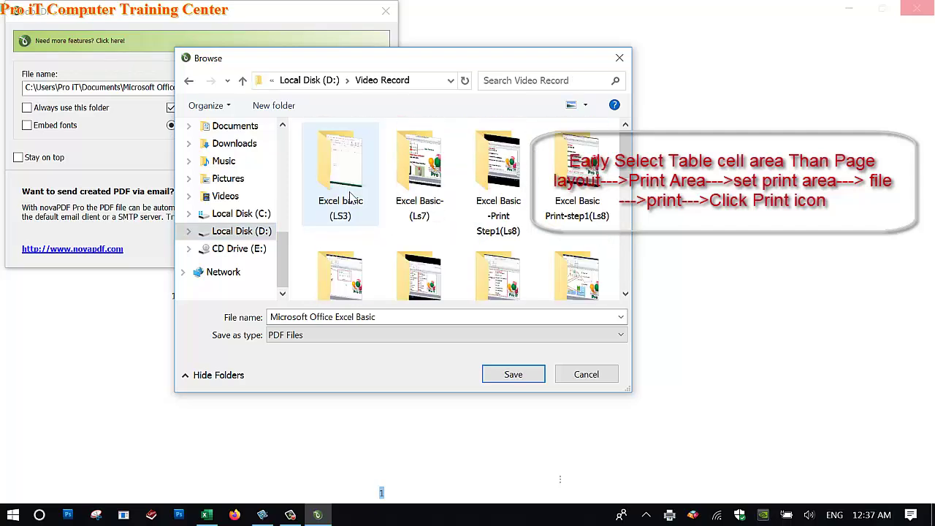
left_click(403, 319)
type("s")
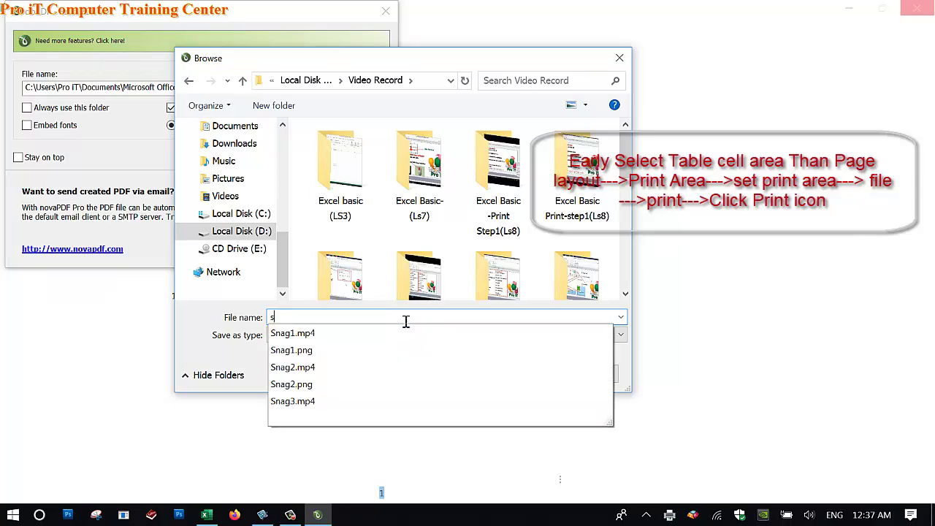
type("et print area")
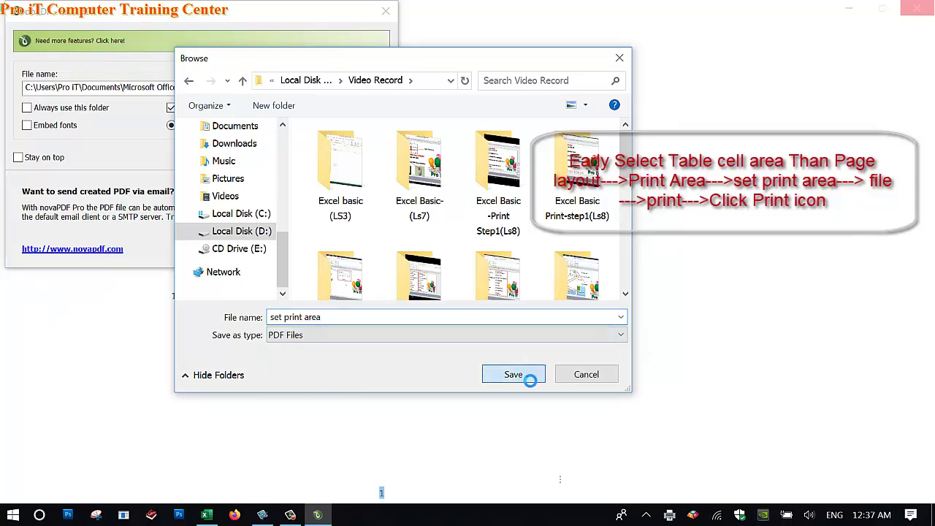
left_click(527, 376)
left_click(259, 156)
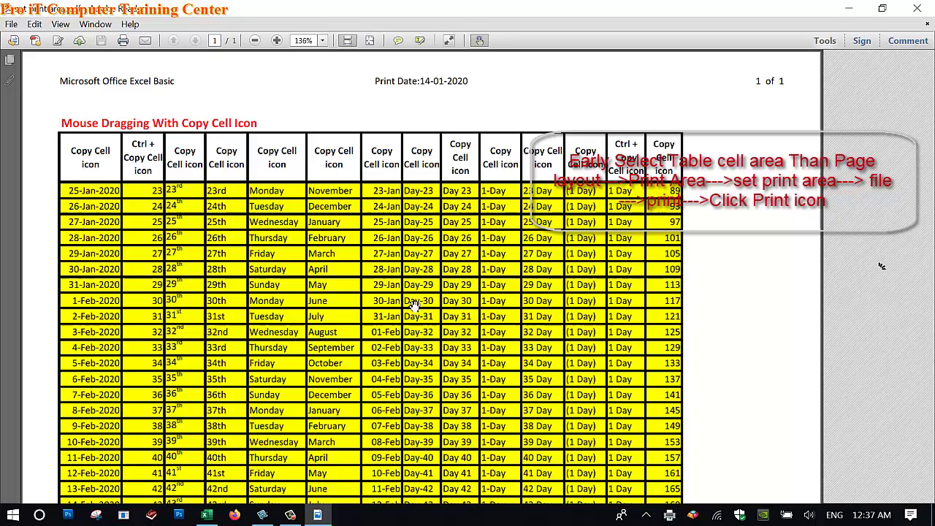
Check the PDF's yellow date table from title to signature names, then switch to Snagit Editor.
left_click_drag(413, 304, 435, 198)
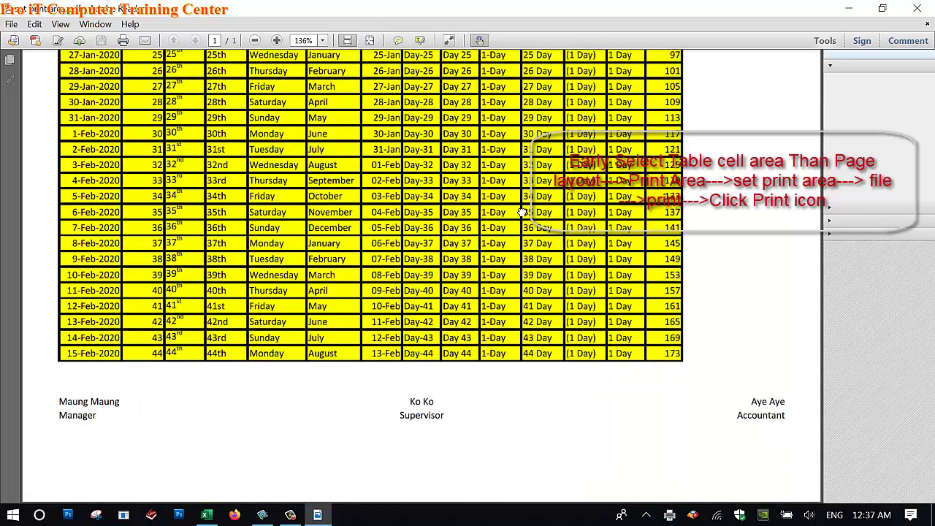
left_click_drag(518, 289, 517, 397)
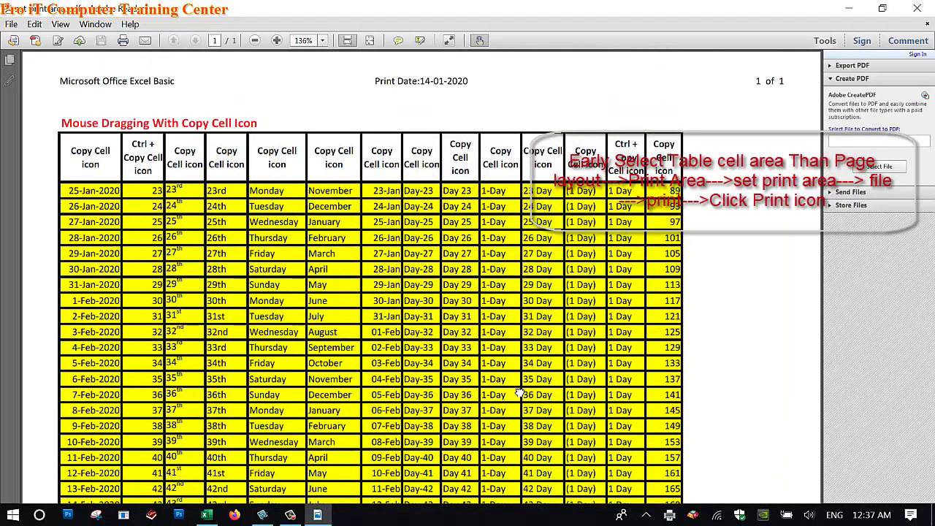
scroll(519, 392, "down", 2)
scroll(519, 393, "down", 1)
scroll(517, 380, "up", 3)
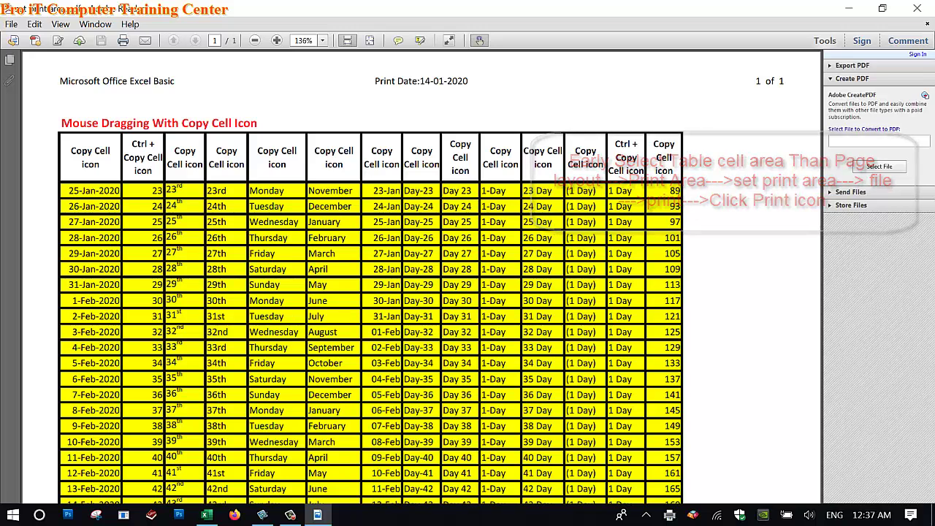
left_click(322, 516)
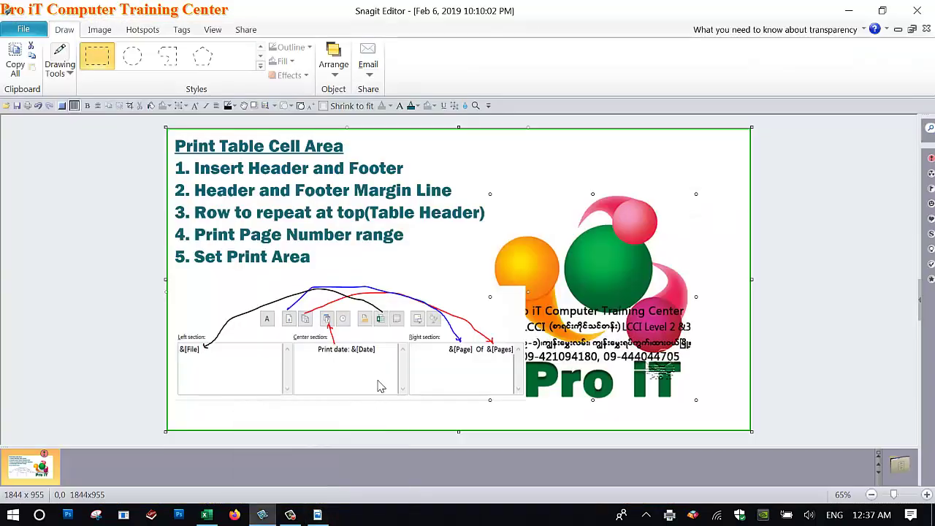
Back in Excel, select the whole table A1:O53 and set it as the print area.
left_click(208, 516)
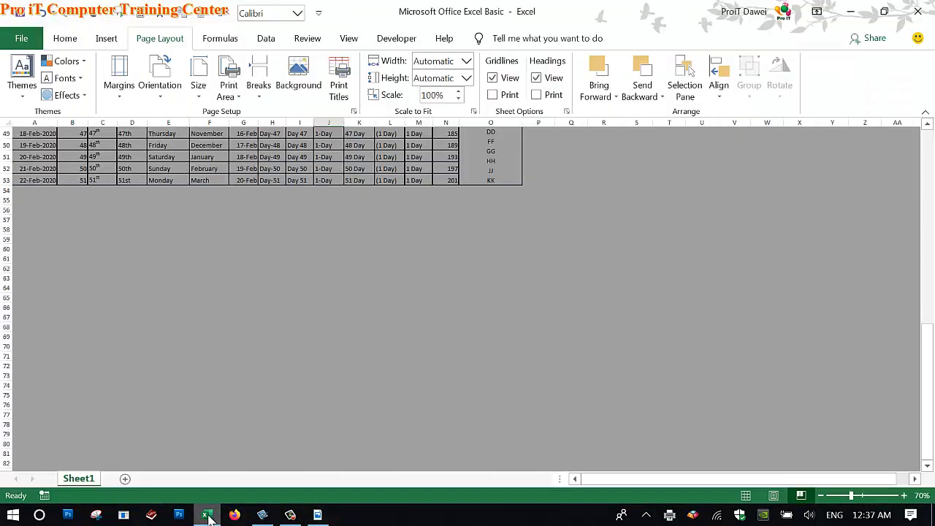
scroll(397, 263, "up", 4)
scroll(398, 261, "up", 4)
scroll(399, 261, "up", 4)
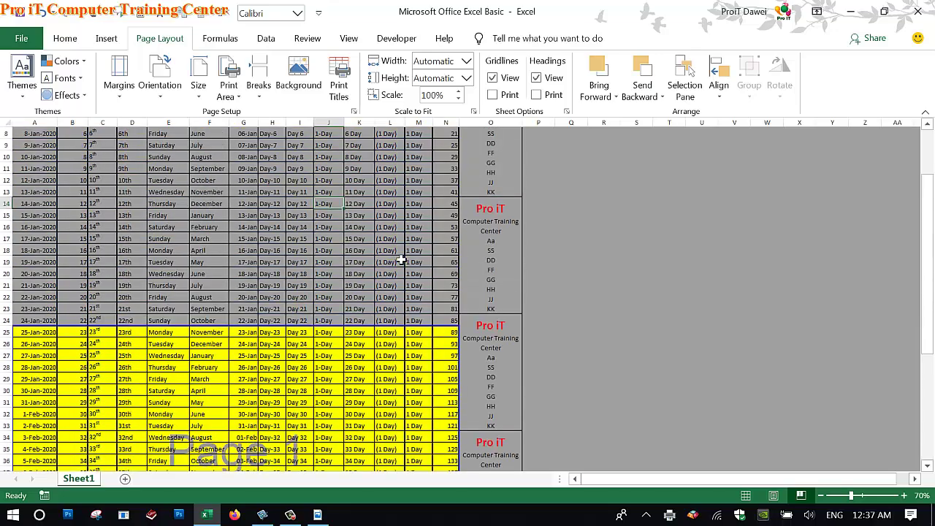
scroll(401, 259, "up", 3)
scroll(400, 259, "up", 1)
scroll(406, 266, "down", 1, "ctrl")
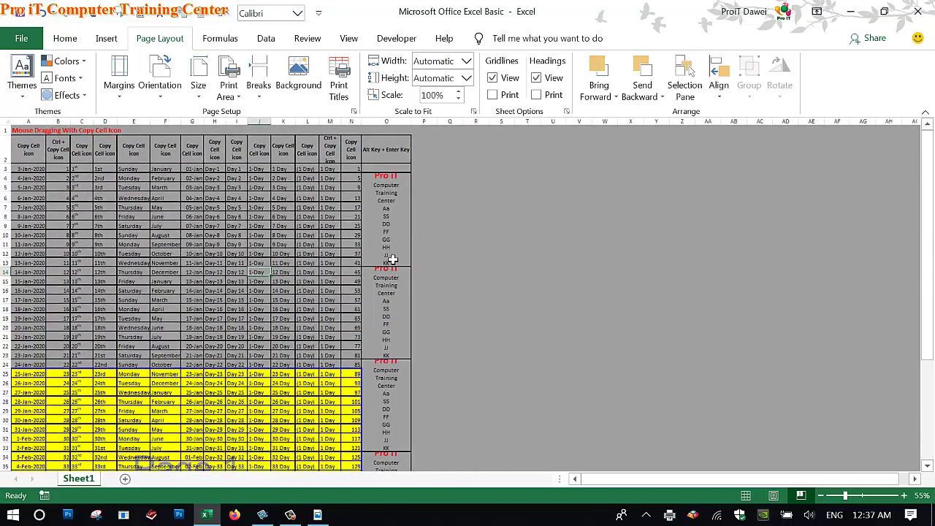
mouse_move(41, 136)
left_mouse_down()
mouse_move(380, 487)
mouse_move(365, 409)
left_mouse_up()
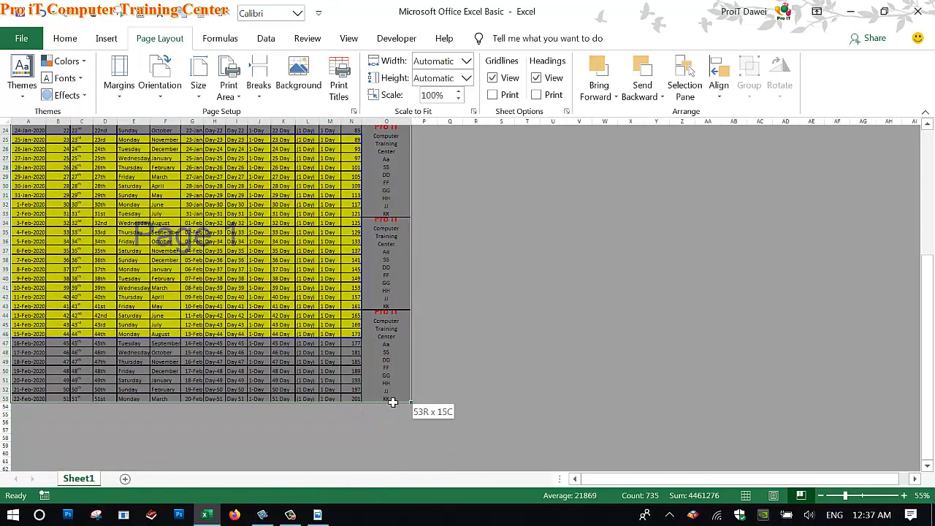
left_click_drag(366, 409, 394, 400)
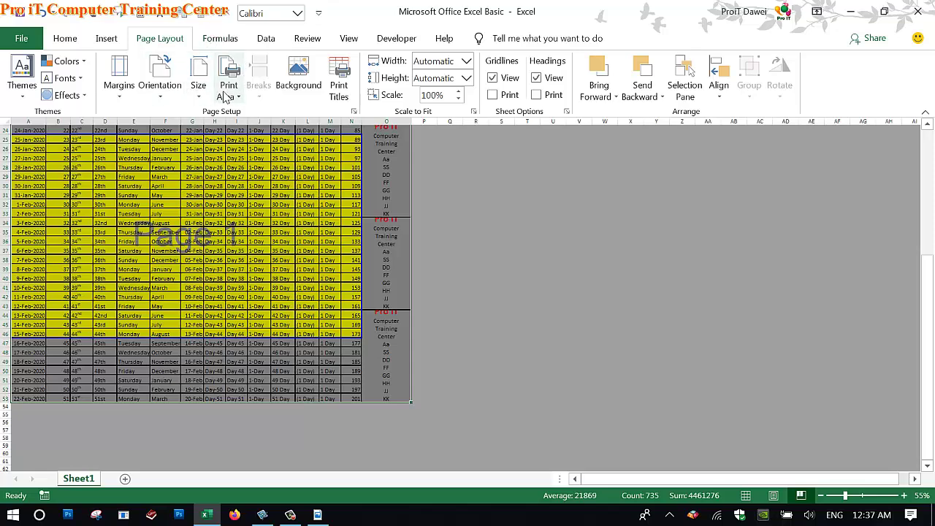
left_click(229, 91)
left_click(242, 114)
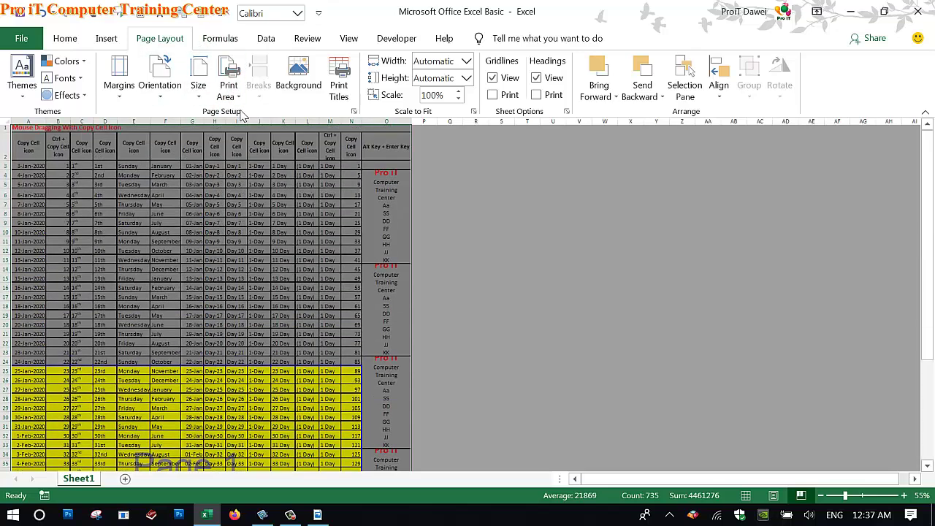
Switch the workbook back to Normal view and scroll through the sheet.
scroll(269, 252, "down", 6)
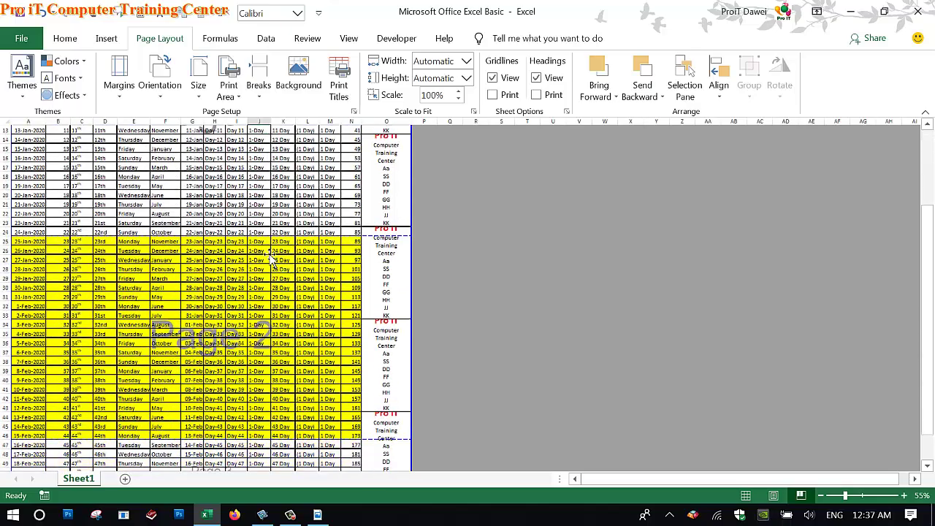
scroll(271, 259, "down", 2)
scroll(272, 259, "up", 3)
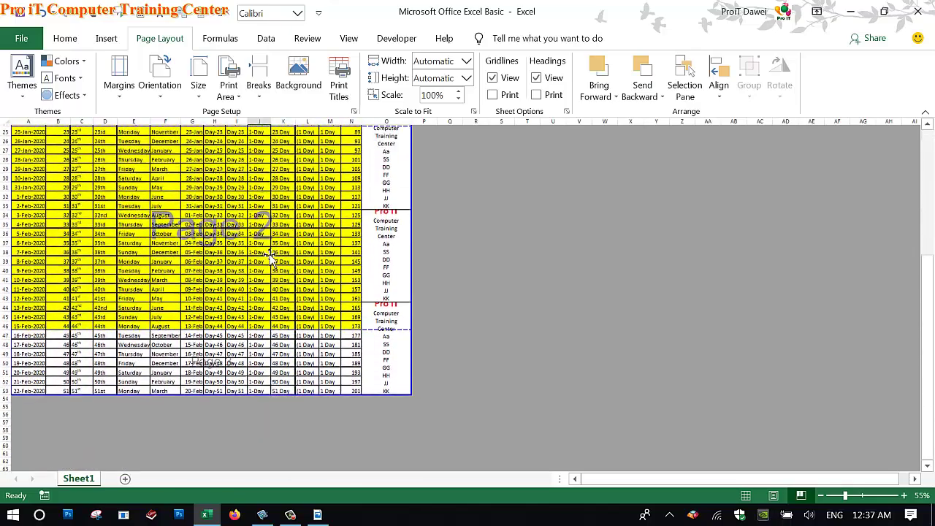
scroll(272, 260, "up", 3)
scroll(272, 259, "up", 2)
left_click(348, 40)
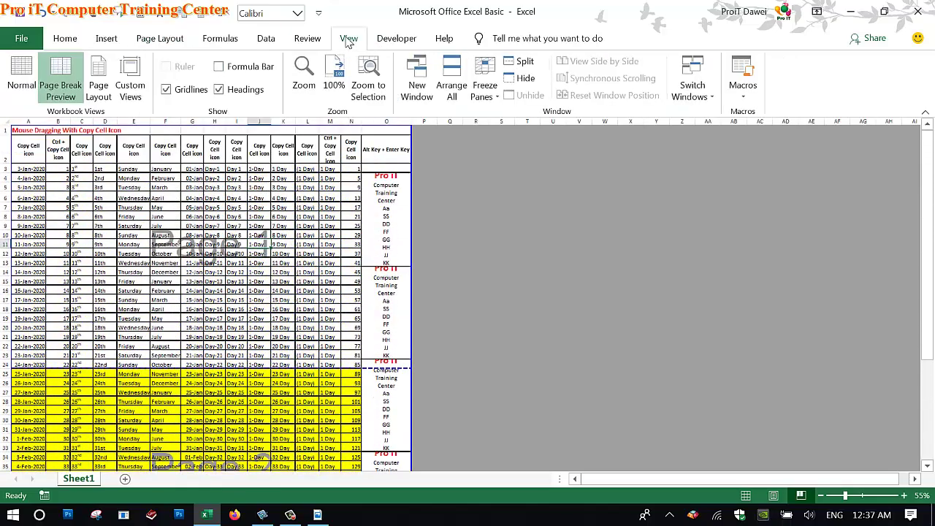
left_click(28, 69)
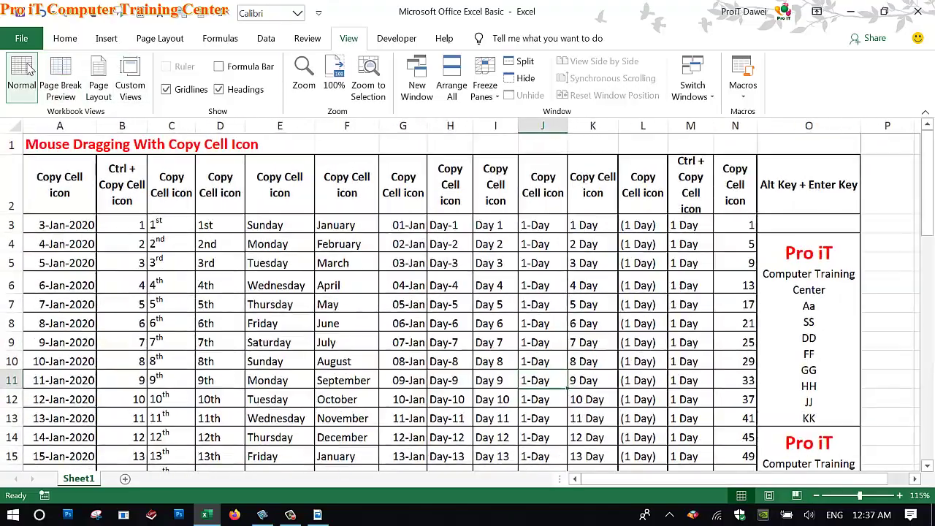
scroll(363, 280, "down", 3)
scroll(363, 280, "down", 5)
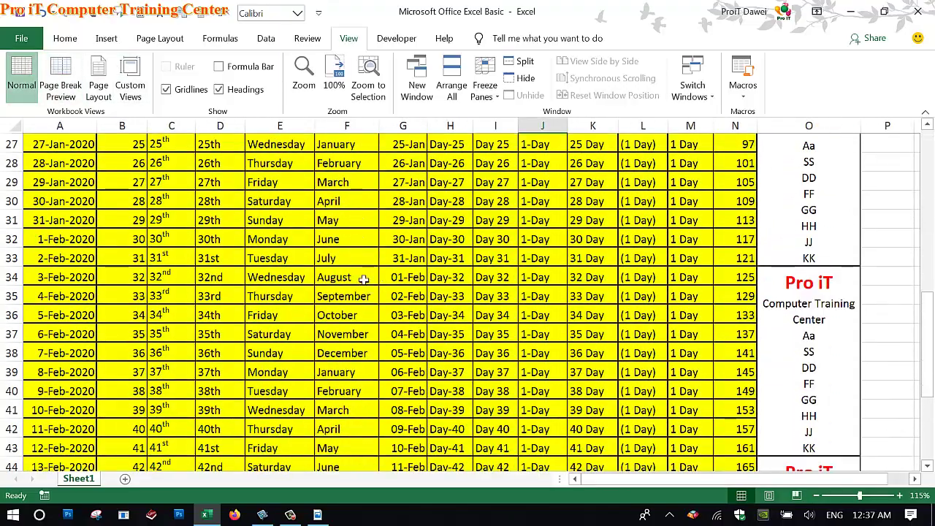
scroll(363, 280, "down", 2, "ctrl")
scroll(362, 279, "down", 8)
scroll(363, 279, "up", 4)
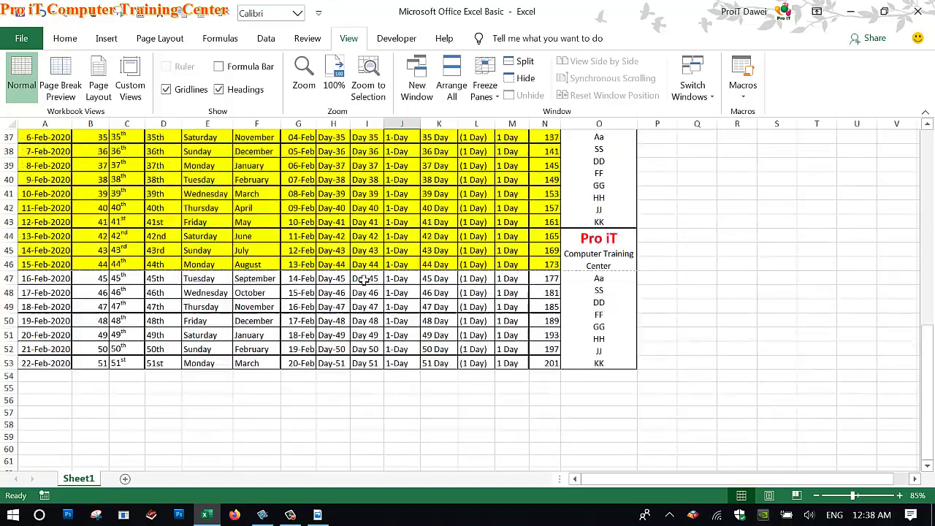
scroll(363, 280, "up", 10)
scroll(363, 279, "up", 2)
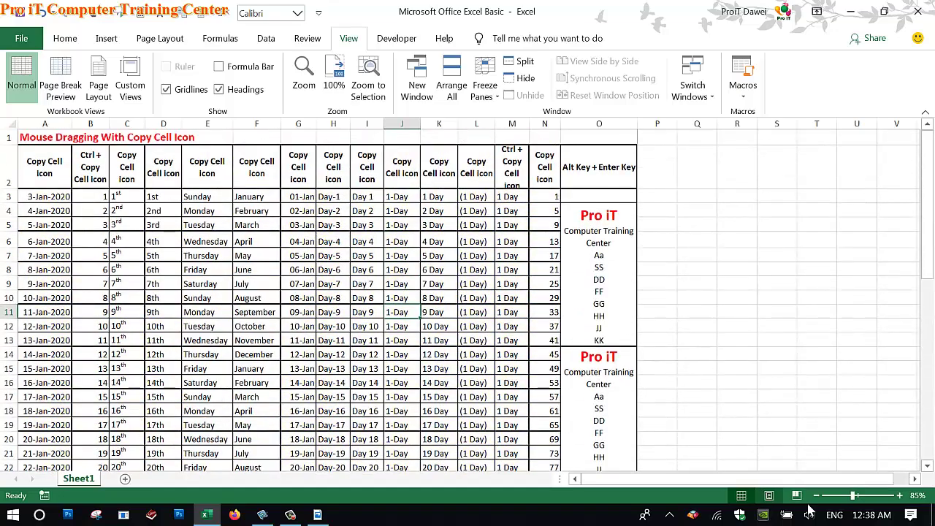
left_click(290, 515)
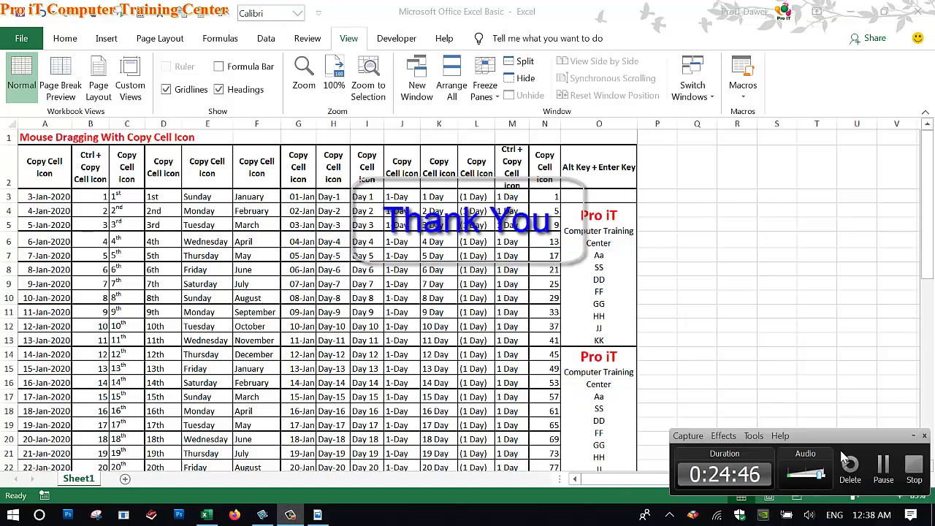